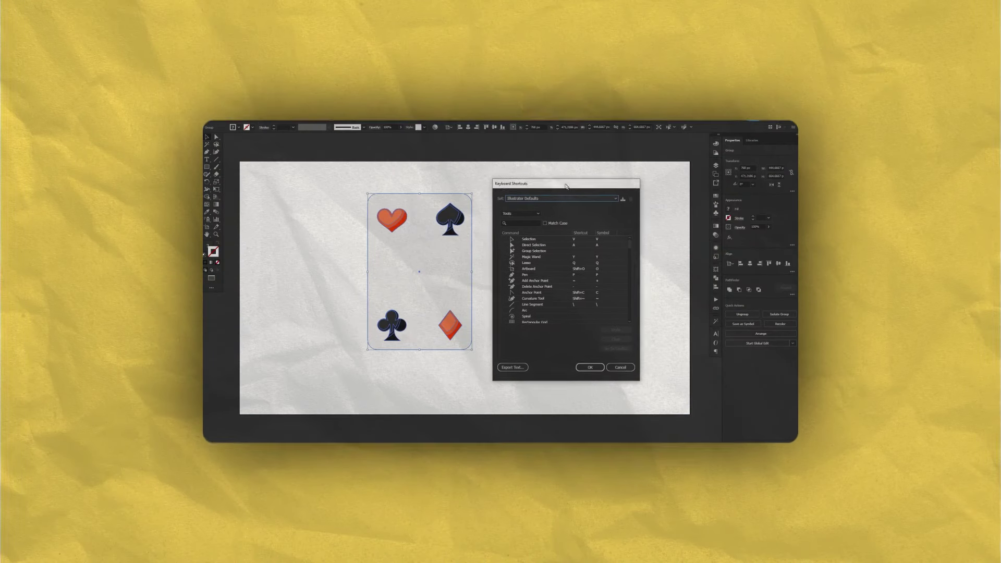
Change the Keyboard Shortcuts category dropdown from Tools to Menu Commands
left_click(455, 166)
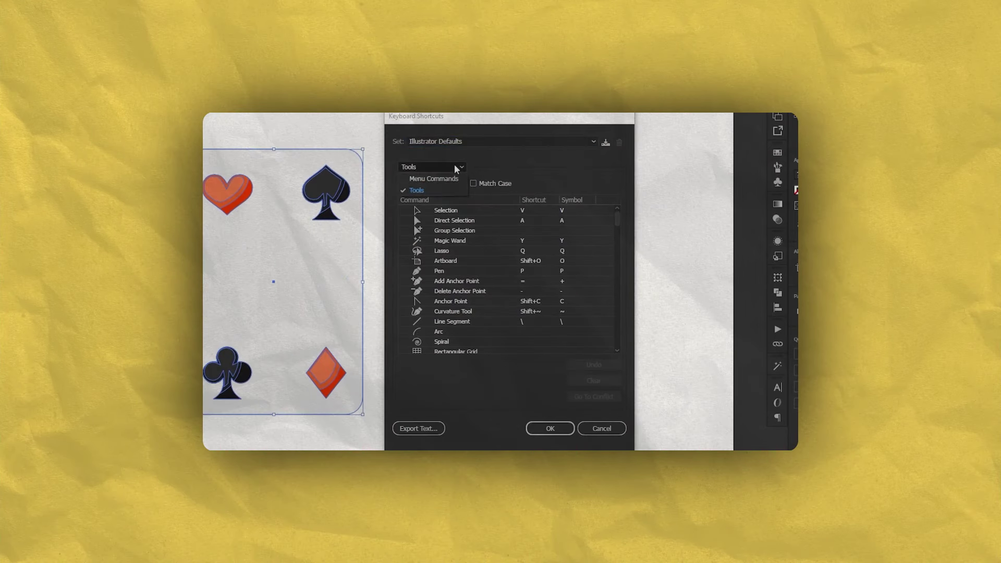
left_click(453, 180)
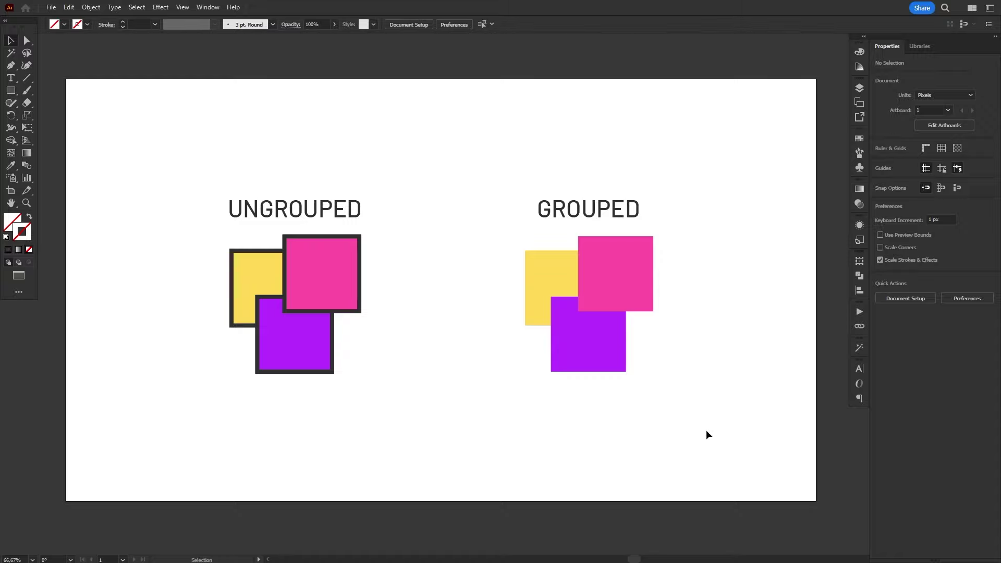
Add a new 20 pt stroke to the grouped squares and move it below Contents in Appearance
left_click(615, 307)
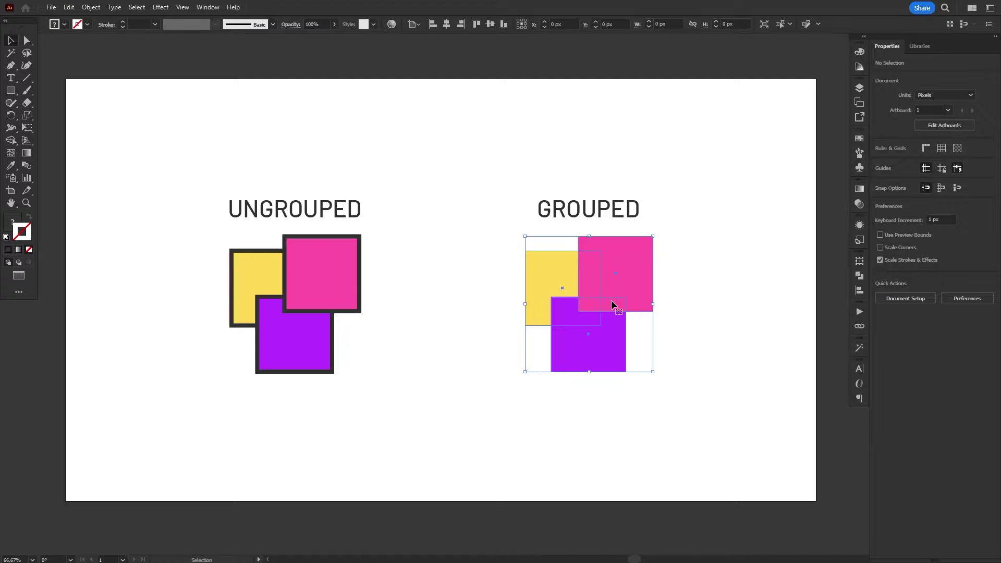
left_click(860, 225)
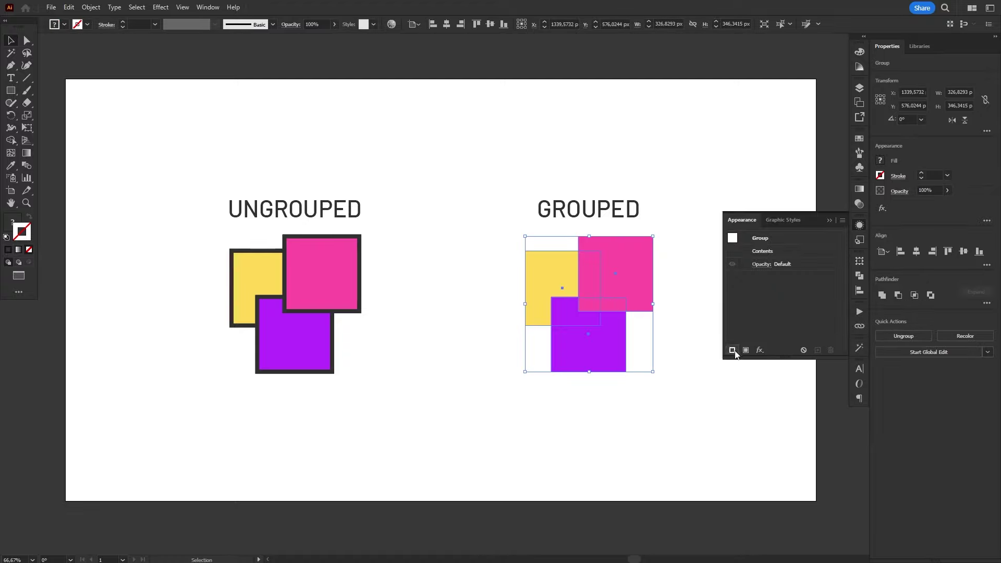
left_click(733, 351)
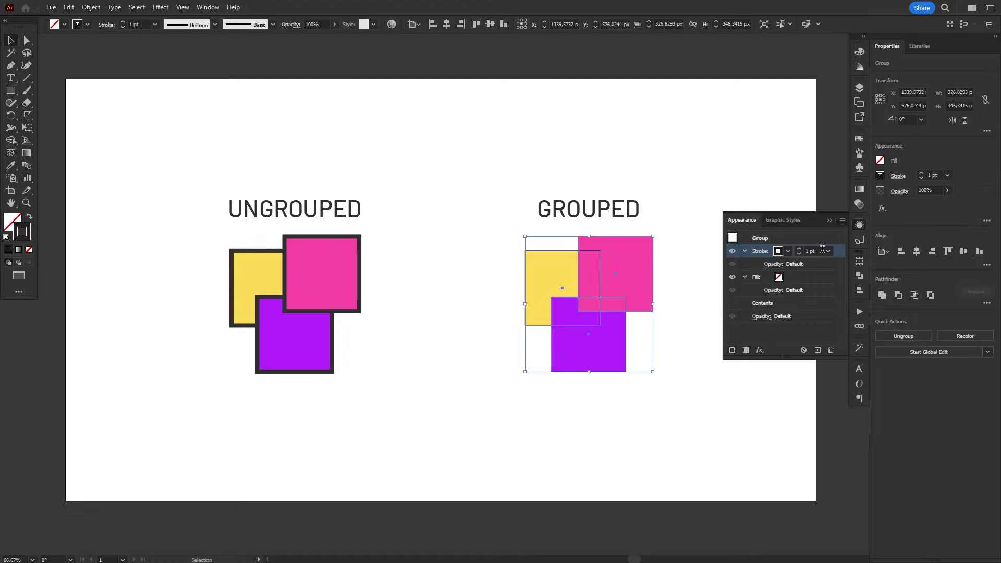
key("shift+Up")
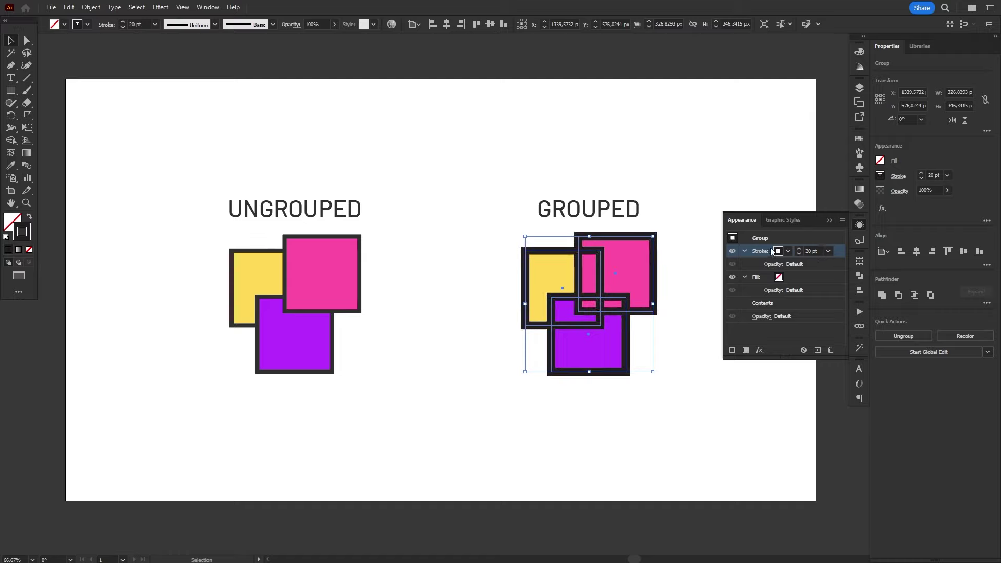
left_click_drag(773, 253, 777, 312)
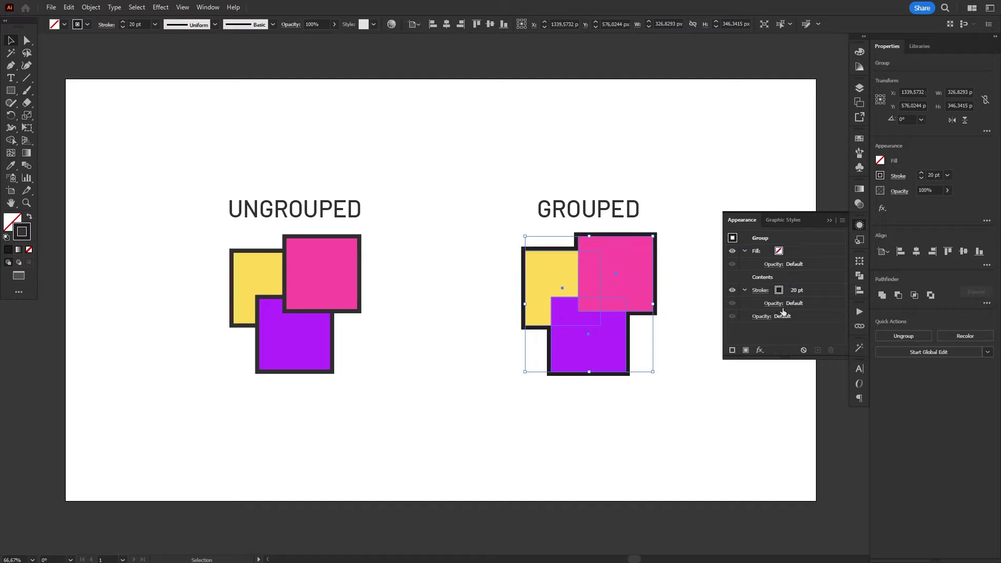
left_click(860, 224)
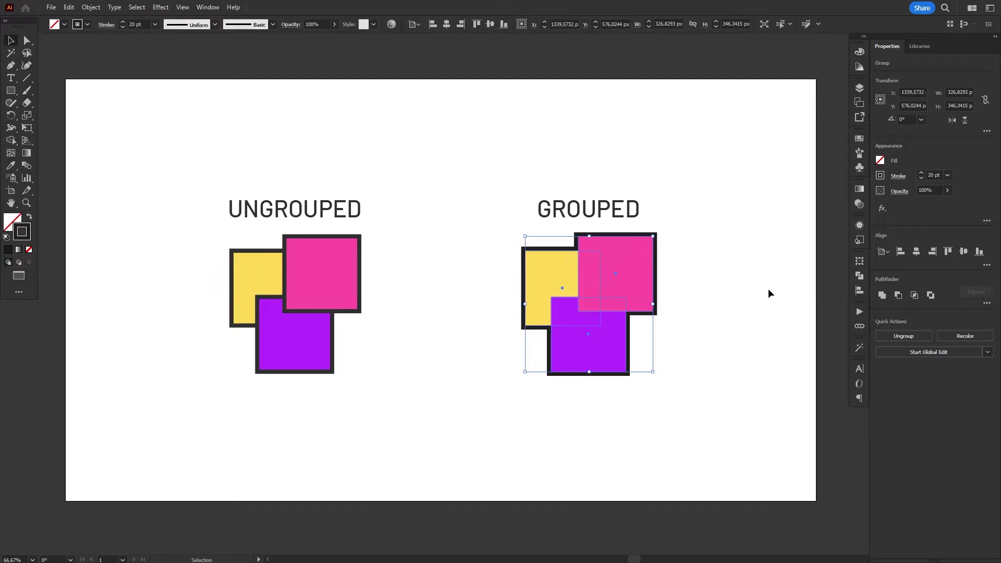
left_click(740, 320)
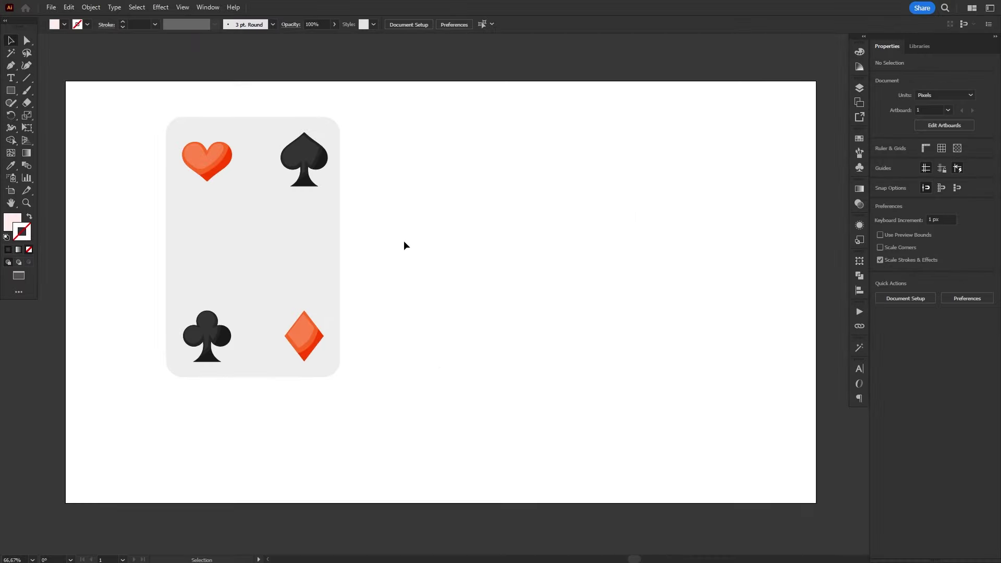
Select the card and its four suits, try centring them on the artboard, then undo
left_click_drag(373, 108, 129, 409)
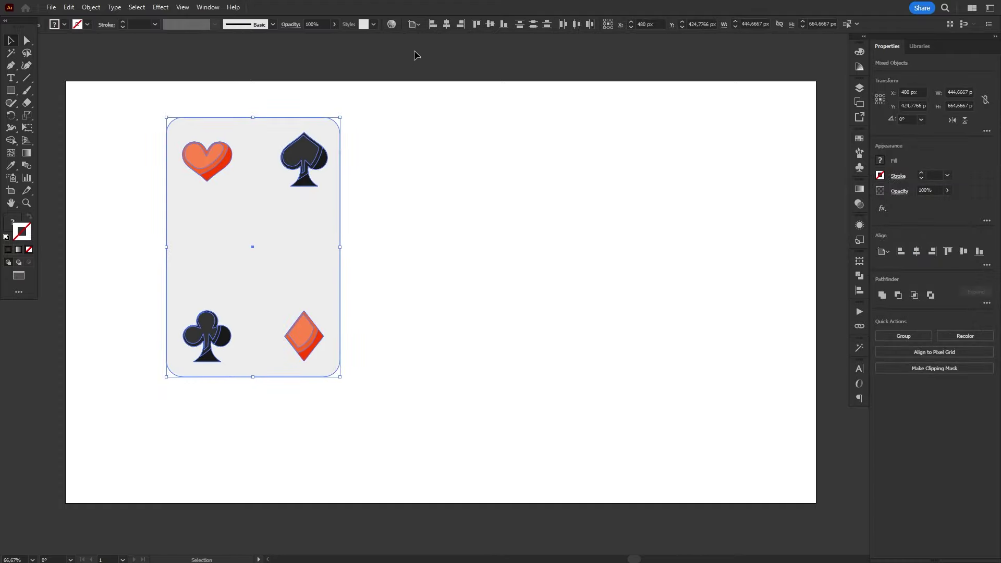
left_click(421, 27)
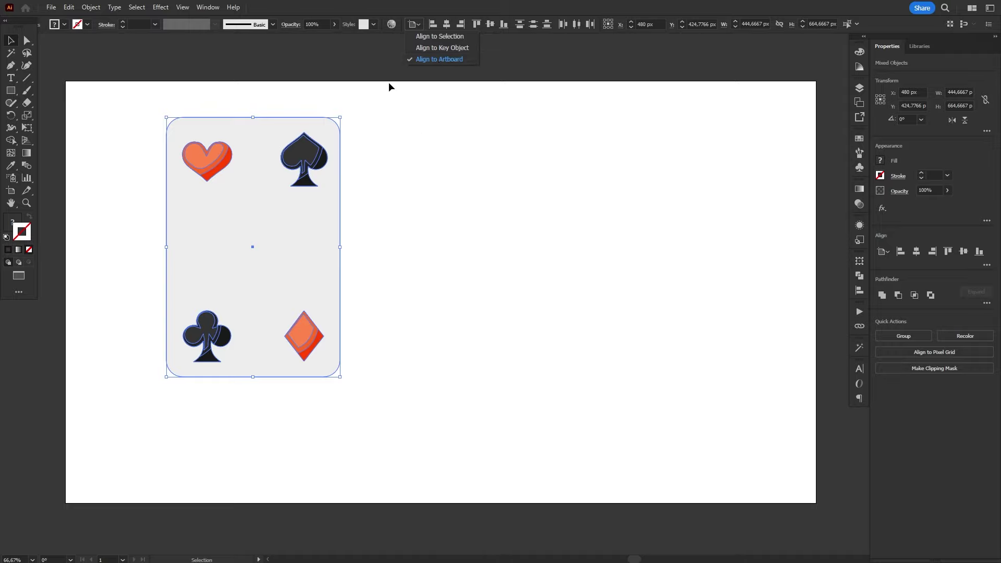
left_click(415, 25)
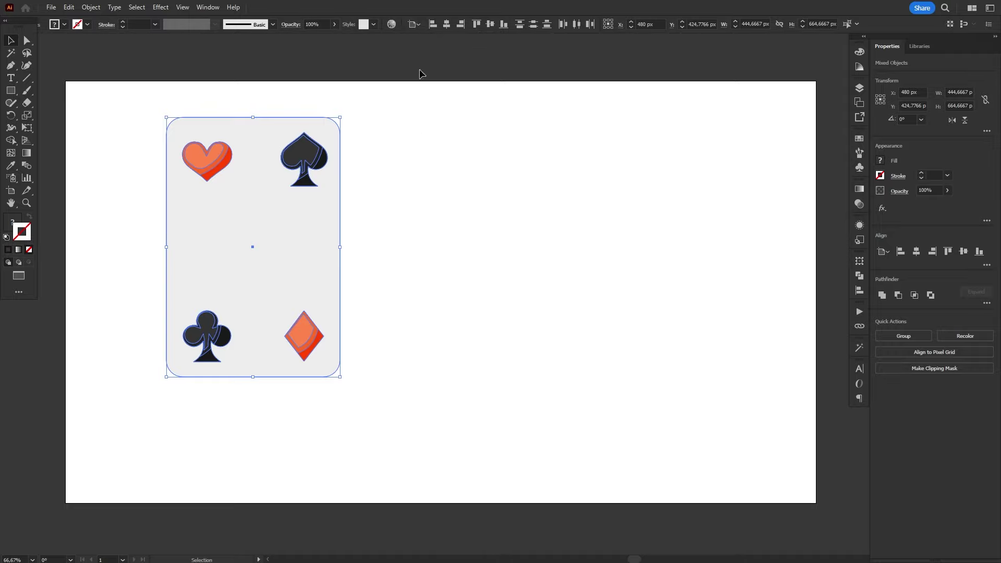
left_click(447, 26)
left_click(490, 25)
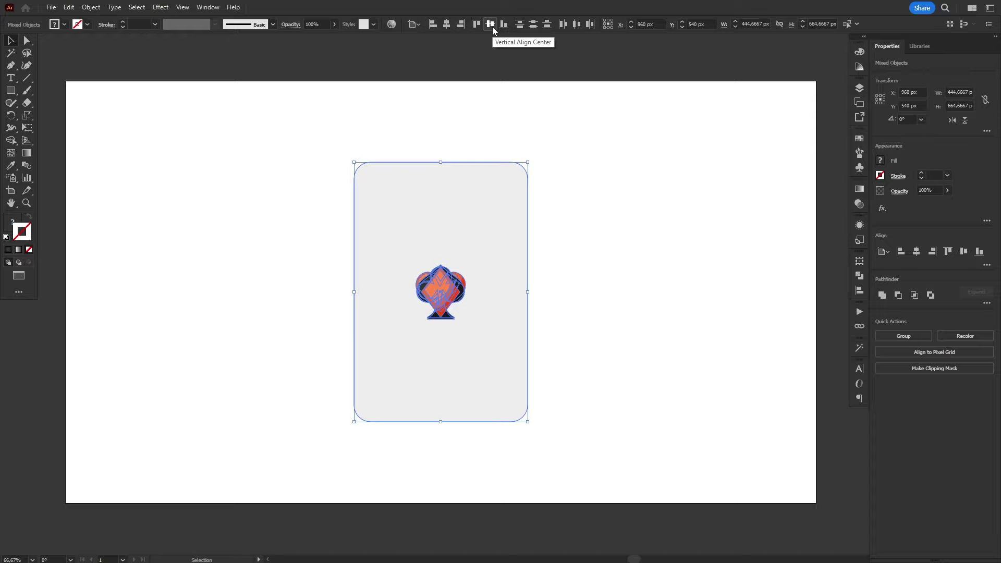
left_click(592, 251)
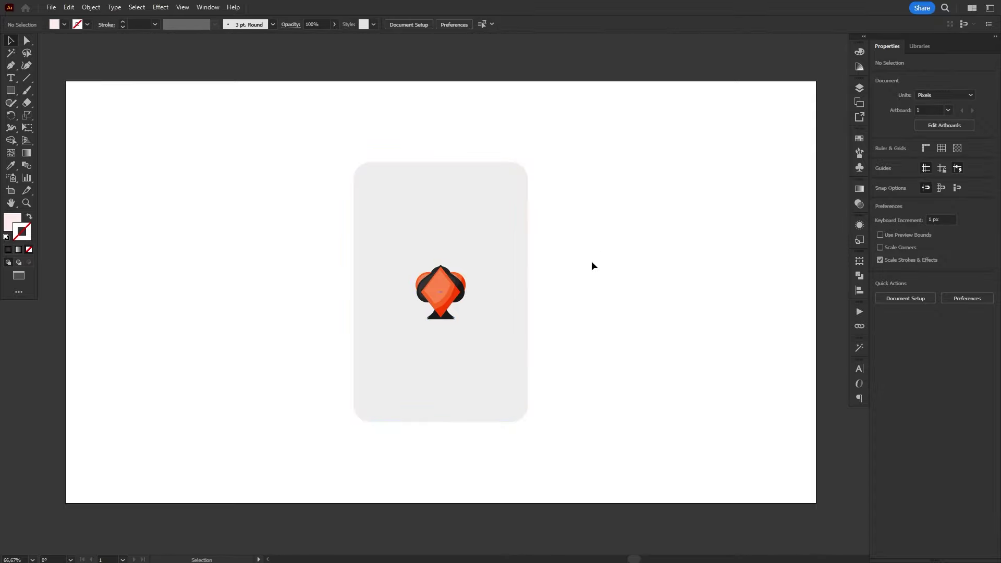
key("ctrl+z")
key("ctrl+z")
Group the card with its suits and align the group to the artboard's horizontal and vertical centre
right_click(279, 217)
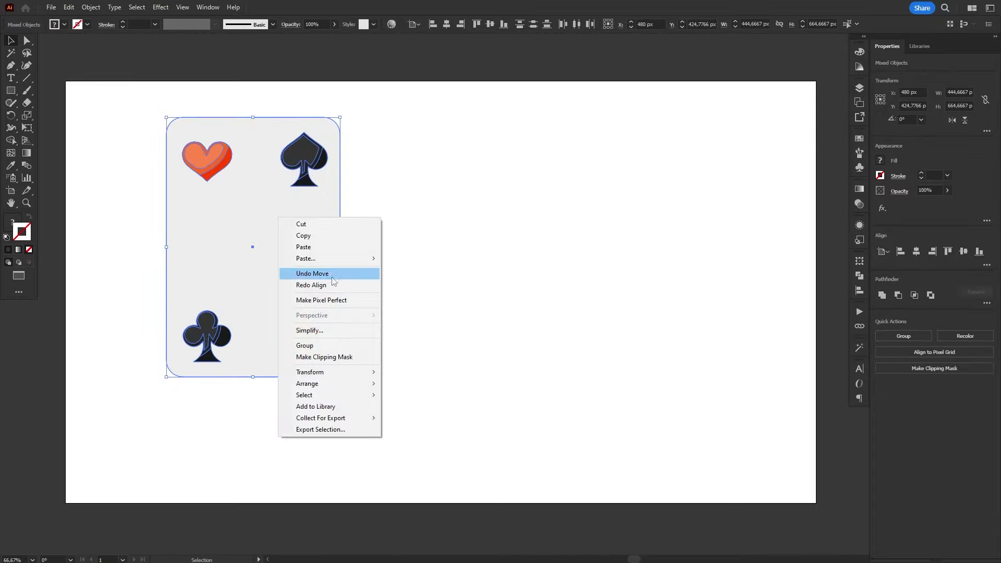
left_click(331, 347)
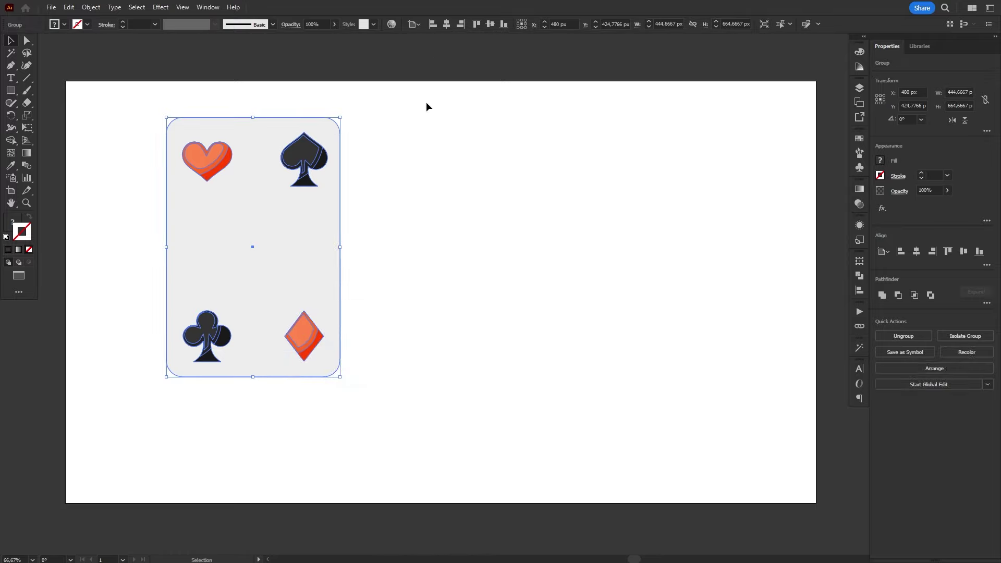
left_click(449, 26)
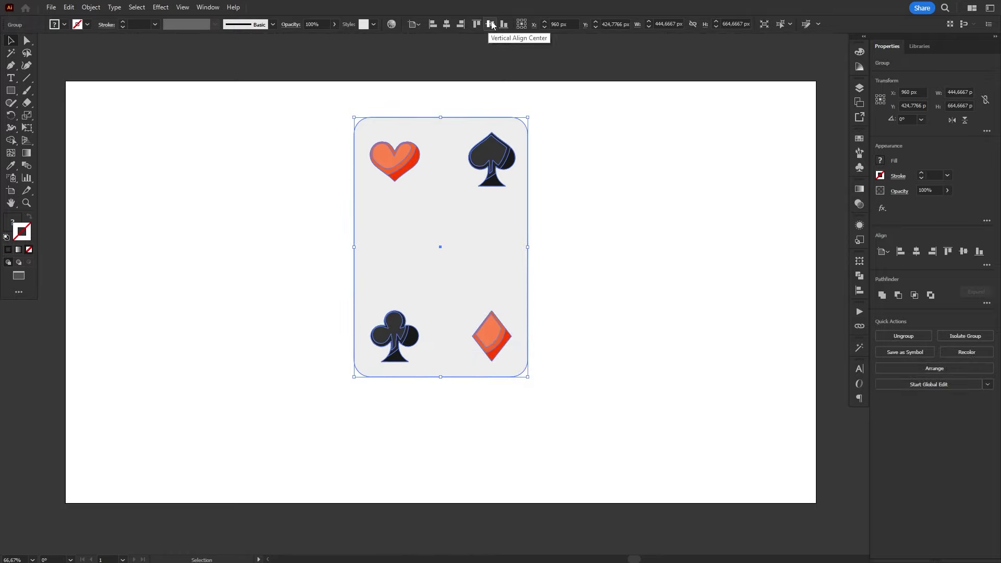
left_click(490, 25)
left_click(588, 288)
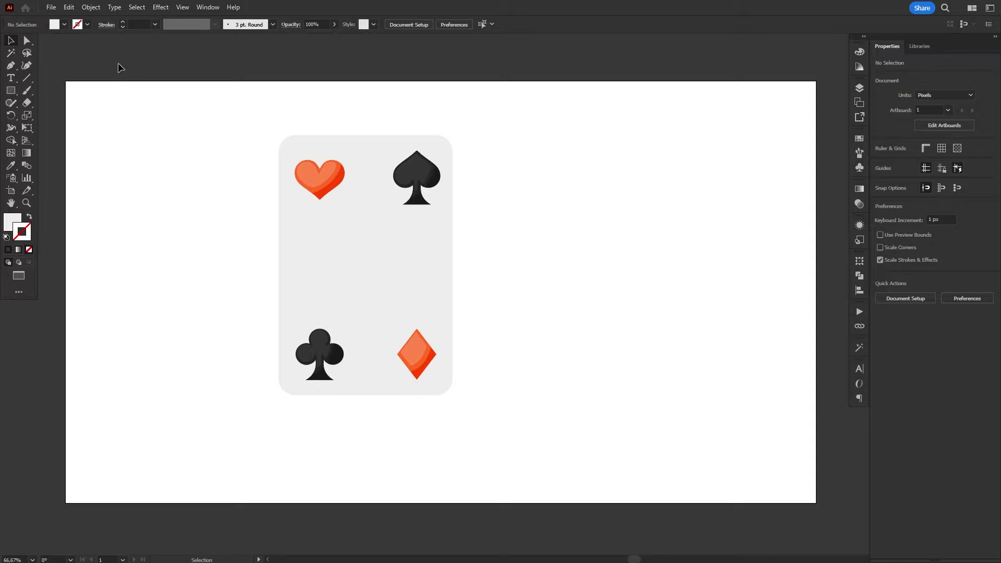
Browse Object > Align, then select the playing card group and open and collapse the Align panel
left_click(98, 10)
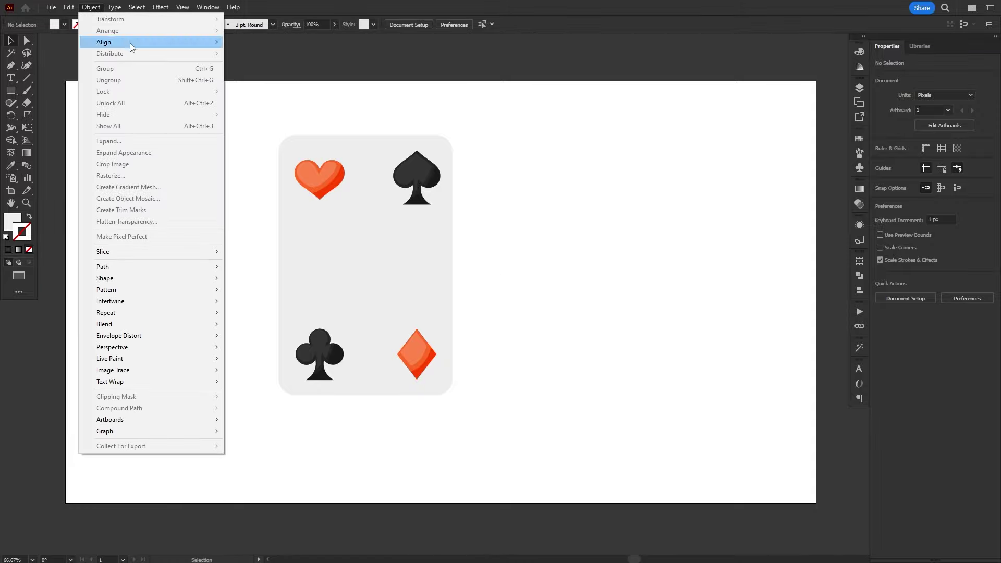
mouse_move(131, 47)
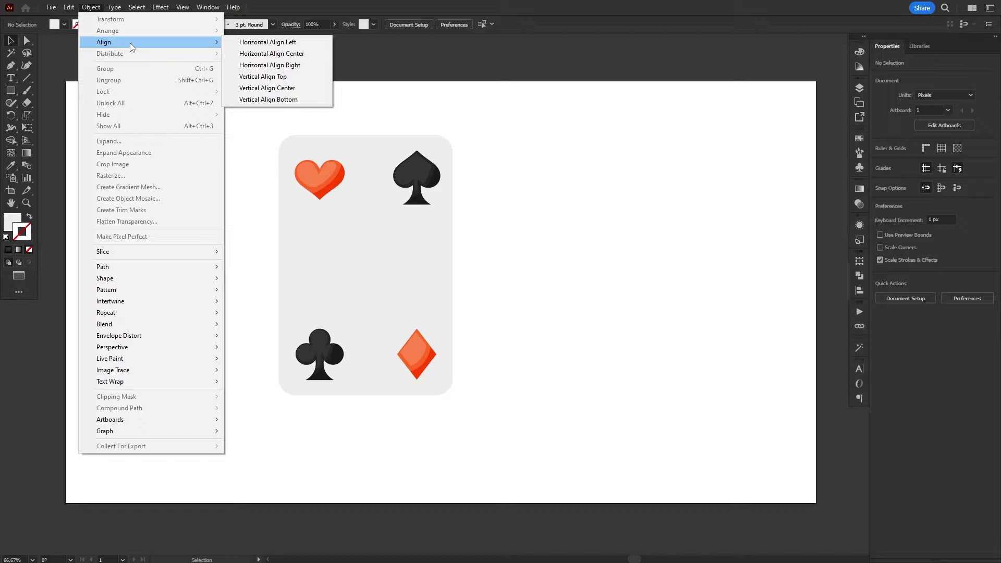
left_click(532, 248)
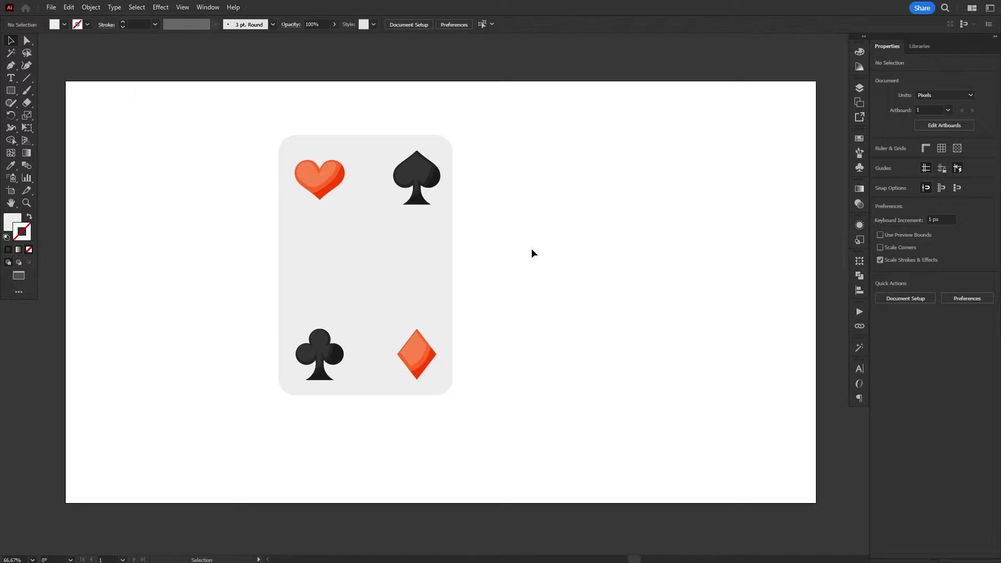
left_click(443, 245)
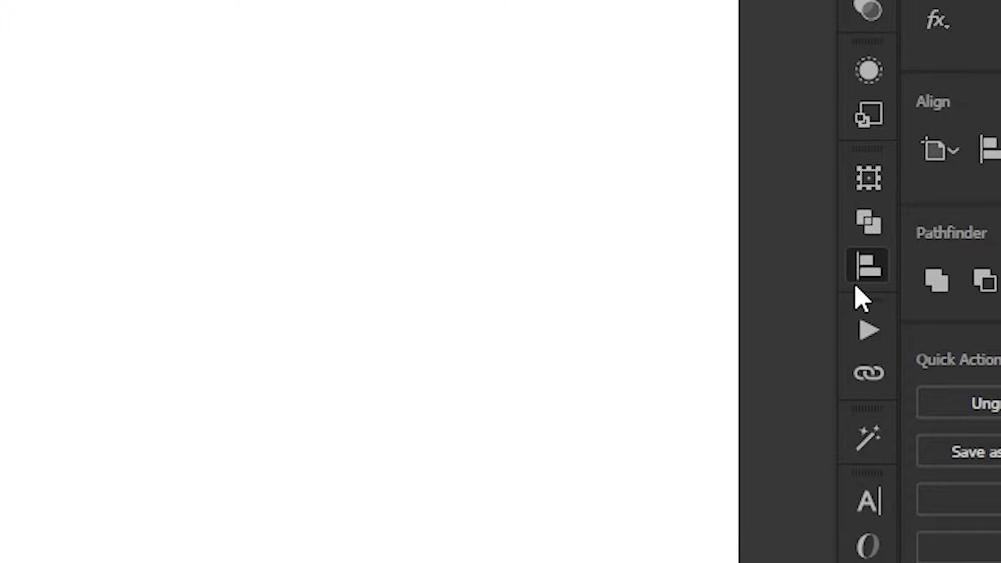
left_click(869, 266)
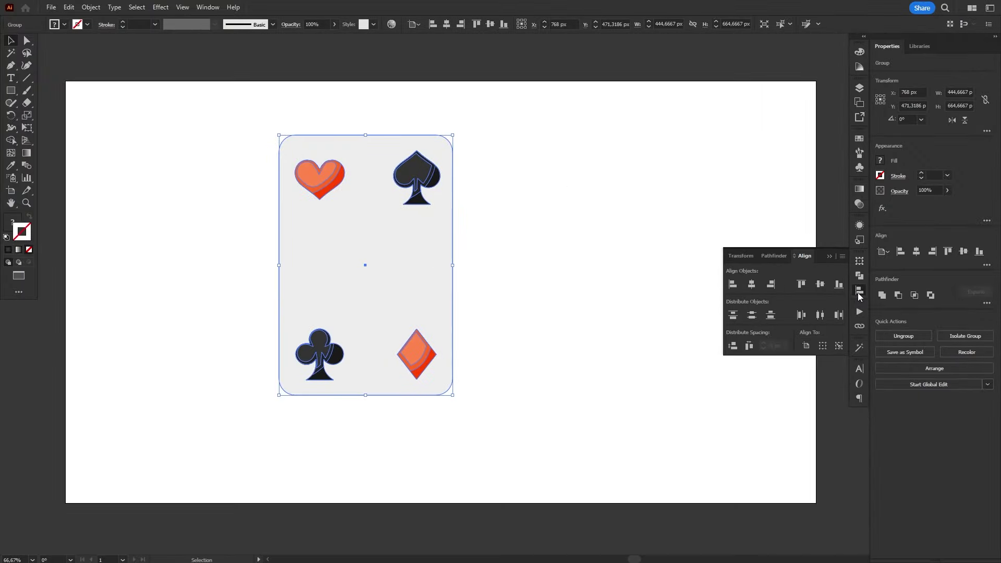
left_click(868, 266)
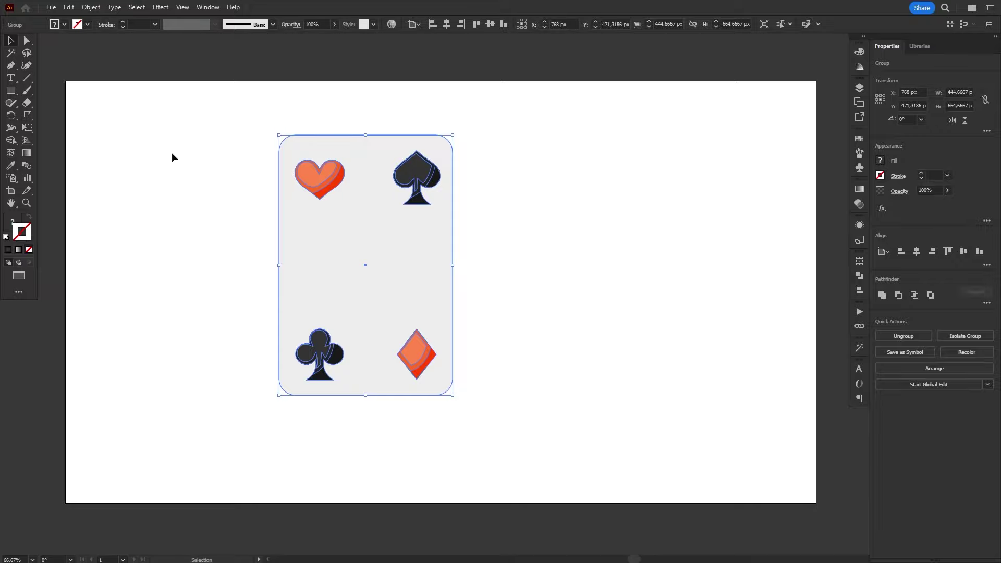
Open Keyboard Shortcuts, switch to Menu Commands and expand Object > Align
left_click(72, 9)
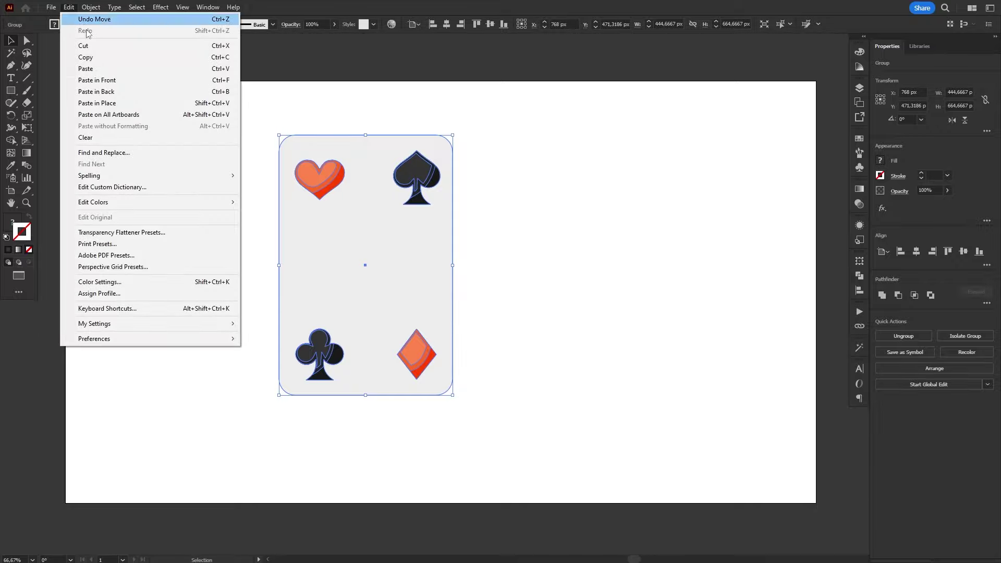
left_click(218, 309)
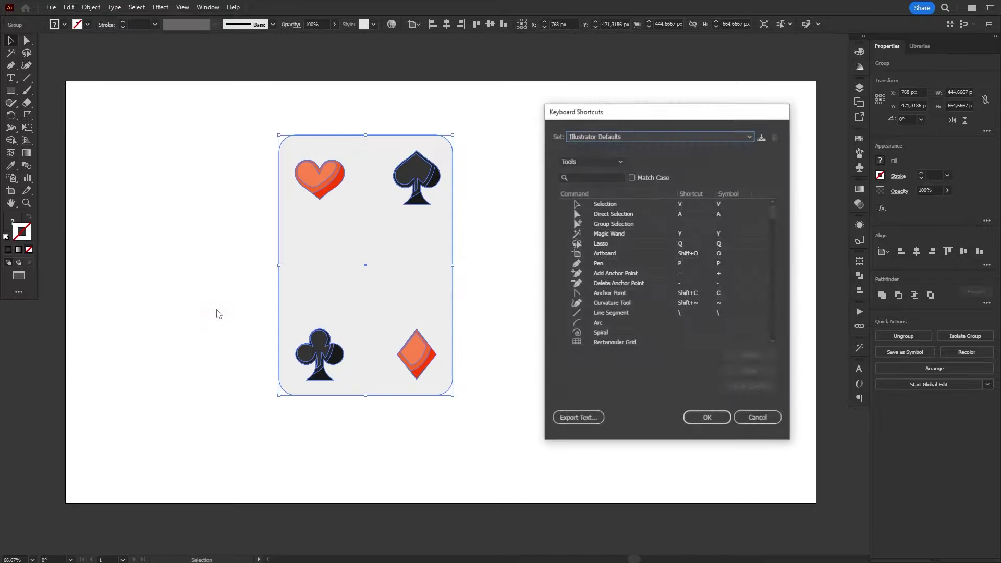
left_click_drag(668, 117, 595, 102)
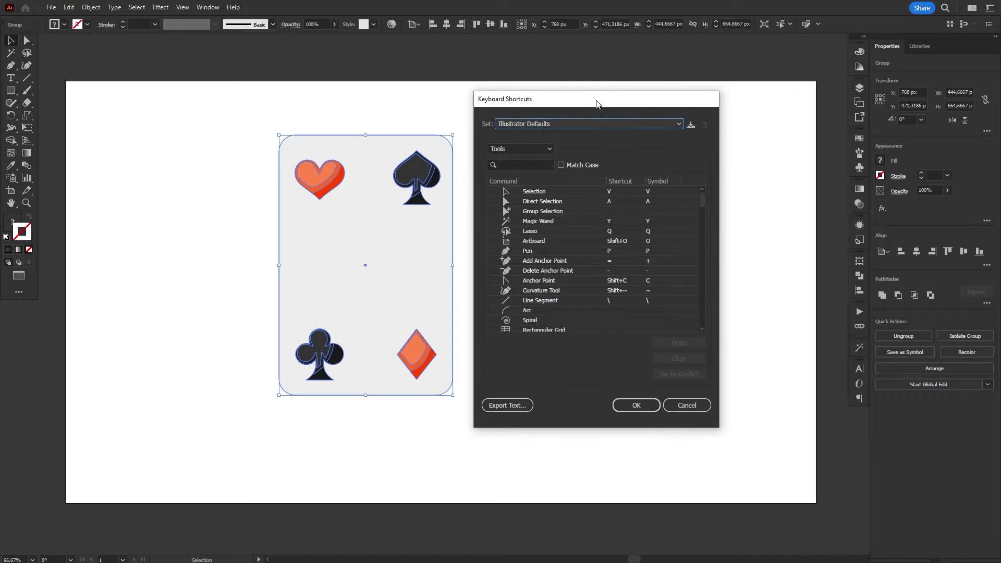
left_click(548, 149)
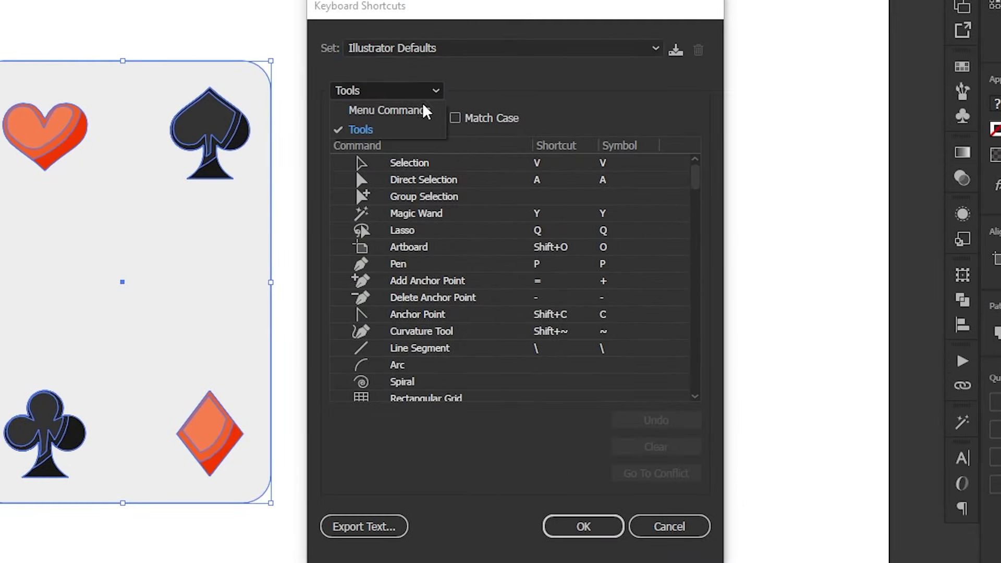
left_click(420, 111)
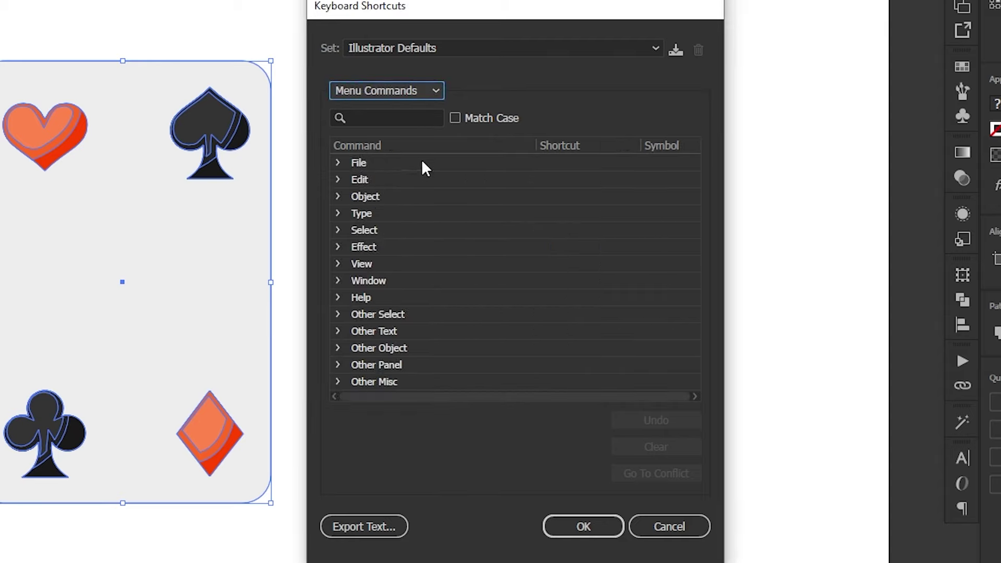
left_click(338, 196)
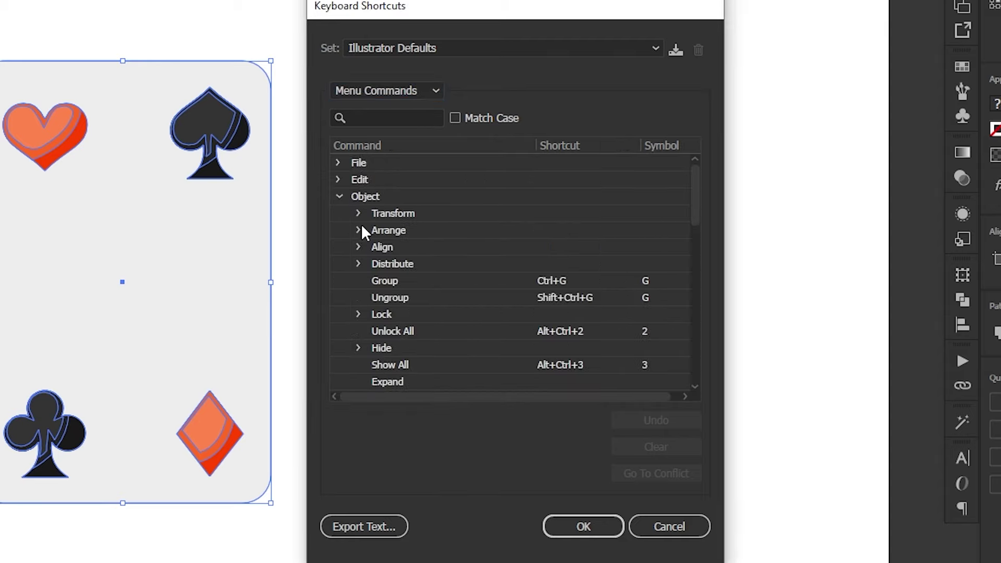
left_click(358, 247)
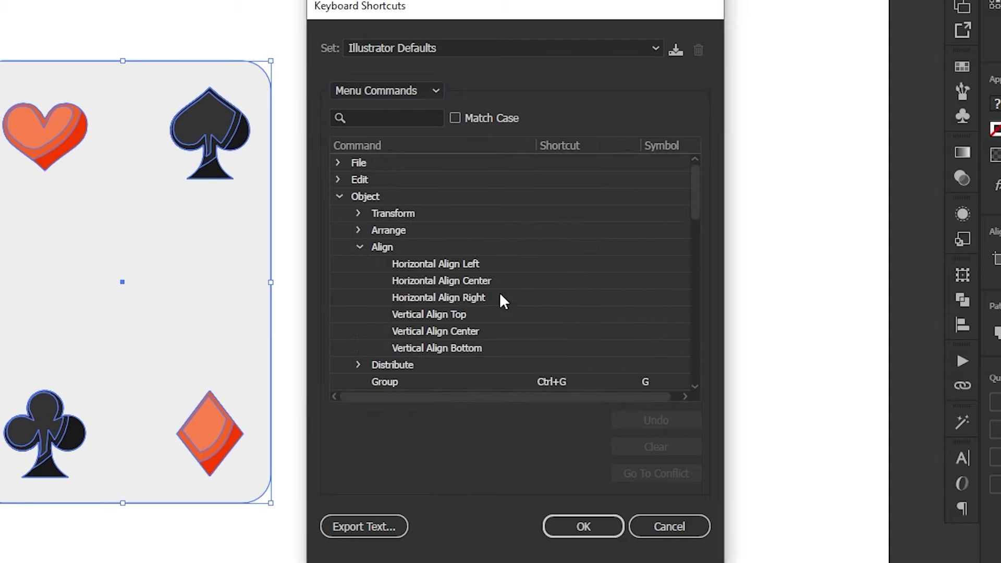
Assign F5 to Horizontal Align Center and F6 to Vertical Align Center
left_click(561, 281)
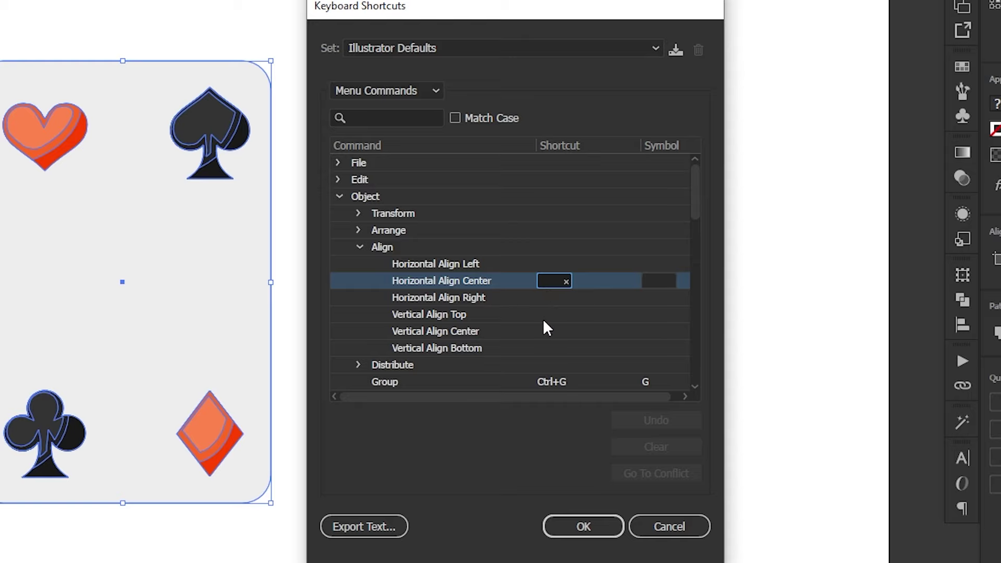
key("F5")
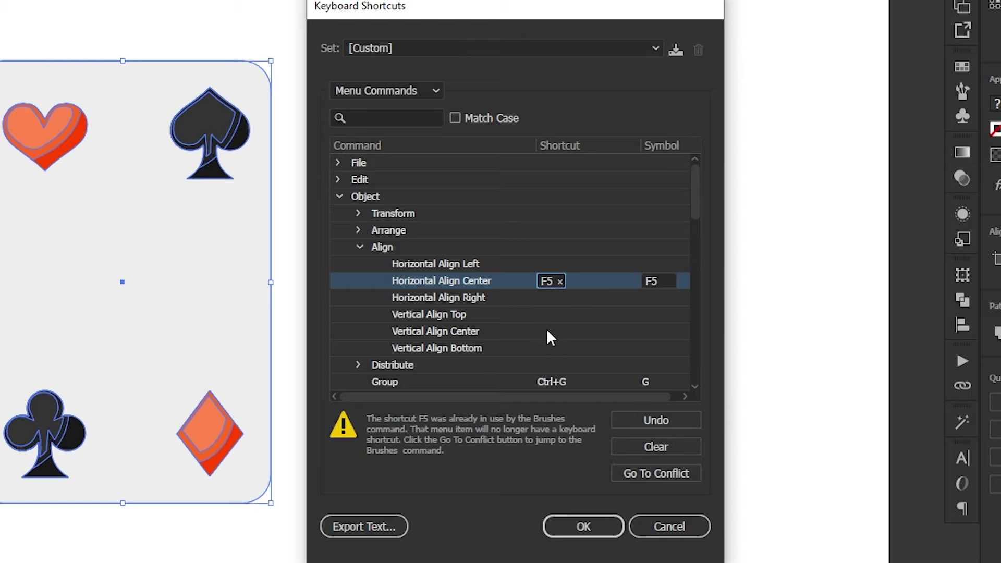
left_click(547, 330)
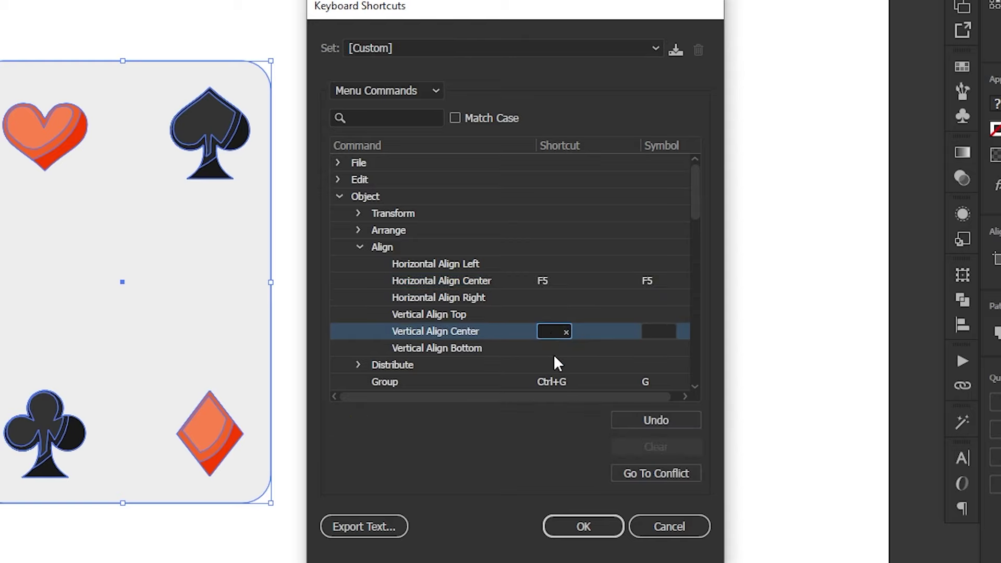
key("F6")
left_click(574, 353)
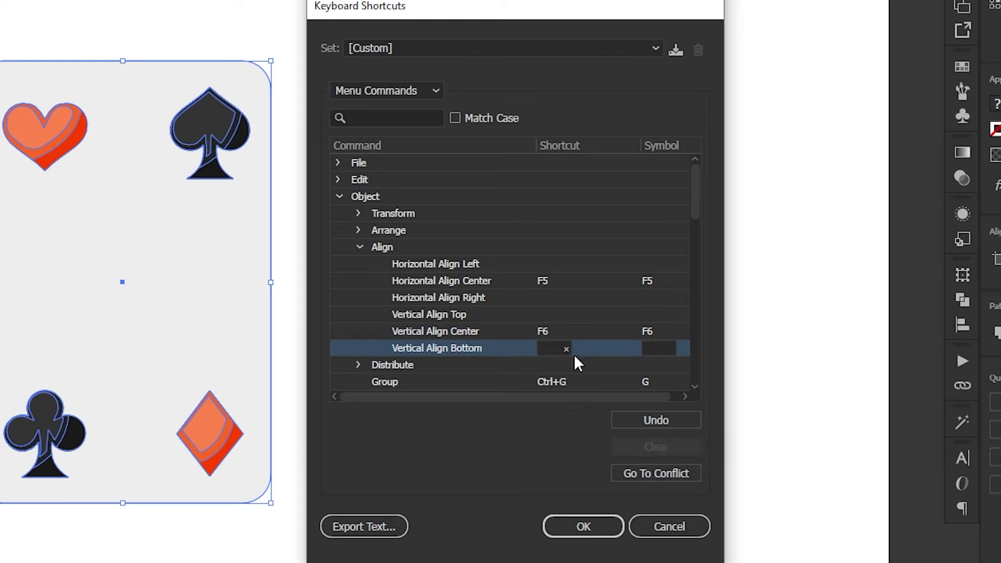
left_click(578, 280)
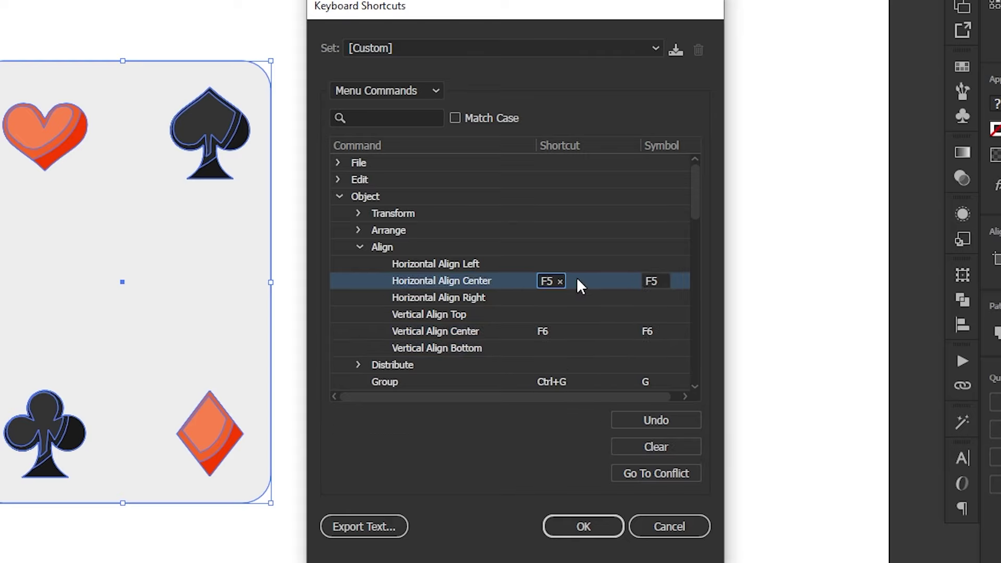
left_click(584, 334)
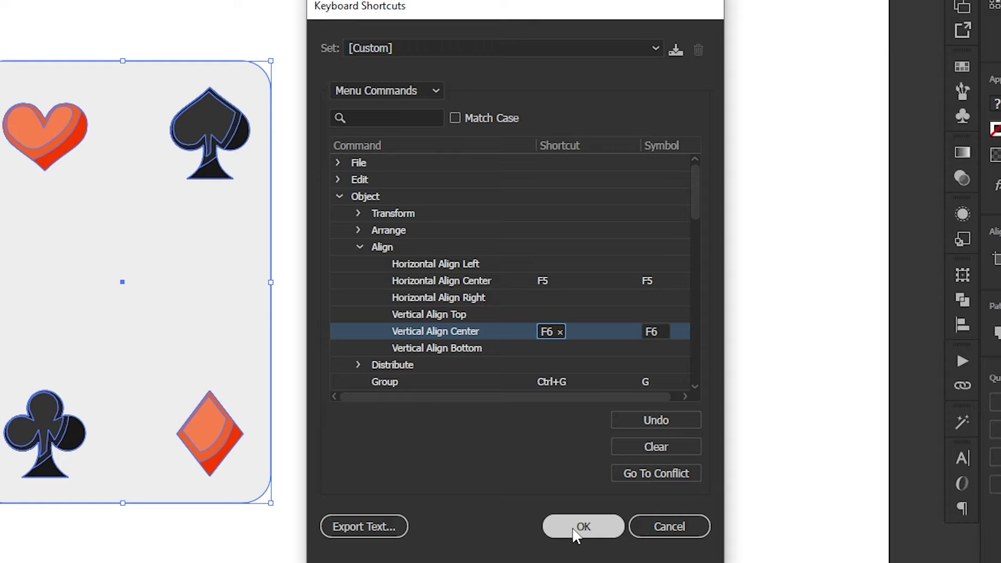
Confirm the changes and save them as a new shortcut set named 'Tutorial'
left_click(576, 532)
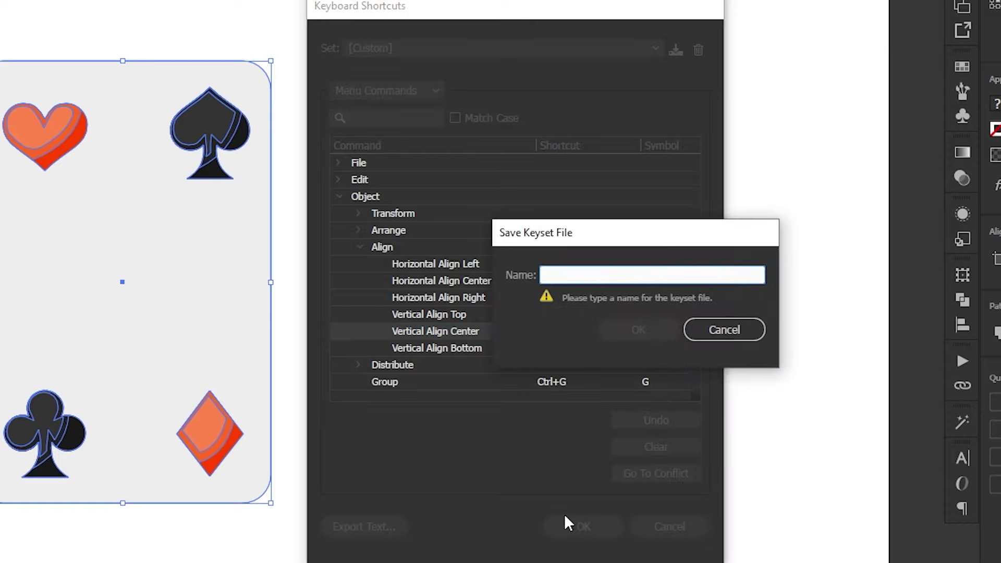
type("Tuto")
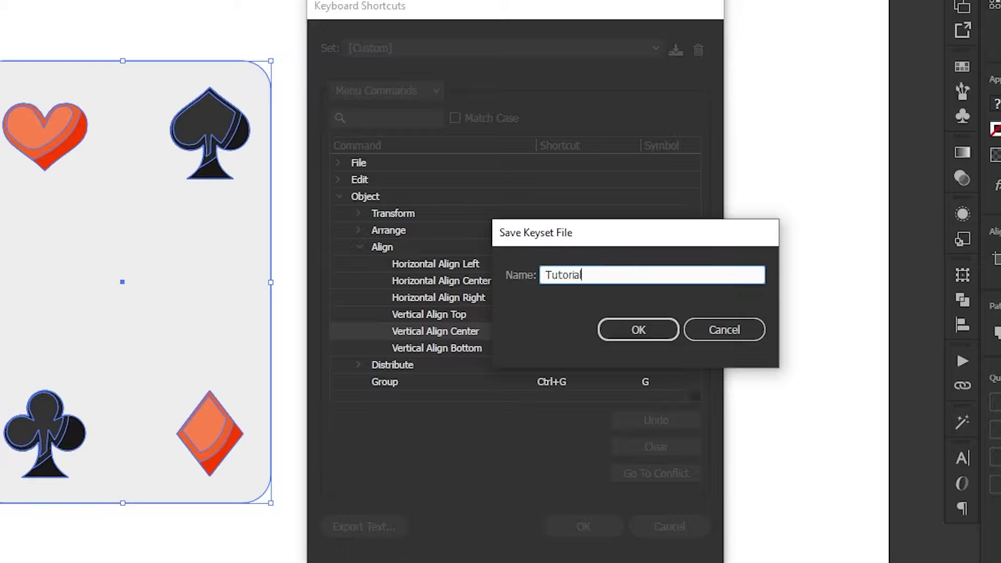
type("rial")
left_click(648, 332)
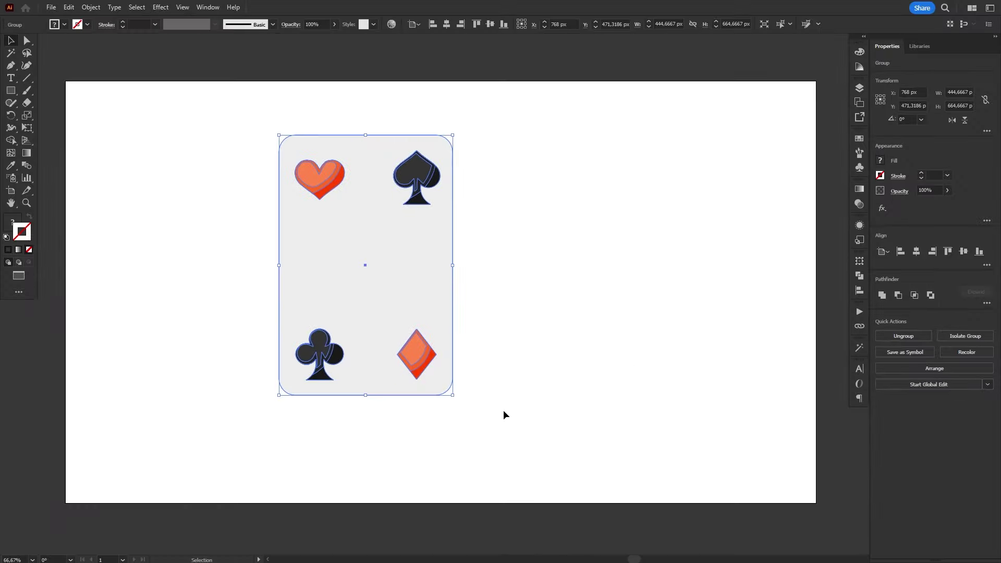
Select the playing card group and centre it horizontally and vertically on the artboard with shortcuts
left_click(357, 535)
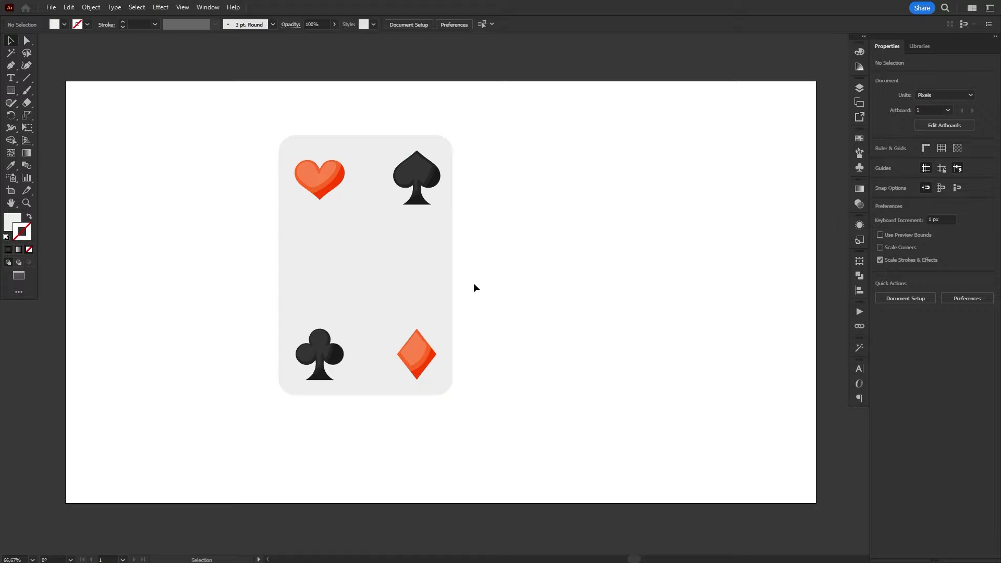
left_click(408, 268)
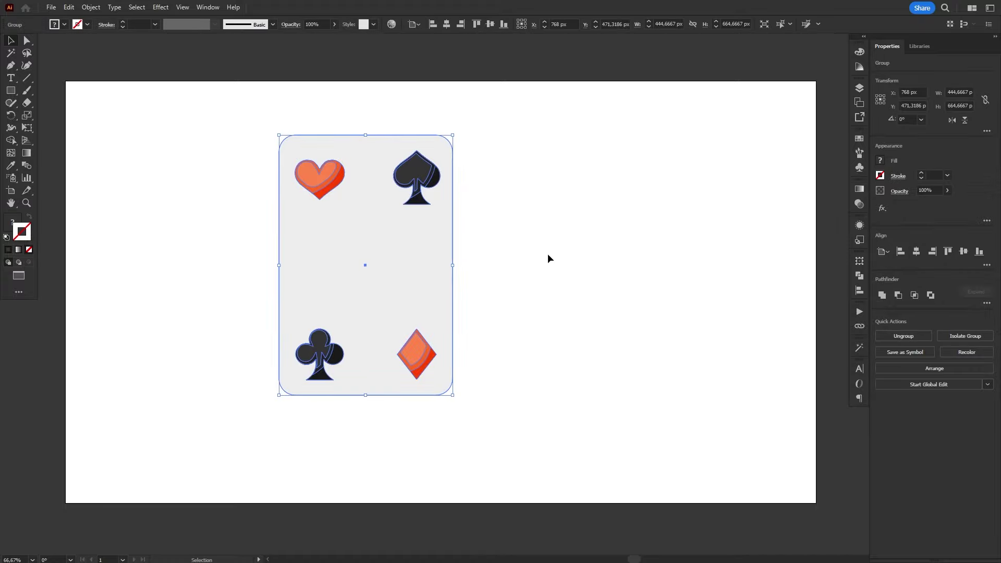
key("shift+h")
key("shift+v")
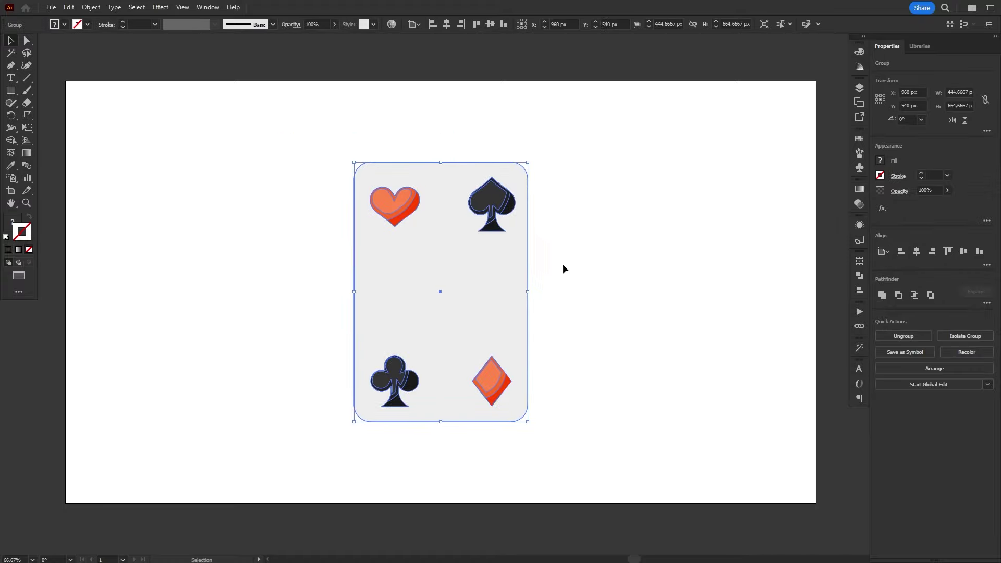
left_click(563, 270)
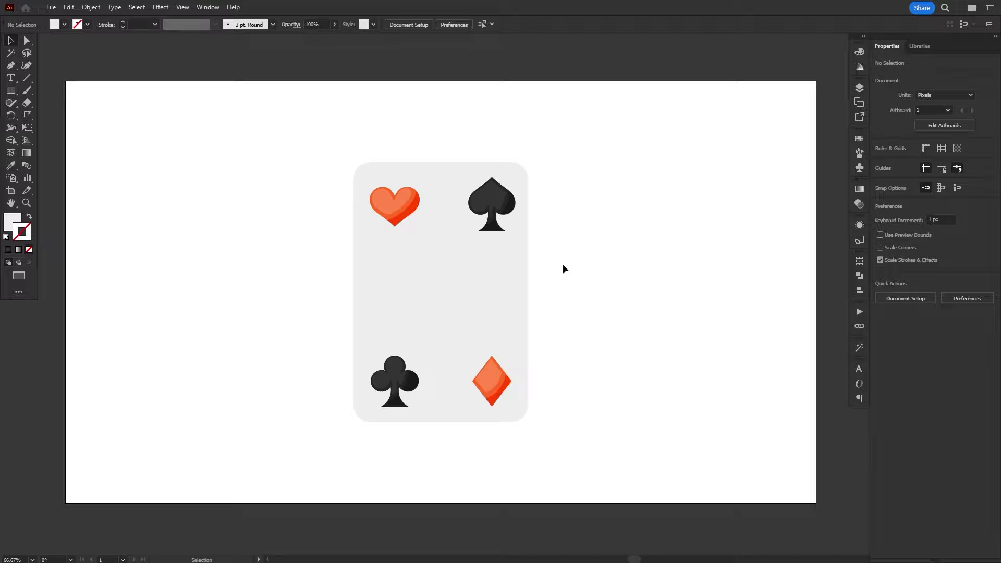
Reopen Edit > Keyboard Shortcuts and expand the list of saved shortcut sets
left_click(71, 8)
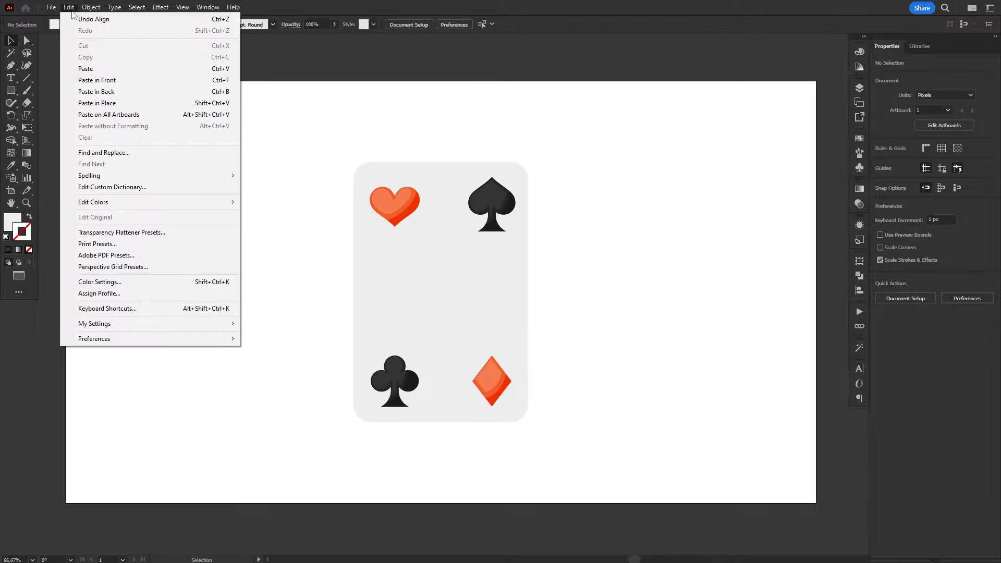
left_click(159, 312)
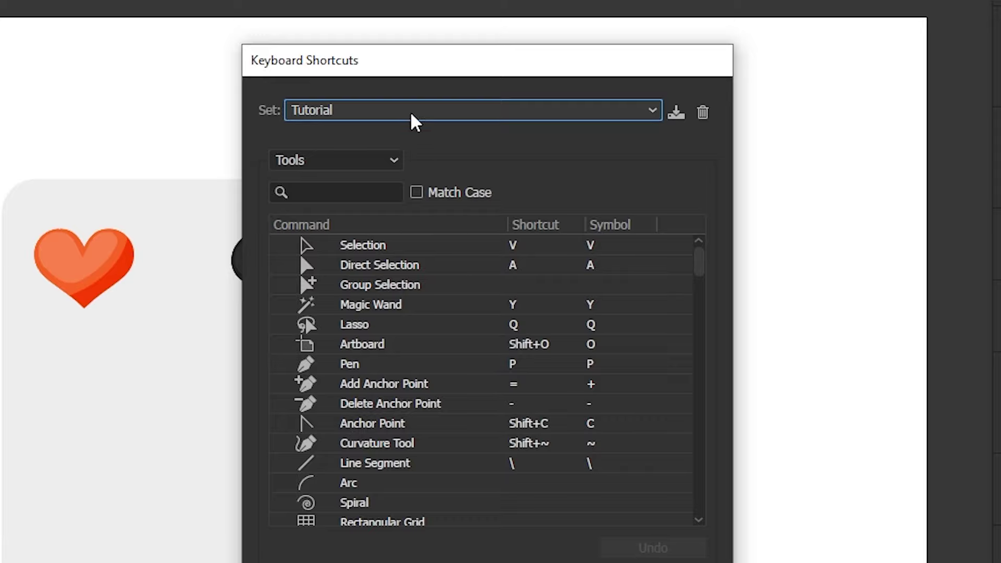
left_click(410, 111)
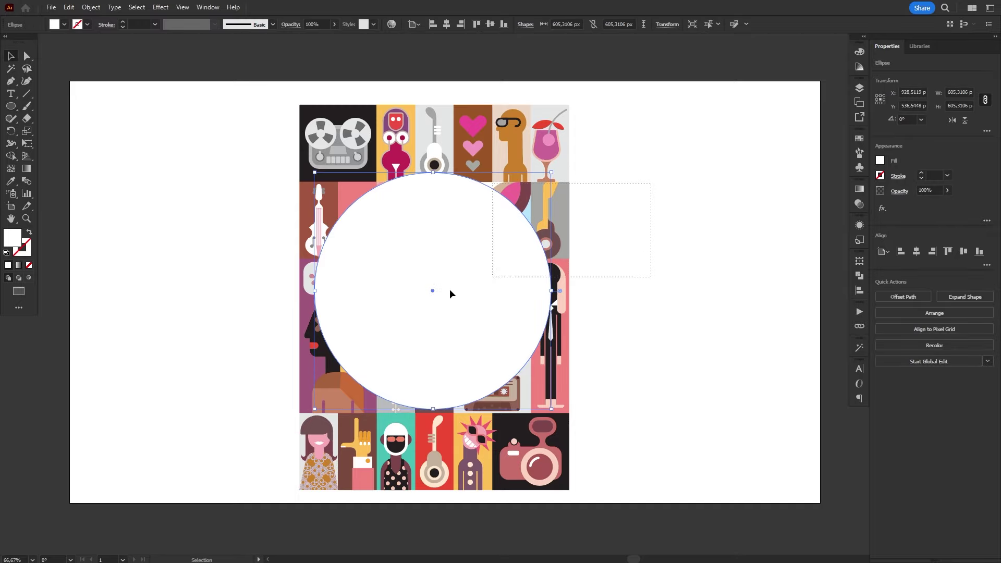
Make a clipping mask of the music-themed artwork inside the circle
left_click_drag(451, 294, 248, 360)
right_click(463, 226)
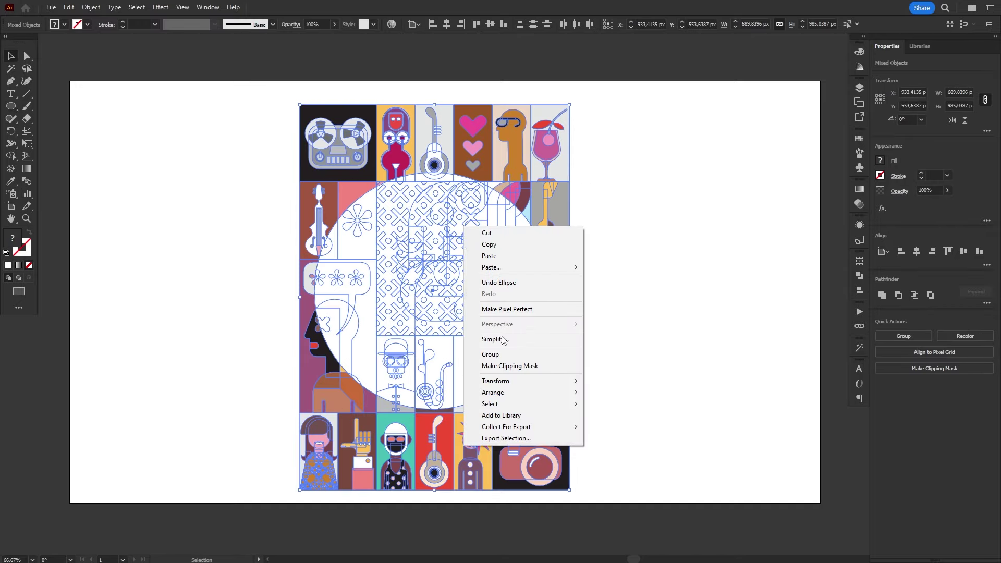
left_click(530, 364)
left_click(685, 297)
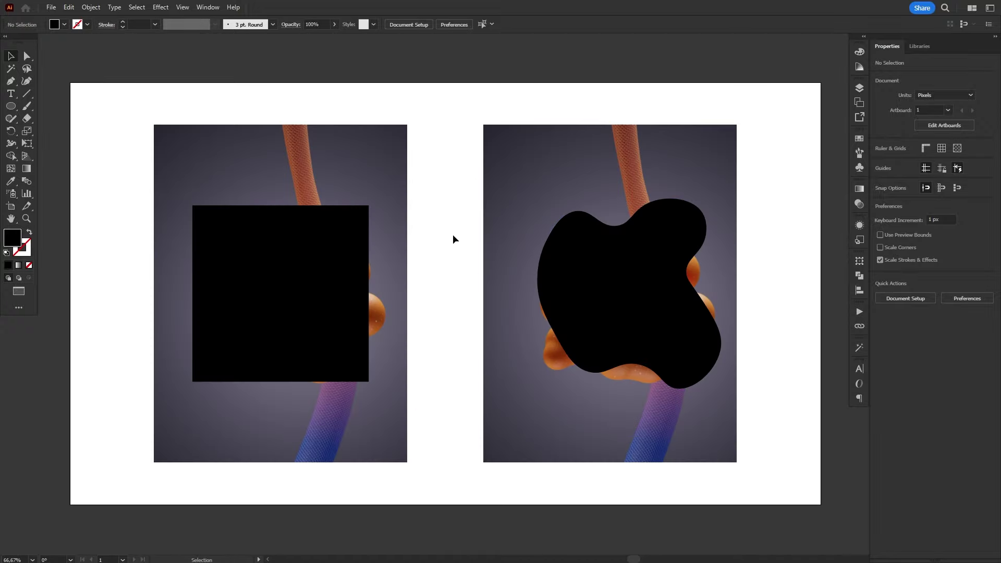
Clip the left poster into the black square and the right poster into the black blob
left_click_drag(453, 189, 324, 305)
right_click(331, 273)
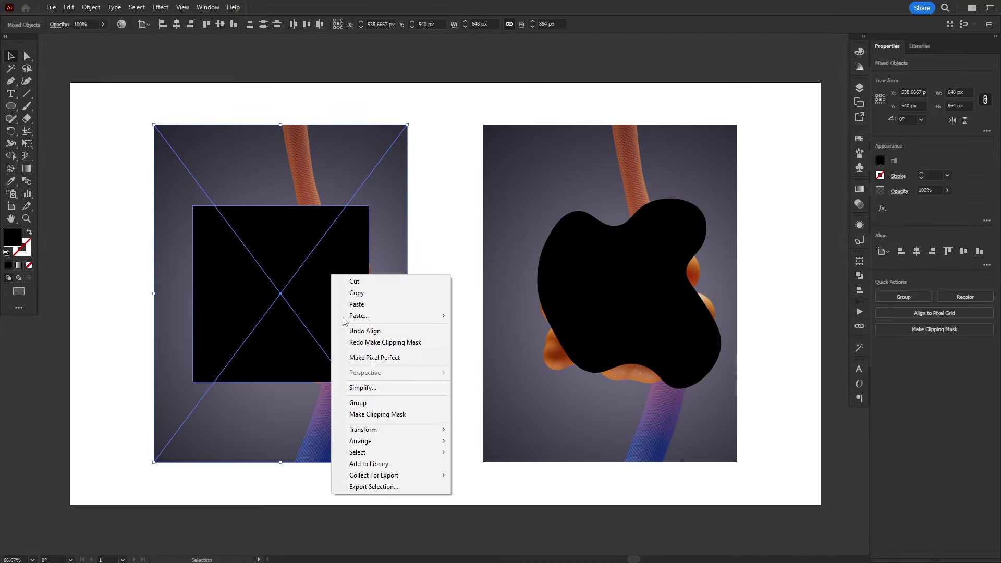
left_click(383, 413)
left_click_drag(440, 207, 593, 329)
right_click(591, 316)
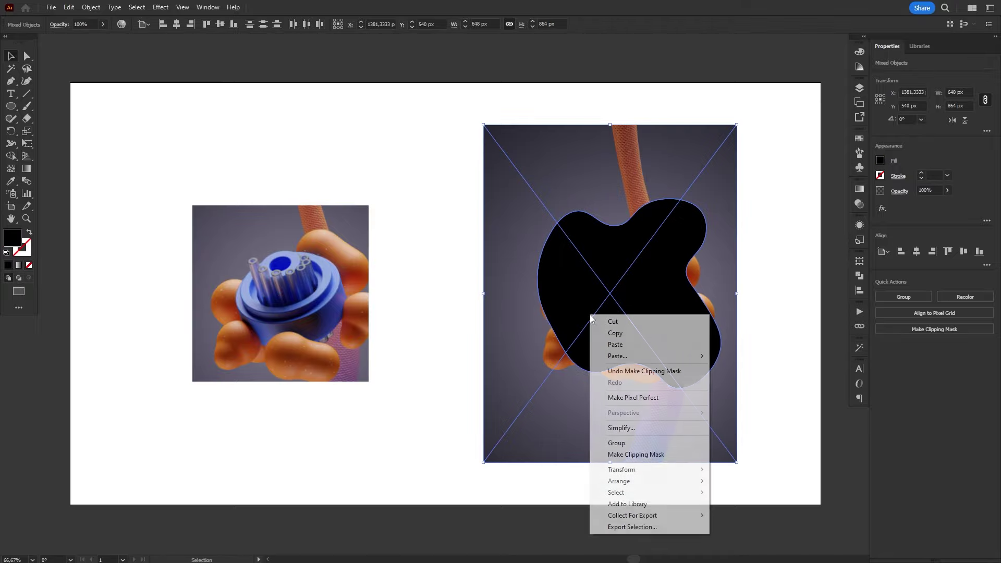
left_click(639, 454)
left_click(787, 346)
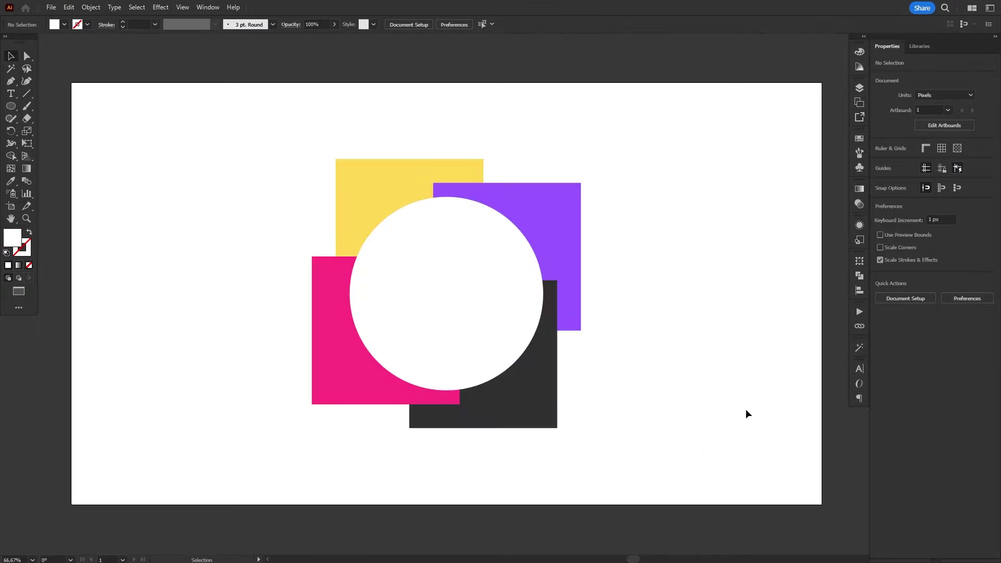
Select the circle and four squares and clip the squares inside the circle with Ctrl+7
left_click_drag(645, 112, 258, 451)
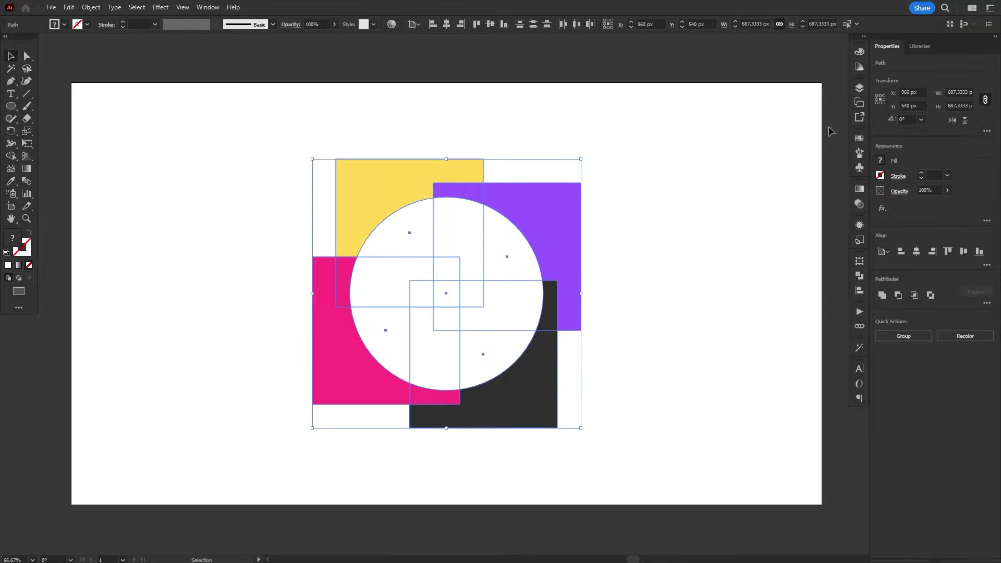
left_click(860, 87)
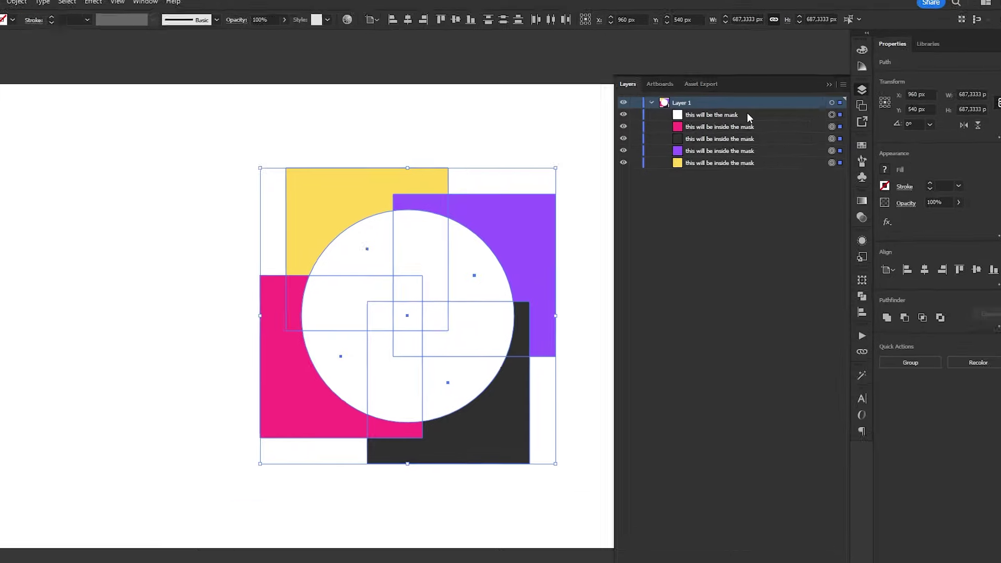
left_click(748, 114)
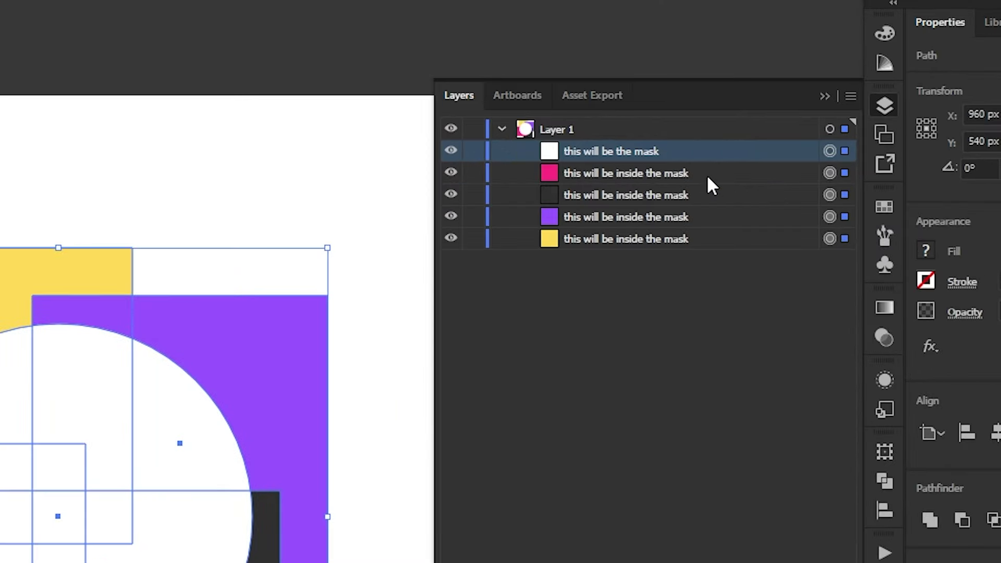
left_click(706, 175)
left_click(715, 238, "shift")
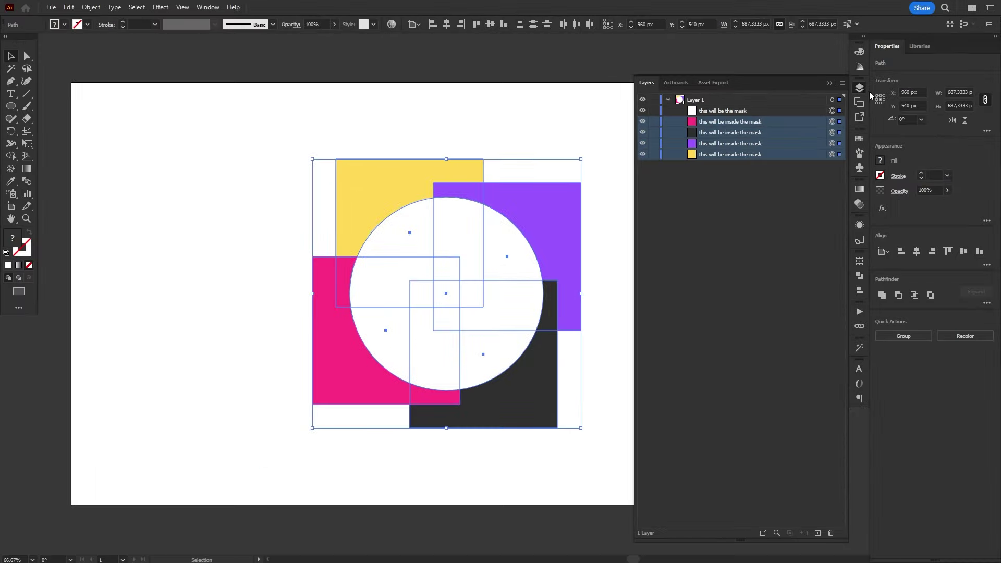
key("ctrl+7")
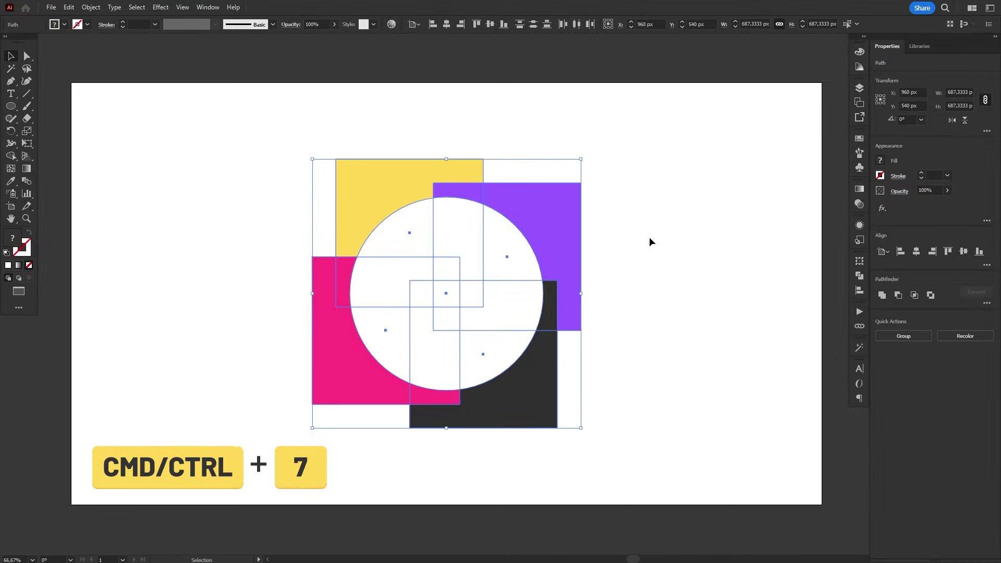
key("ctrl+7")
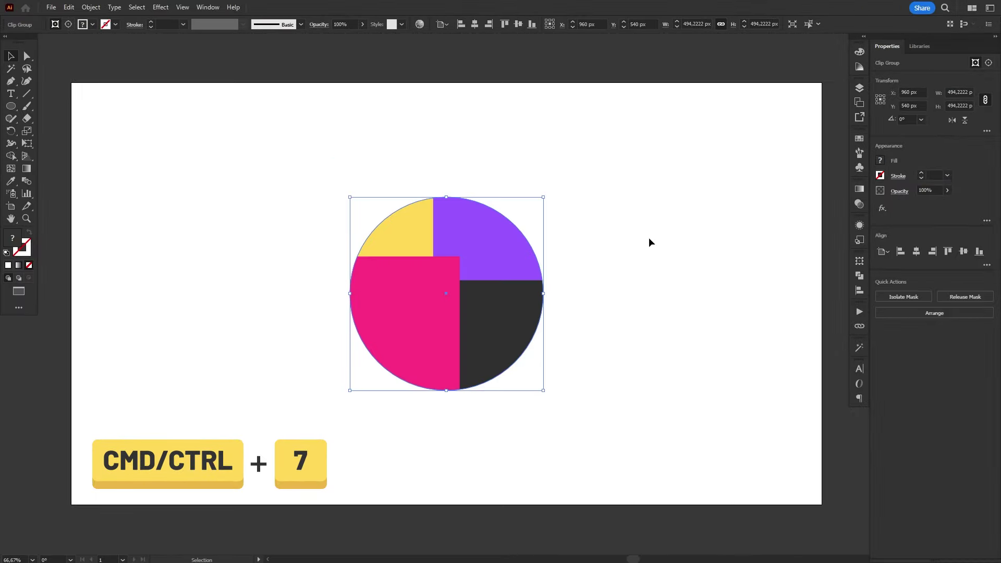
left_click(623, 292)
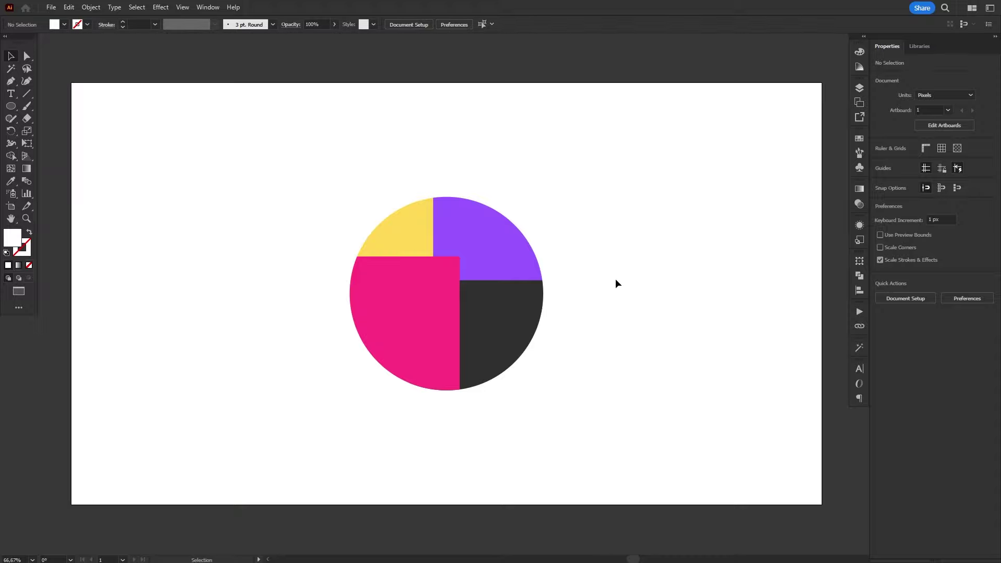
Reselect the clipped group and release the mask with Ctrl+Alt+7
left_click_drag(604, 192, 294, 399)
key("ctrl+alt+7")
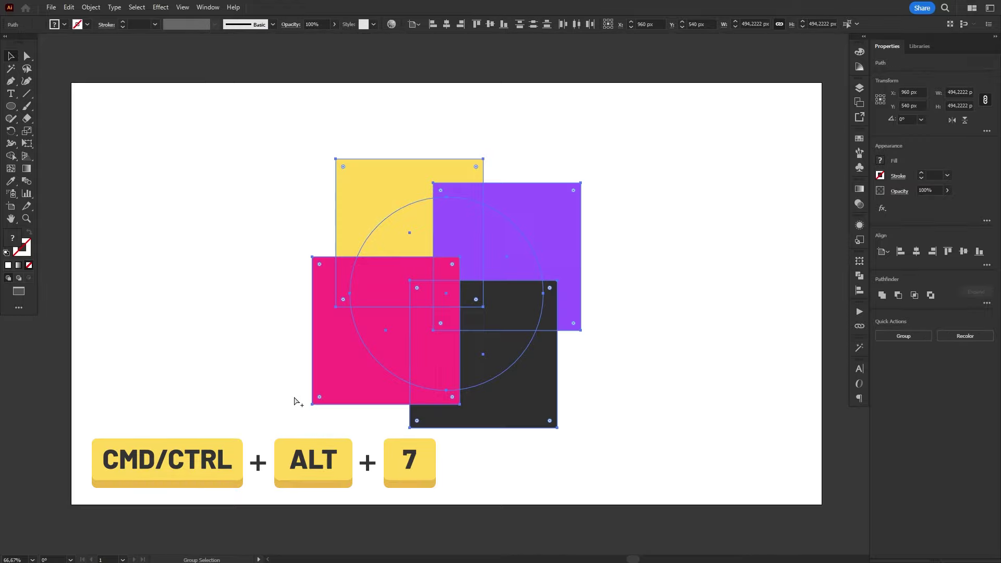
left_click(674, 271)
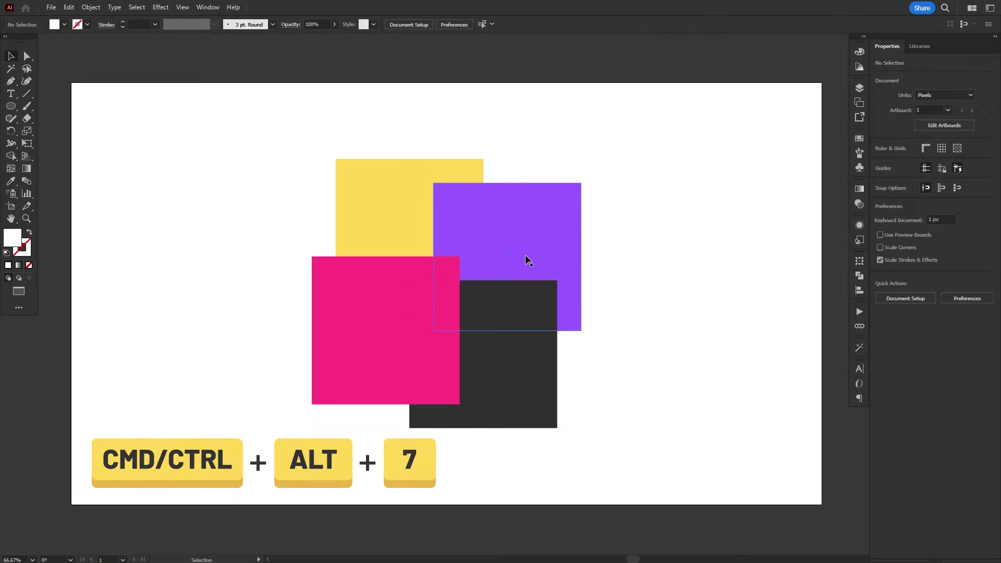
left_click(536, 256)
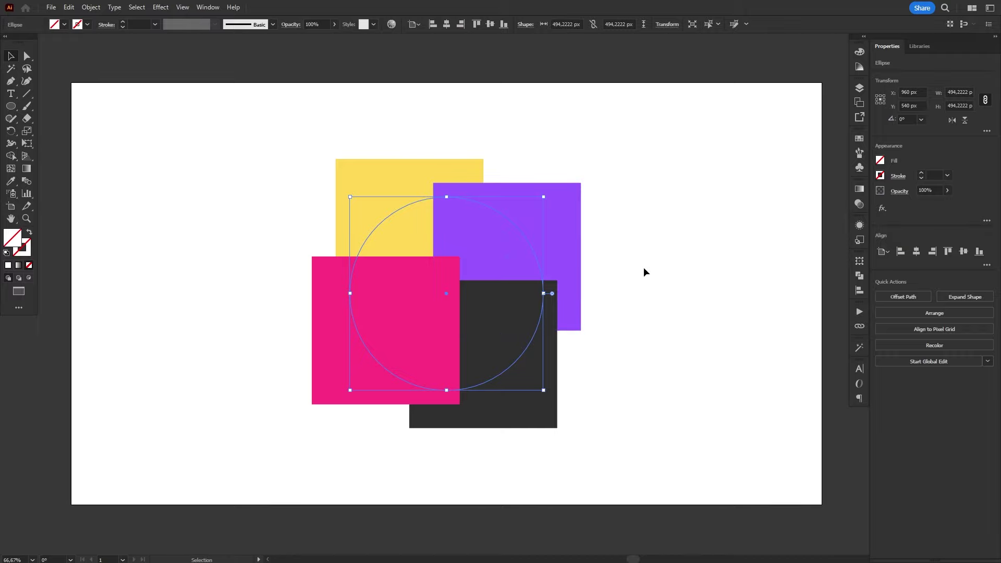
left_click(640, 246)
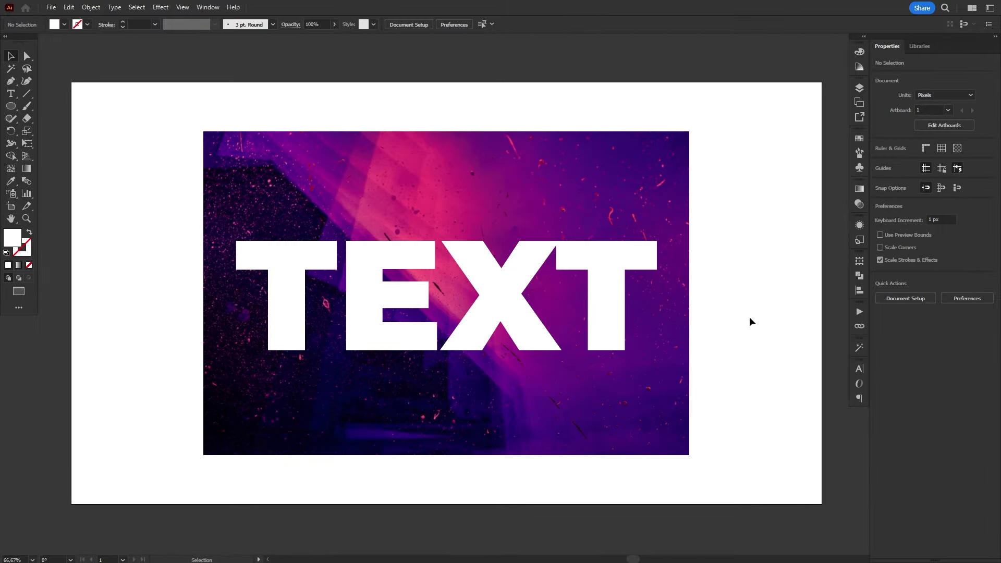
Outline the TEXT lettering, make it one compound path, and select it with the background image
left_click(622, 272)
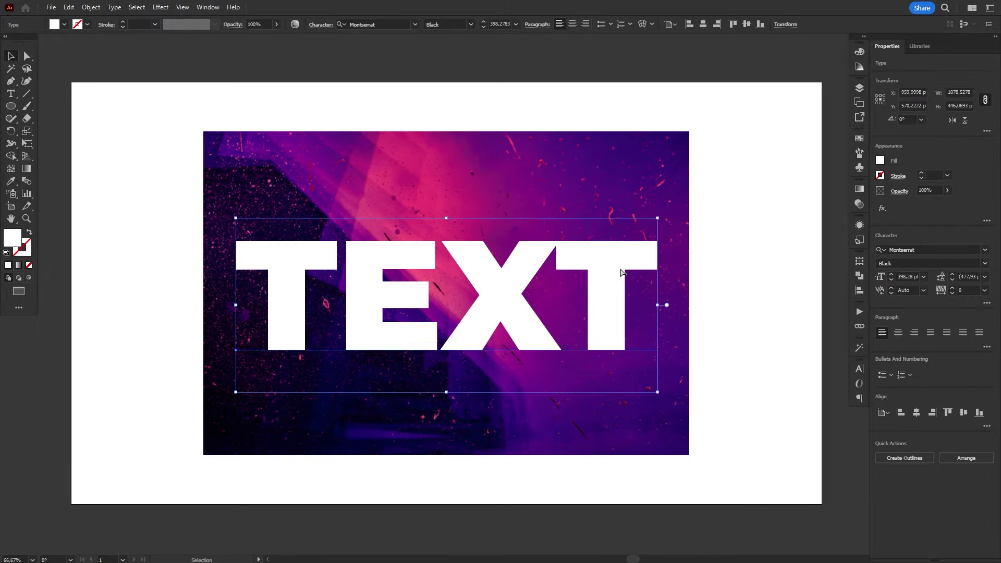
key("ctrl+shift+o")
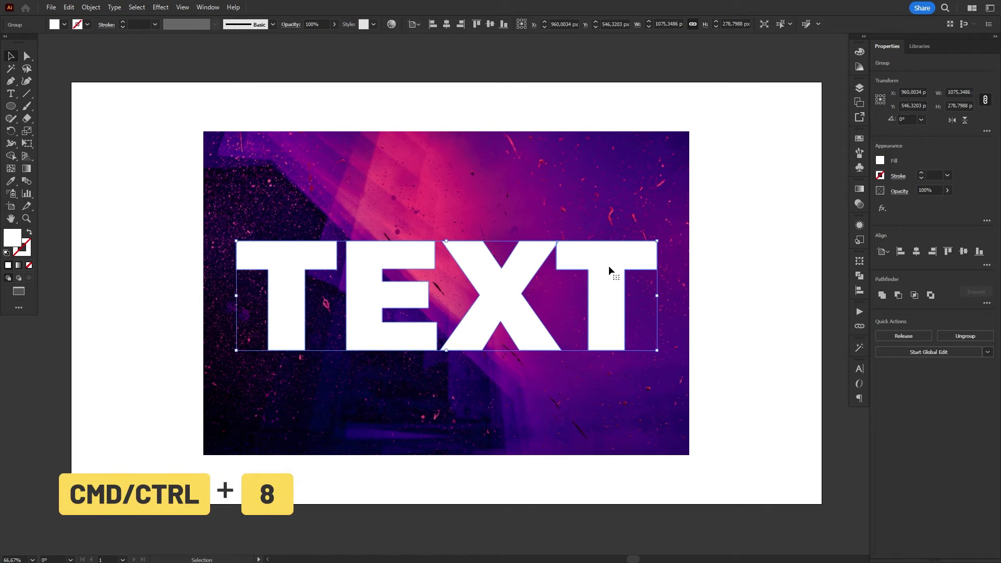
key("ctrl+8")
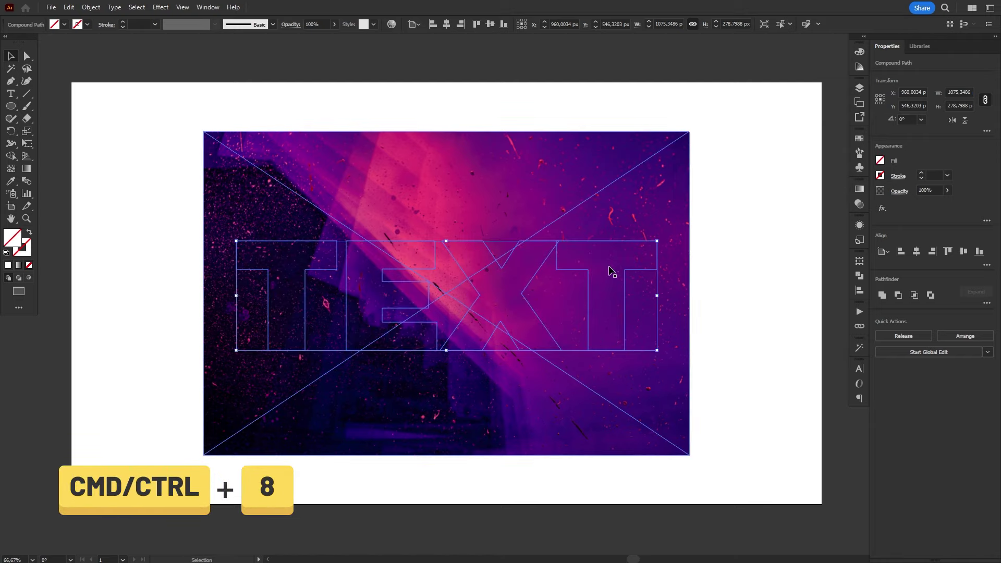
left_click_drag(796, 140, 155, 399)
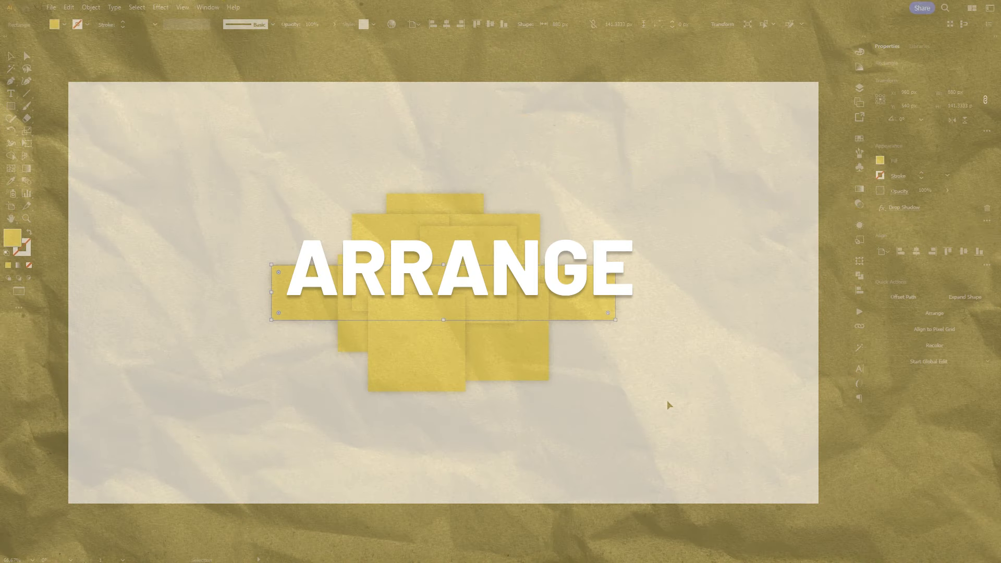
key("ctrl+]")
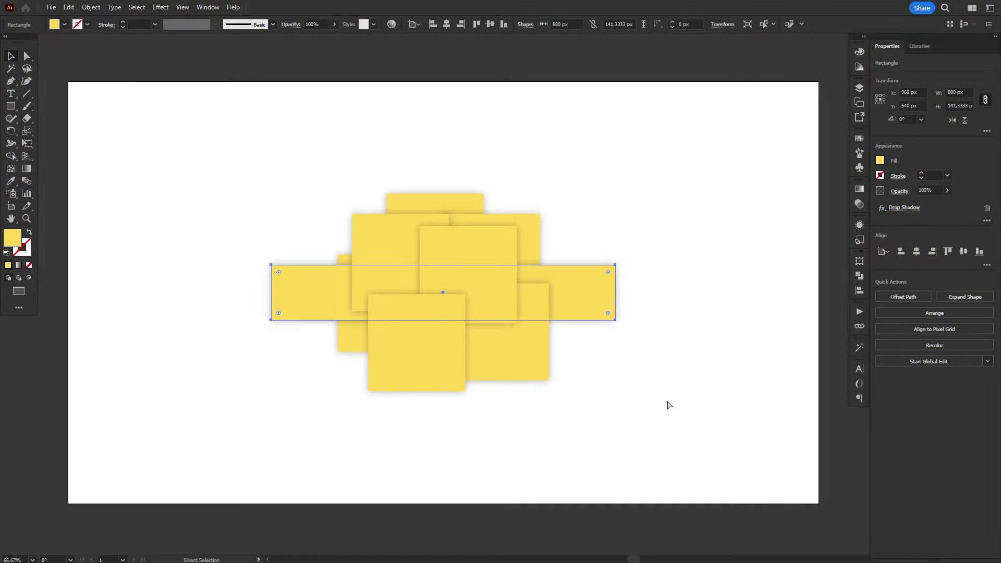
key("ctrl+]")
key("ctrl+]")
key("ctrl+]")
key("ctrl+[")
key("ctrl+[")
key("ctrl+[")
key("ctrl+[")
key("ctrl+[")
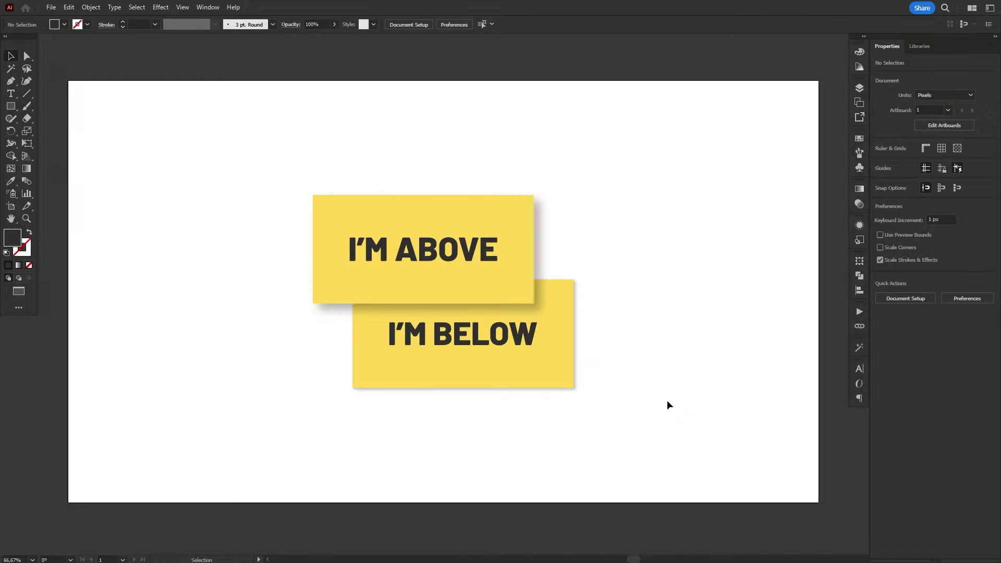
left_click(863, 87)
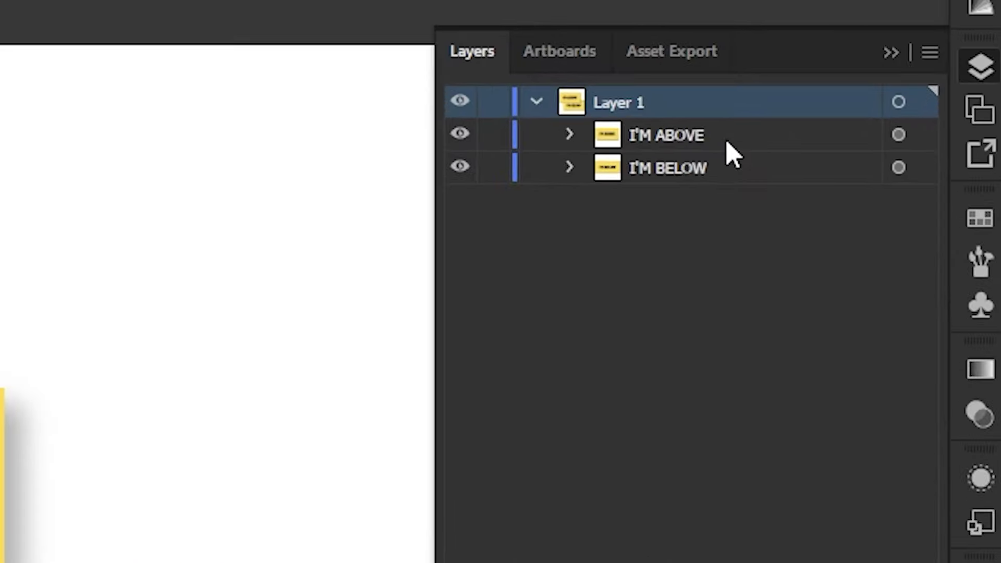
left_click(770, 116)
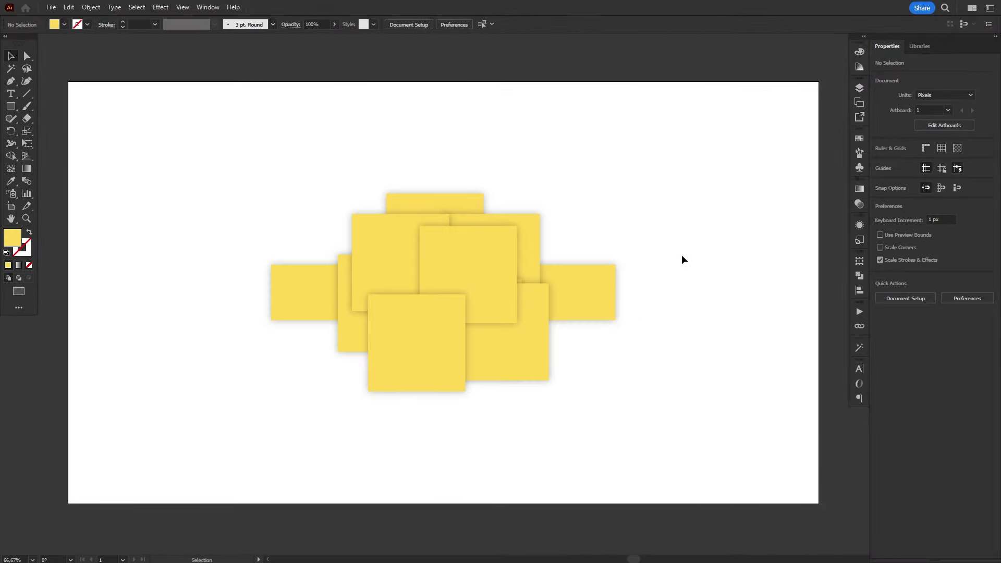
Select the wide Rectangle in Layers, drag it above then below the squares, and browse Arrange
left_click(610, 294)
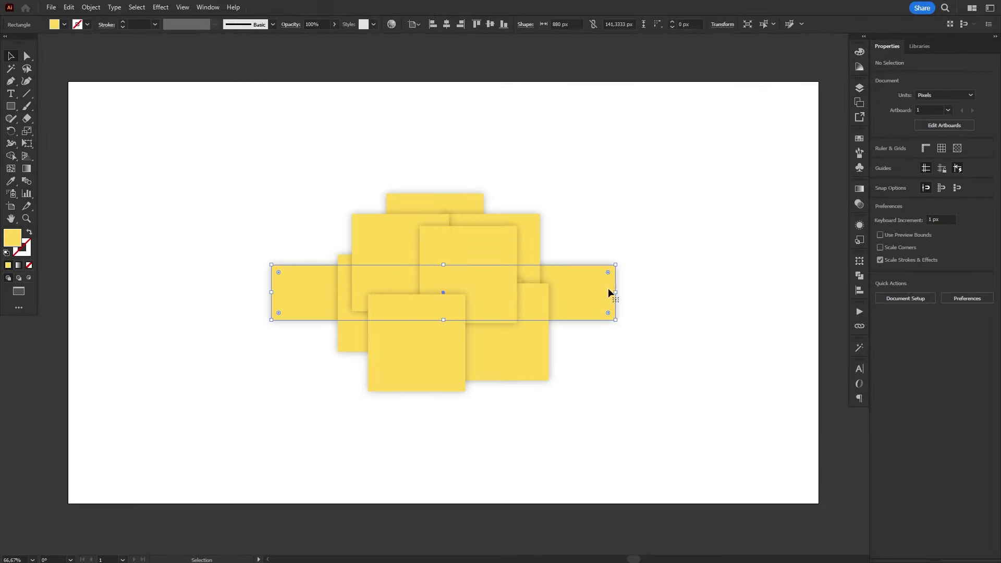
left_click(860, 88)
left_click(788, 210)
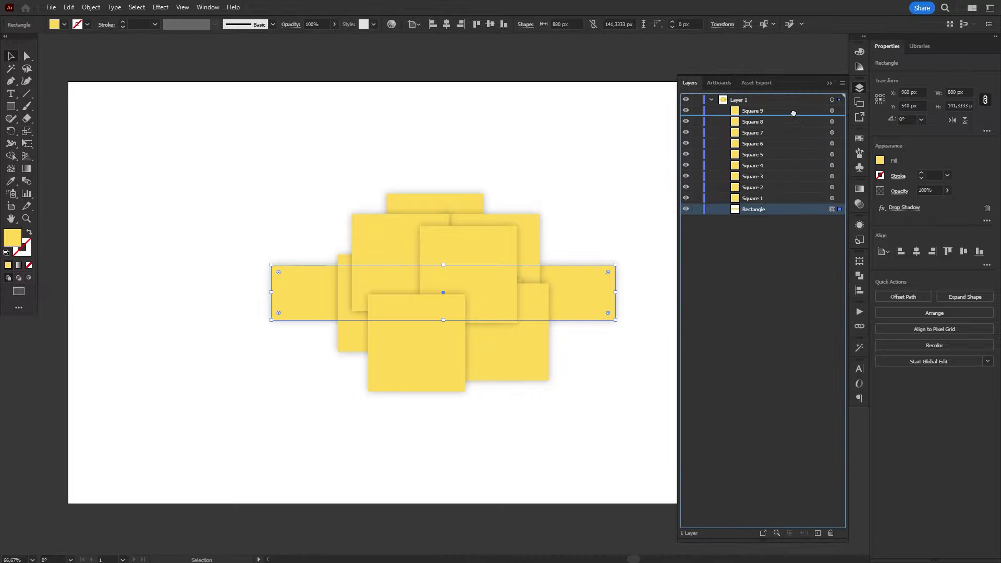
left_click_drag(794, 107, 793, 106)
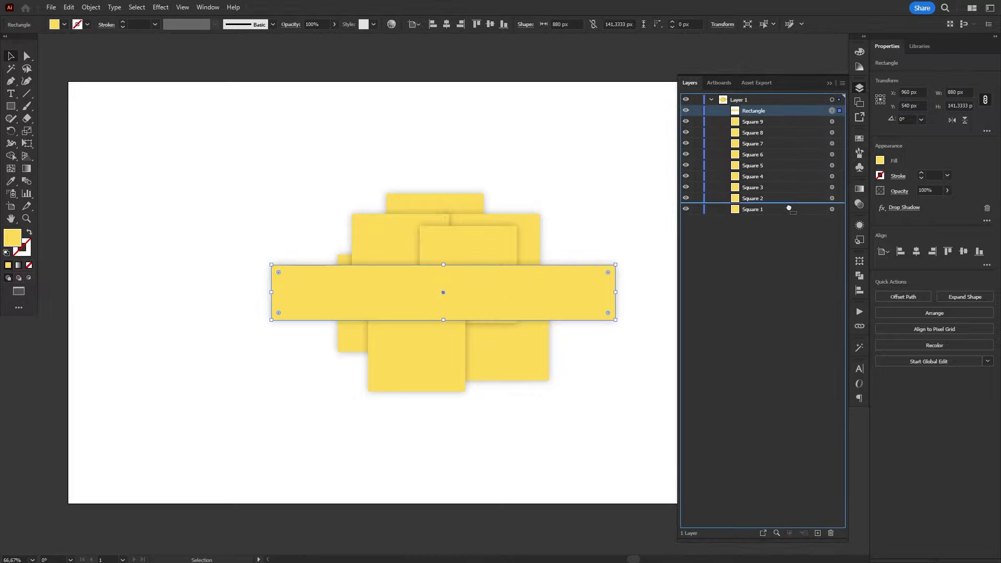
left_click_drag(789, 213, 766, 221)
right_click(127, 146)
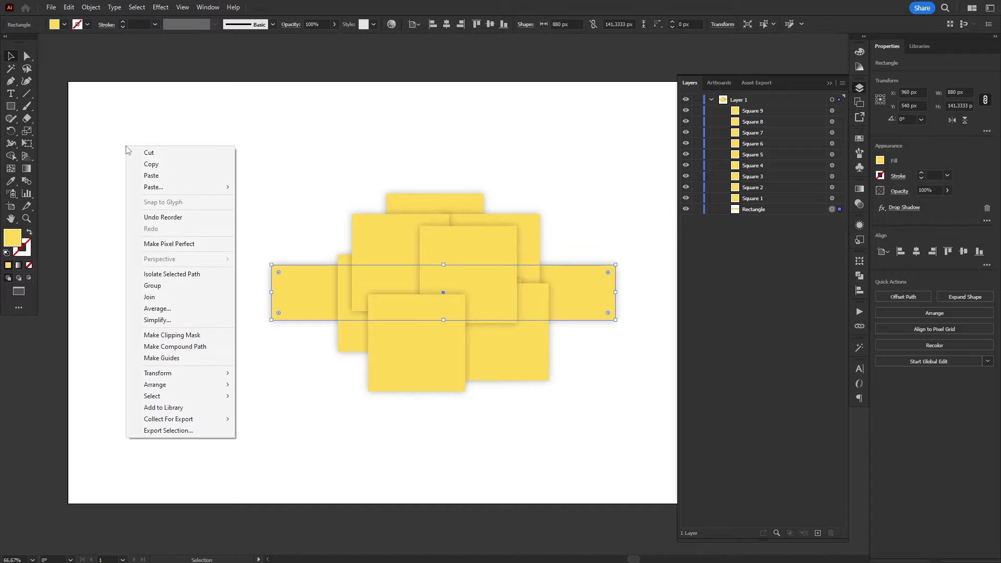
mouse_move(194, 387)
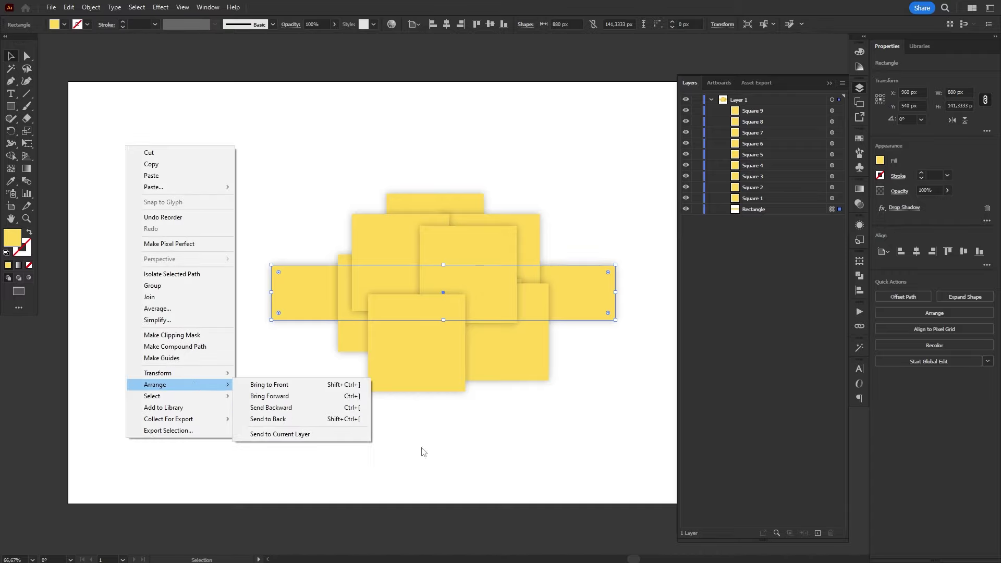
left_click(582, 304)
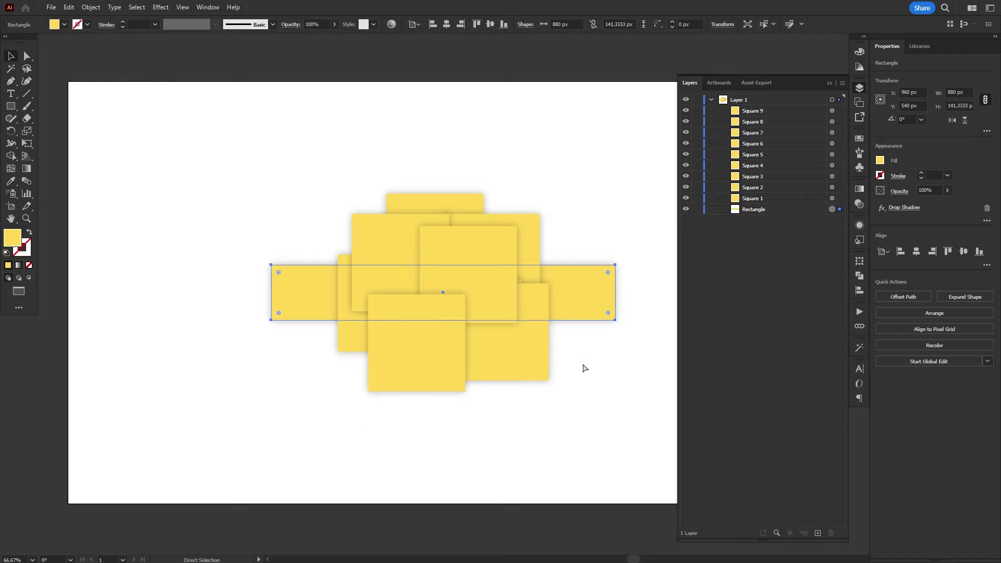
Step the rectangle up and down the stack with Ctrl+] and Ctrl+[, ending at the bottom
key("ctrl+bracketright")
key("ctrl+bracketright")
key("ctrl+bracketright")
key("ctrl+bracketright")
key("ctrl+bracketright")
key("ctrl+bracketright")
key("ctrl+bracketright")
key("ctrl+bracketright")
key("ctrl+bracketright")
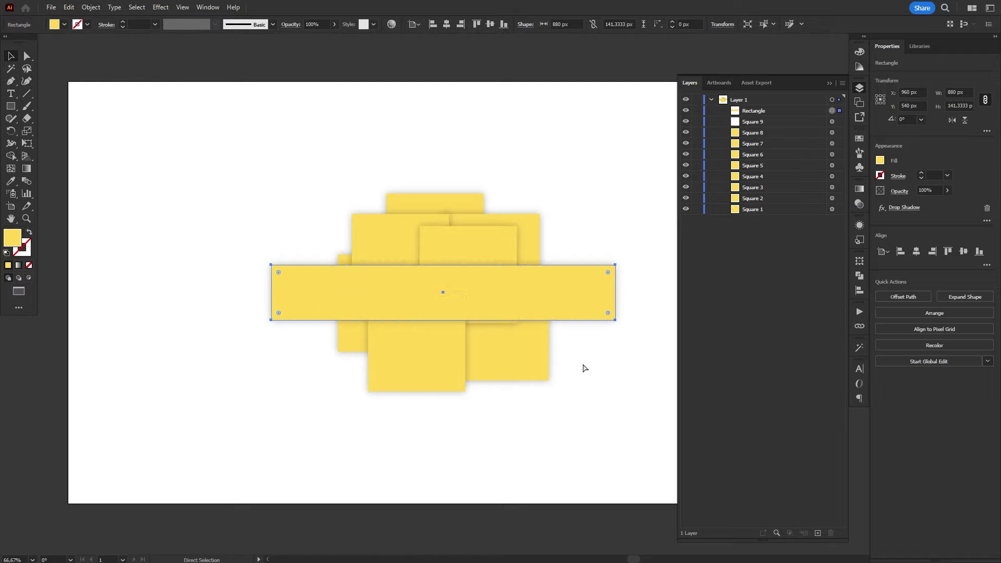
key("ctrl+bracketleft")
key("ctrl+bracketleft")
key("ctrl+bracketleft")
key("ctrl+bracketleft")
key("ctrl+bracketleft")
key("ctrl+bracketleft")
key("ctrl+bracketleft")
key("ctrl+bracketleft")
key("ctrl+bracketleft")
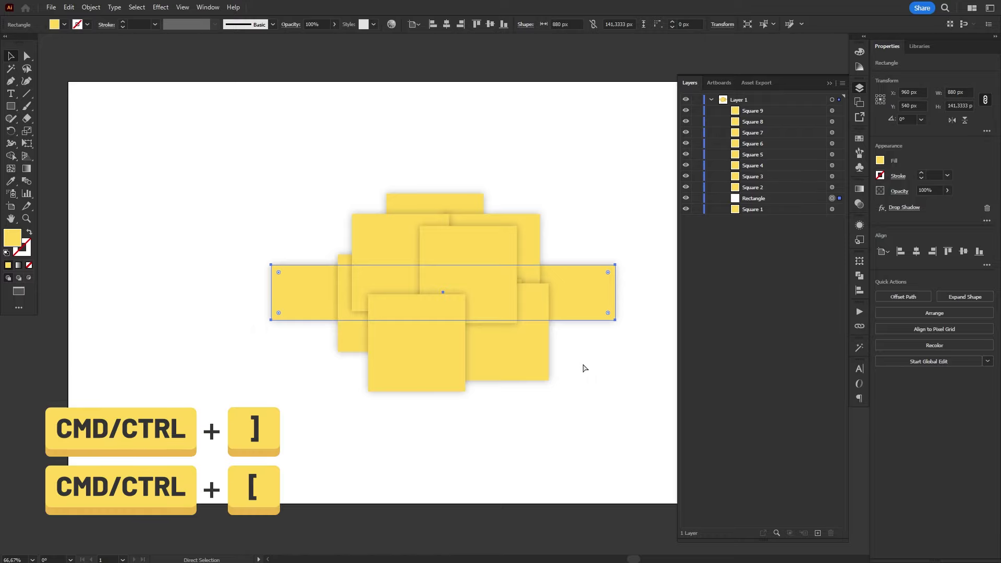
key("ctrl+bracketright")
key("ctrl+bracketright")
key("ctrl+bracketright")
key("ctrl+bracketright")
key("ctrl+bracketright")
key("ctrl+bracketright")
key("ctrl+bracketright")
key("ctrl+bracketright")
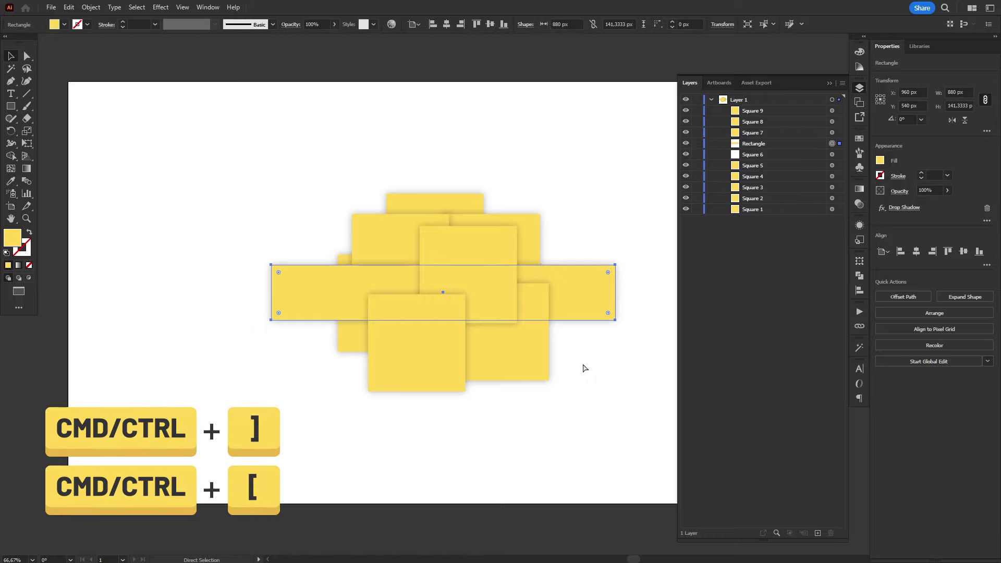
key("ctrl+bracketleft")
key("ctrl+bracketleft")
key("ctrl+bracketleft")
key("ctrl+bracketleft")
key("ctrl+bracketleft")
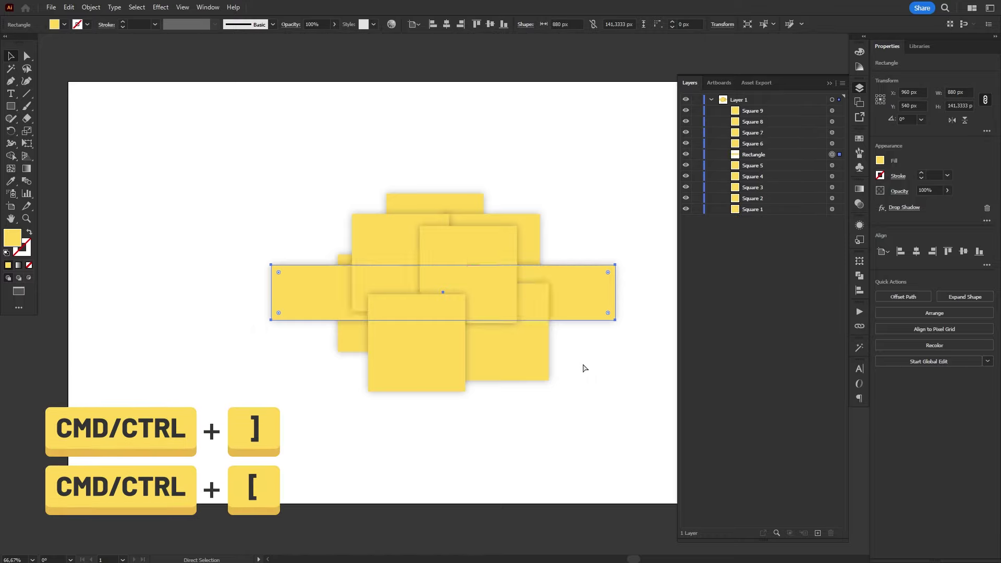
key("ctrl+bracketleft")
key("ctrl+bracketleft")
key("ctrl+bracketleft")
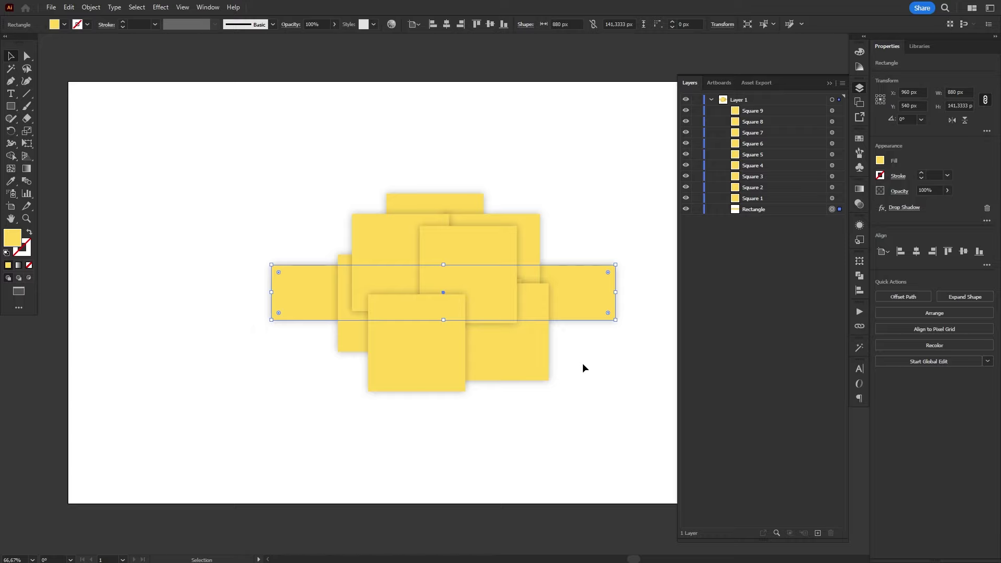
Toggle the rectangle to front and back with Ctrl+Shift+] and Ctrl+Shift+[, ending behind the squares
key("ctrl+shift+bracketright")
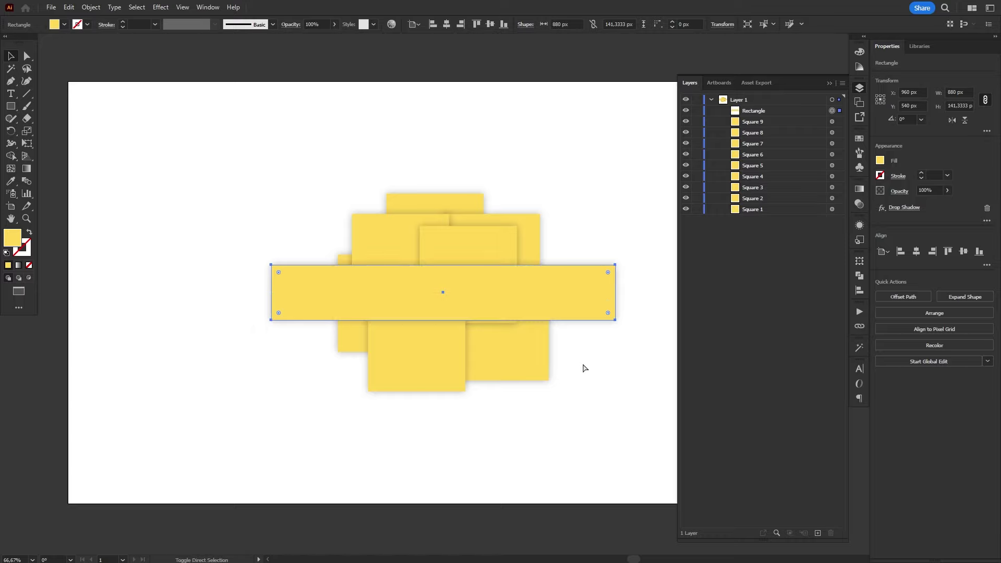
key("ctrl+shift+bracketleft")
key("ctrl+shift+bracketright")
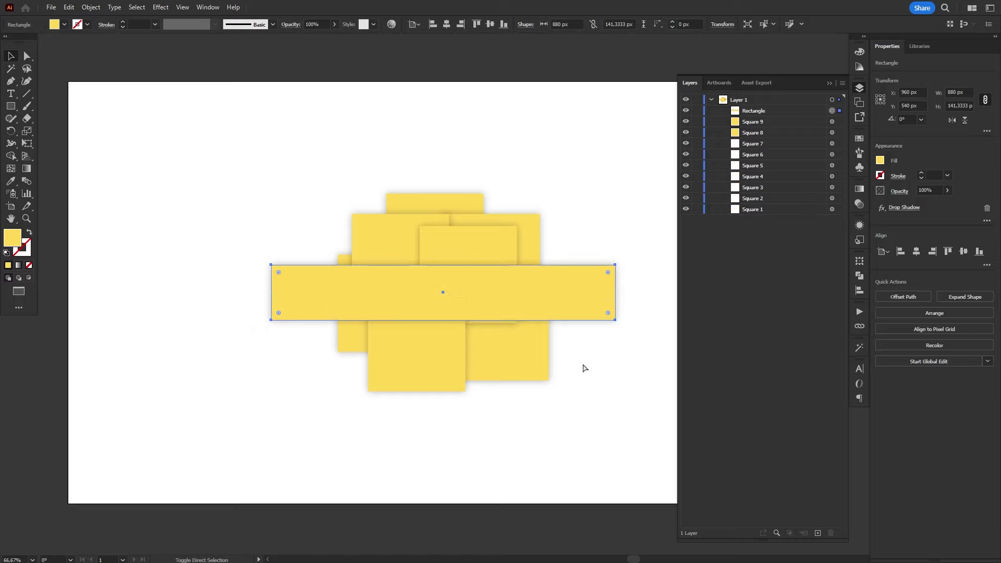
key("ctrl+shift+bracketleft")
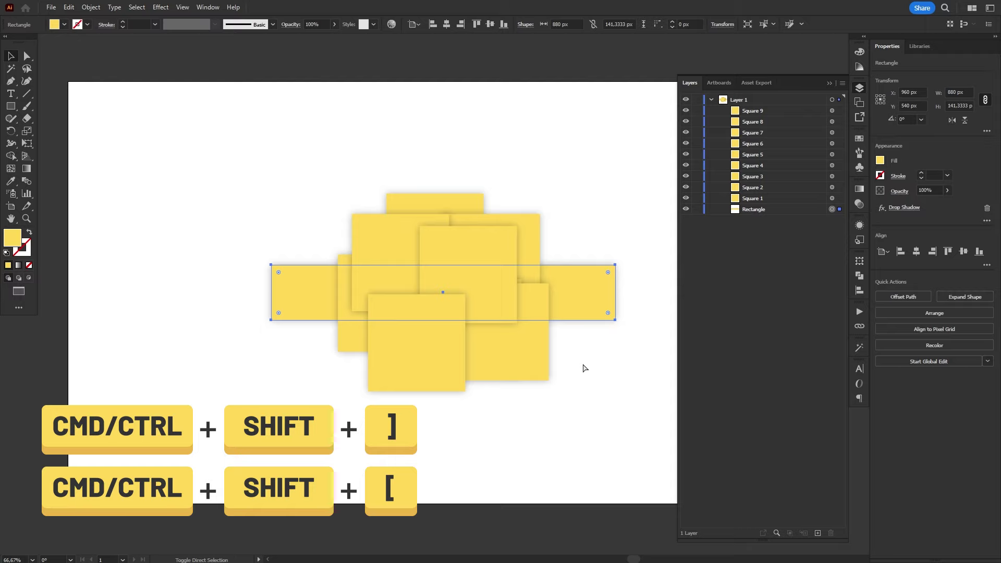
key("ctrl+shift+bracketright")
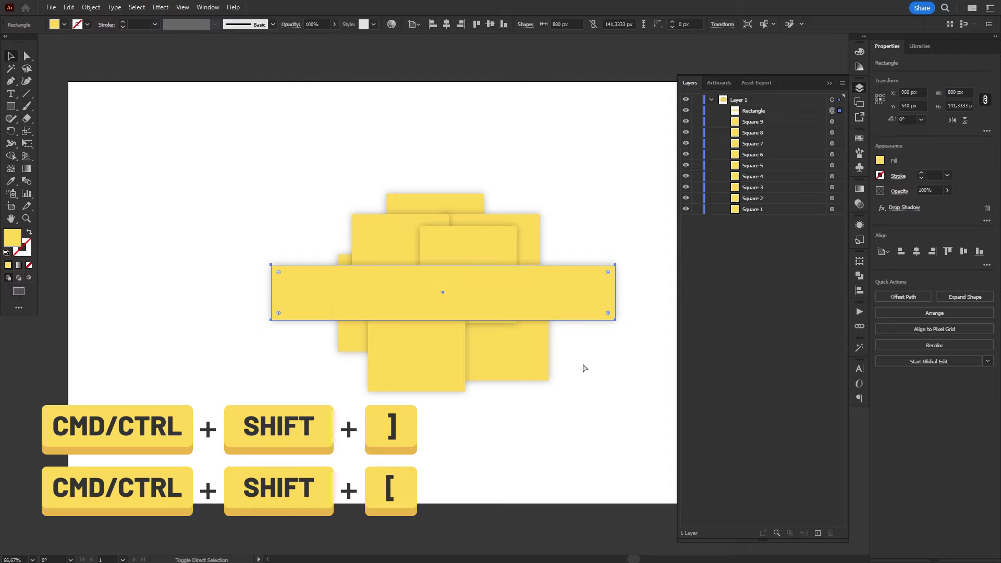
key("ctrl+shift+bracketleft")
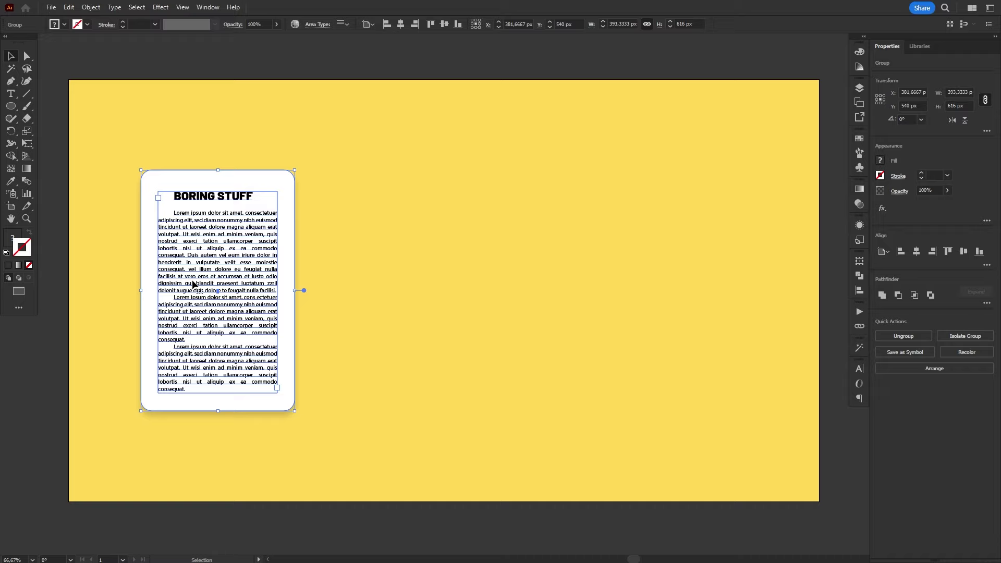
Duplicate the card with Ctrl+D, then delete the stray middle and right copies
key("ctrl+d")
left_click_drag(524, 328, 646, 320)
left_click(626, 397)
left_click(585, 458)
left_click_drag(641, 442, 400, 171)
key("Delete")
Alt-drag the card to the right and use Transform Again for an evenly spaced third card
left_click_drag(290, 317, 464, 318)
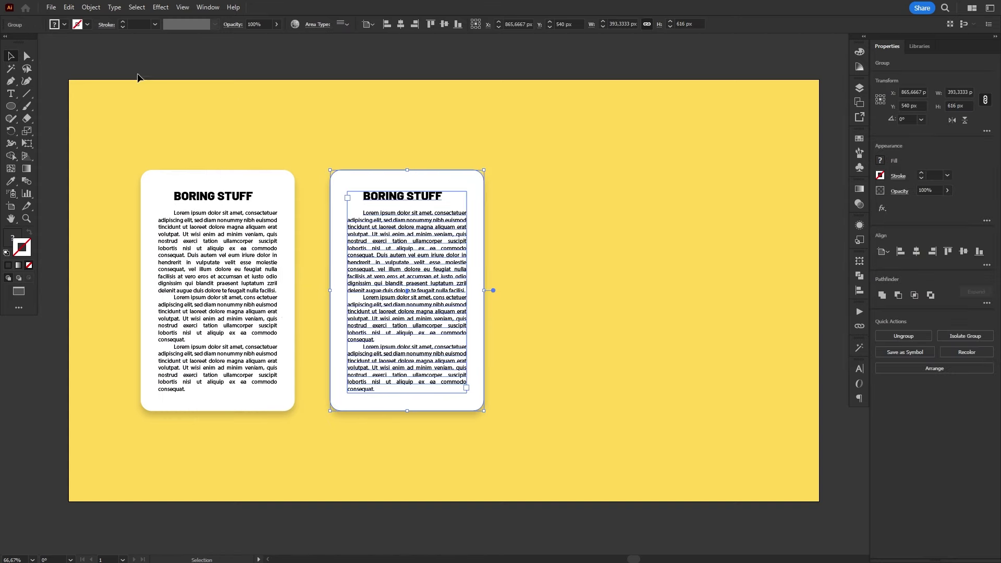
left_click(100, 9)
mouse_move(182, 21)
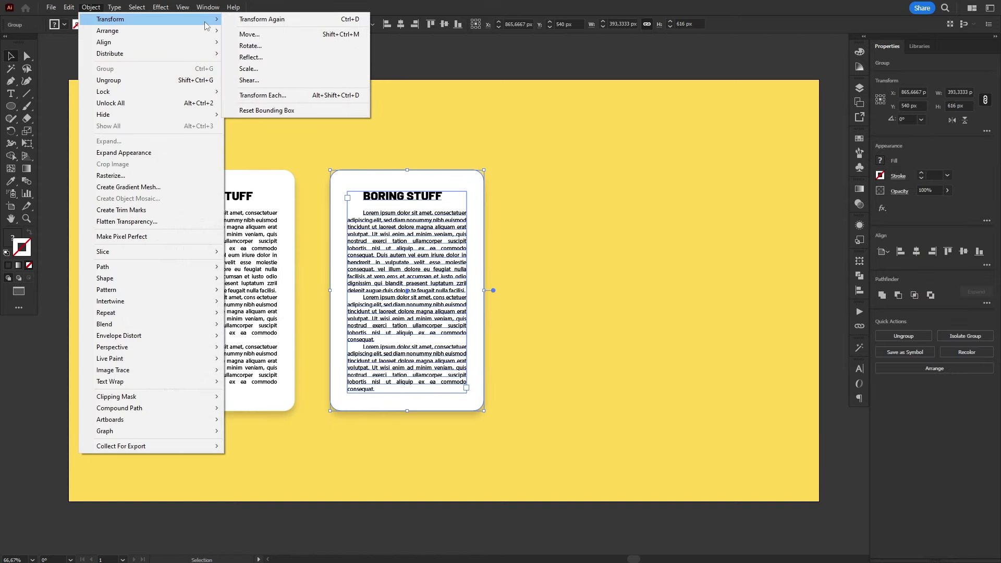
left_click(303, 20)
left_click(723, 224)
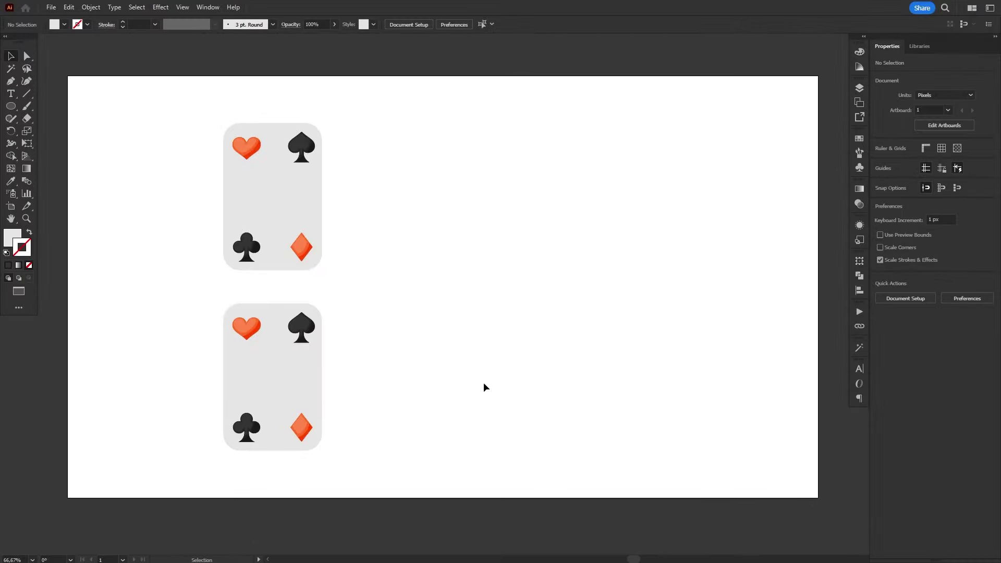
Nudge the top playing card right, then repeat that move four times with Ctrl+D
left_click(306, 221)
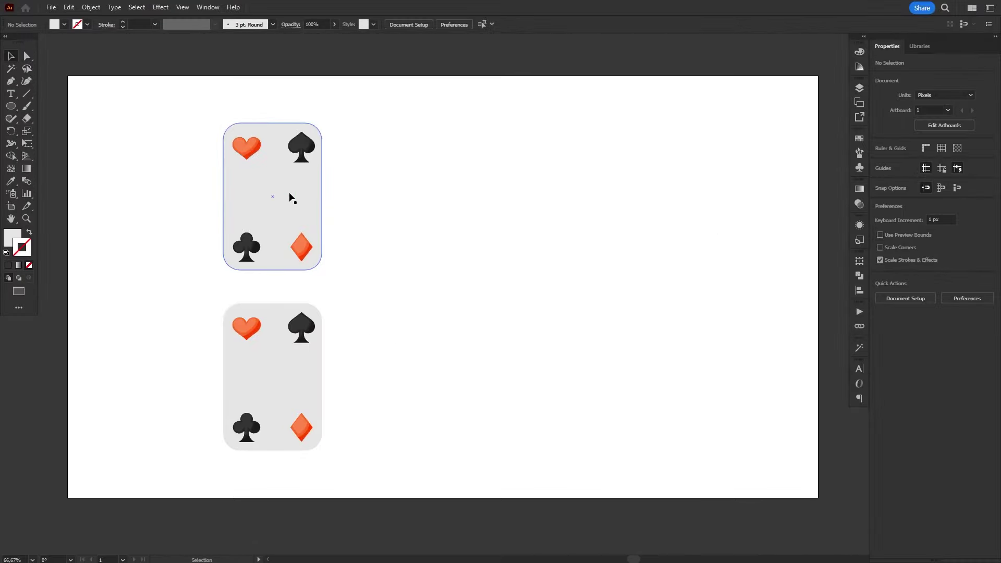
left_click_drag(290, 197, 333, 195)
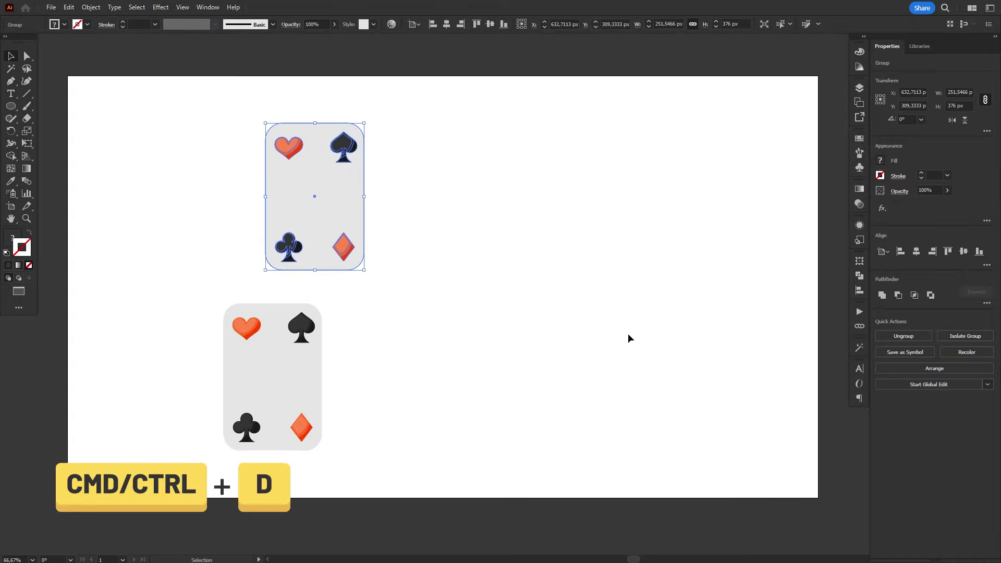
key("ctrl+d")
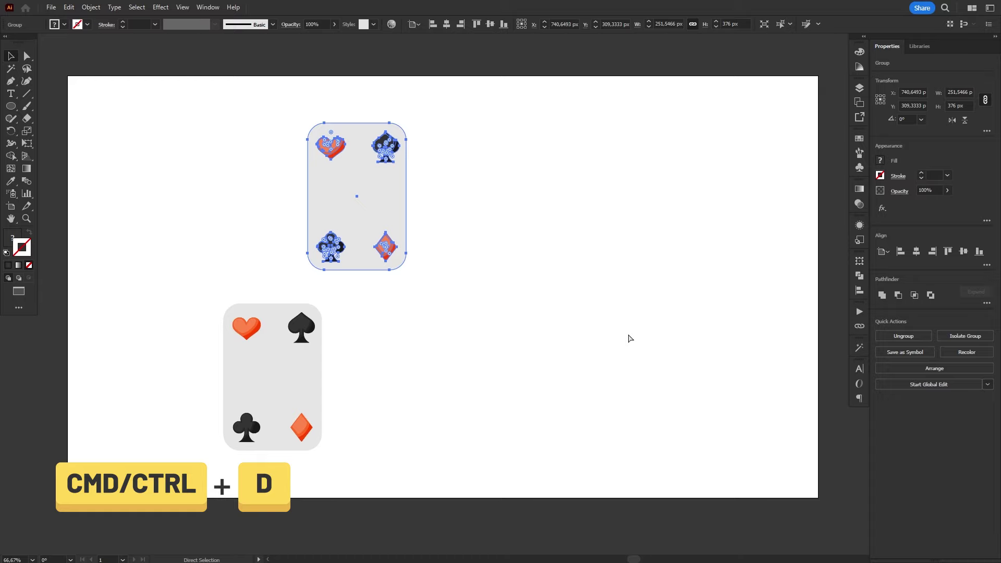
key("ctrl+d")
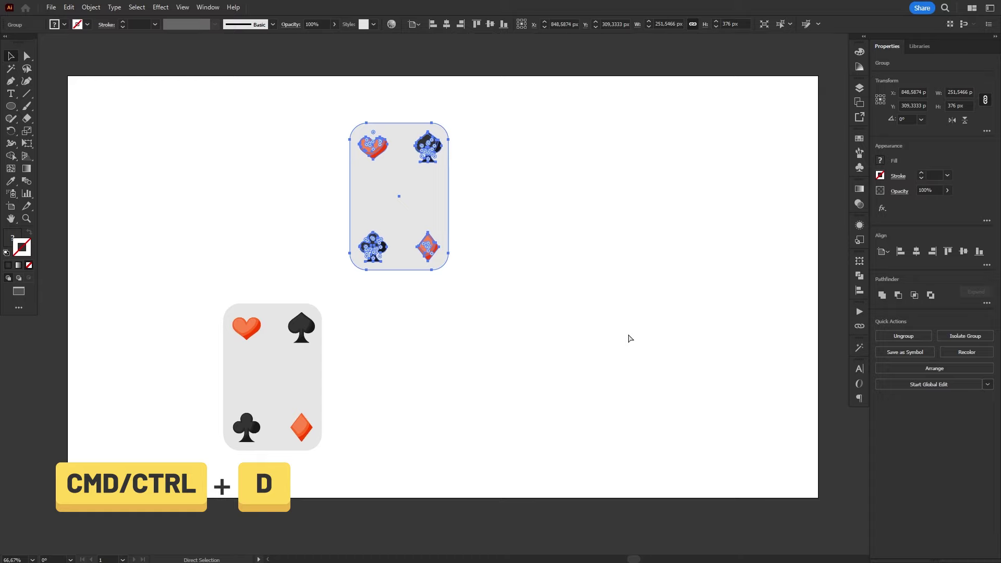
key("ctrl+d")
key("ctrl+d")
key("ctrl+d")
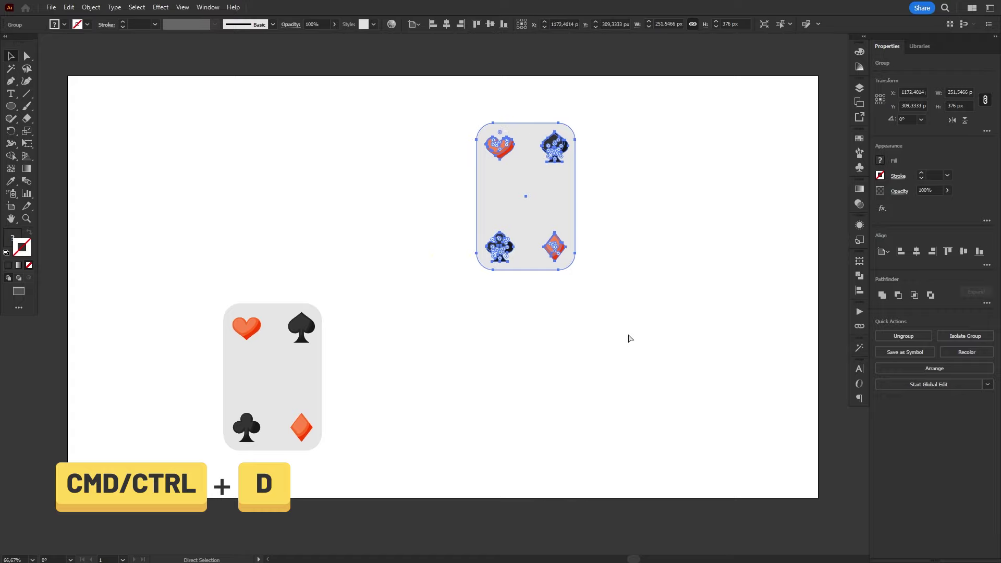
key("ctrl+d")
key("ctrl+d")
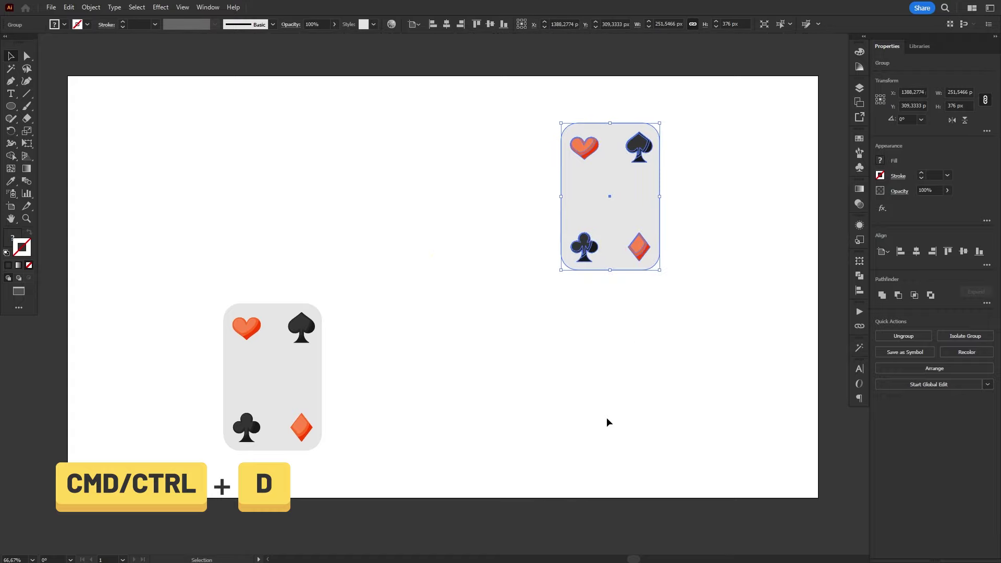
left_click(606, 417)
Apply the same repeated move twice to the bottom-left playing card
left_click(307, 375)
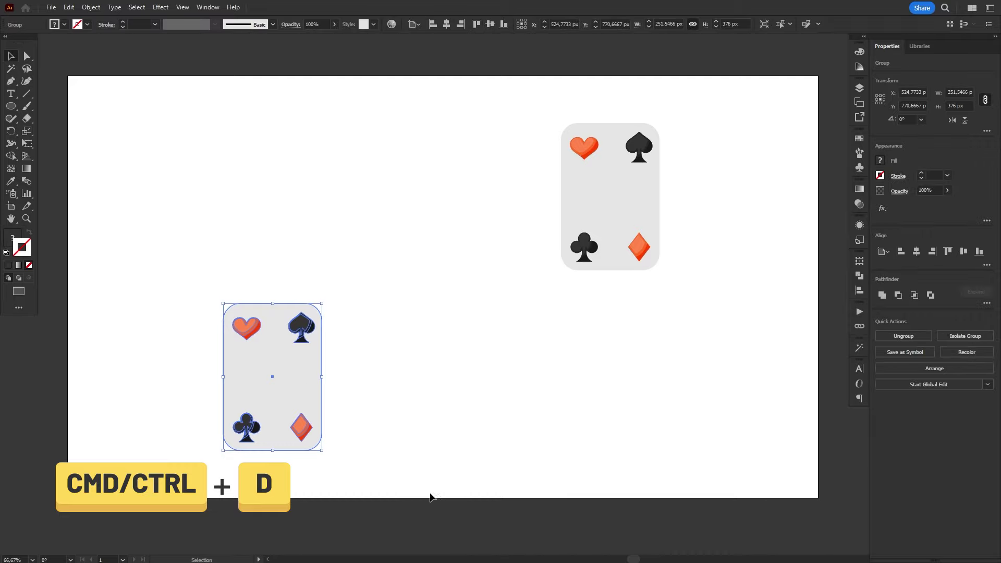
key("ctrl+d")
key("ctrl+d")
key("ctrl+d")
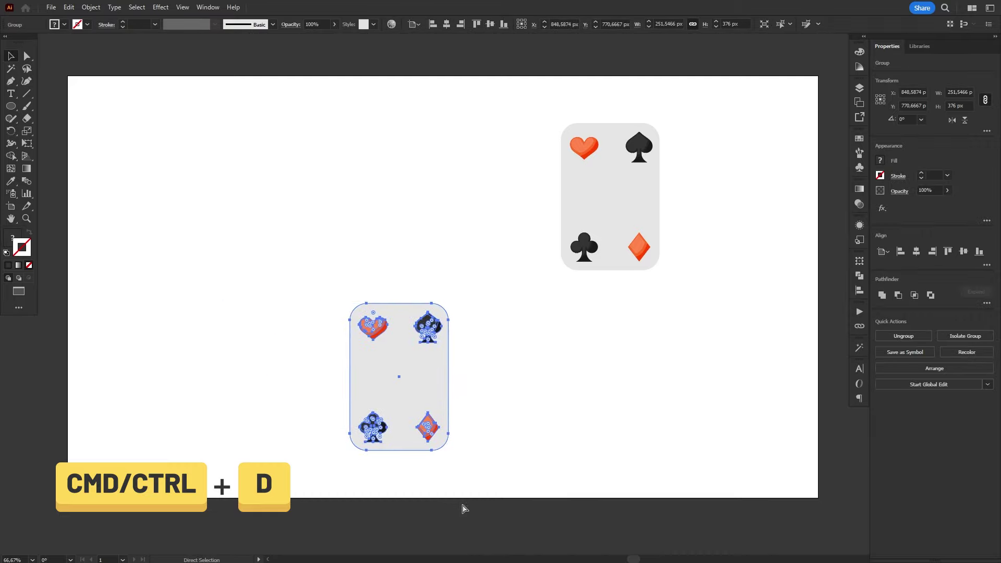
key("ctrl+d")
left_click(630, 359)
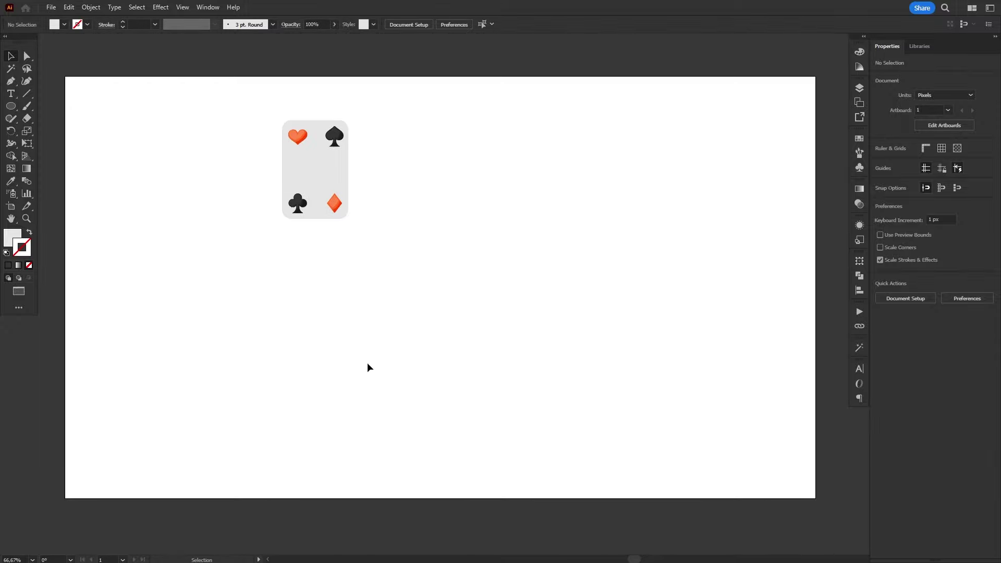
Copy the card into a row of four, then copy the row down twice for three rows
left_click_drag(319, 177, 407, 191)
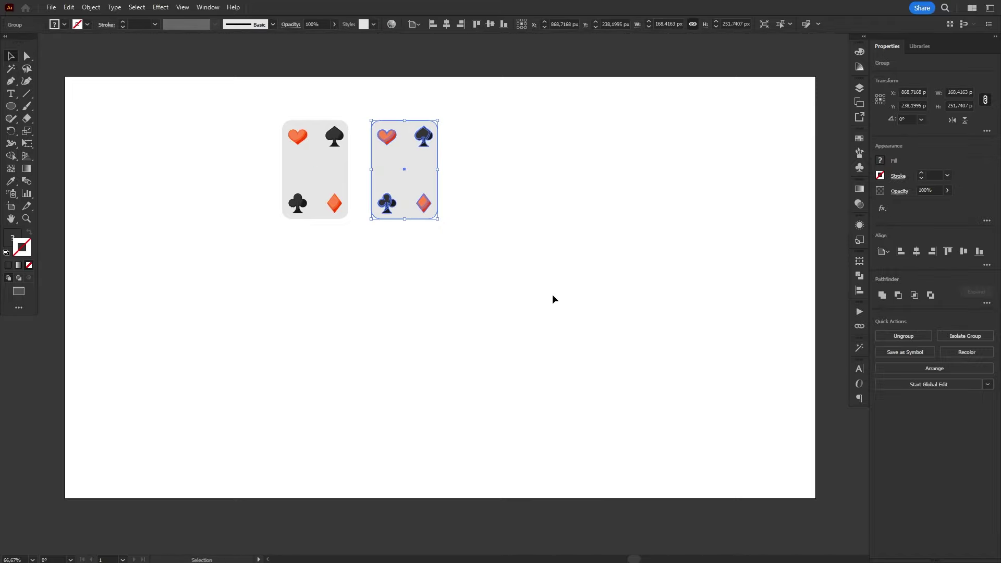
key("a")
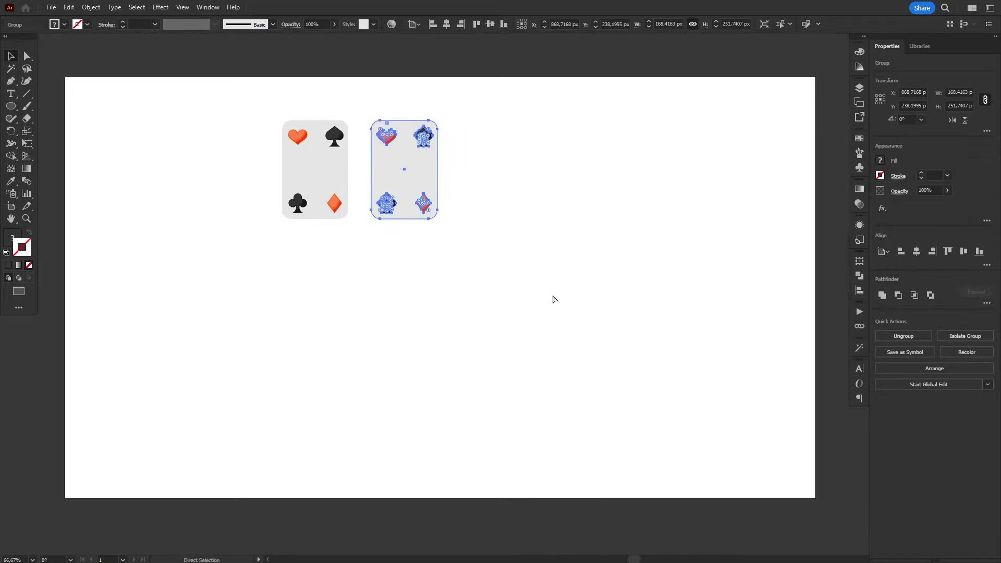
key("v")
key("ctrl+d")
key("ctrl+d")
left_click(612, 279)
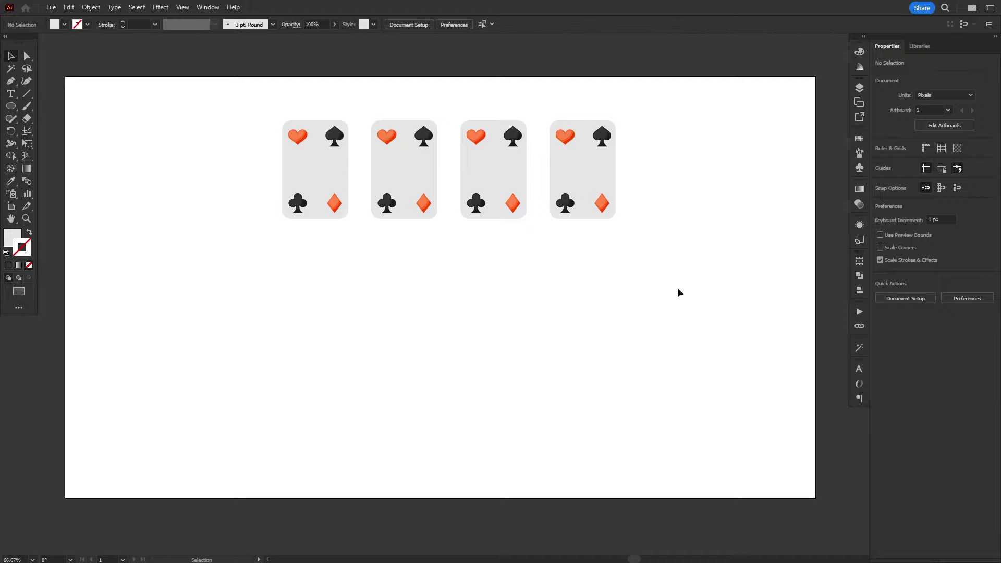
left_click_drag(678, 287, 246, 164)
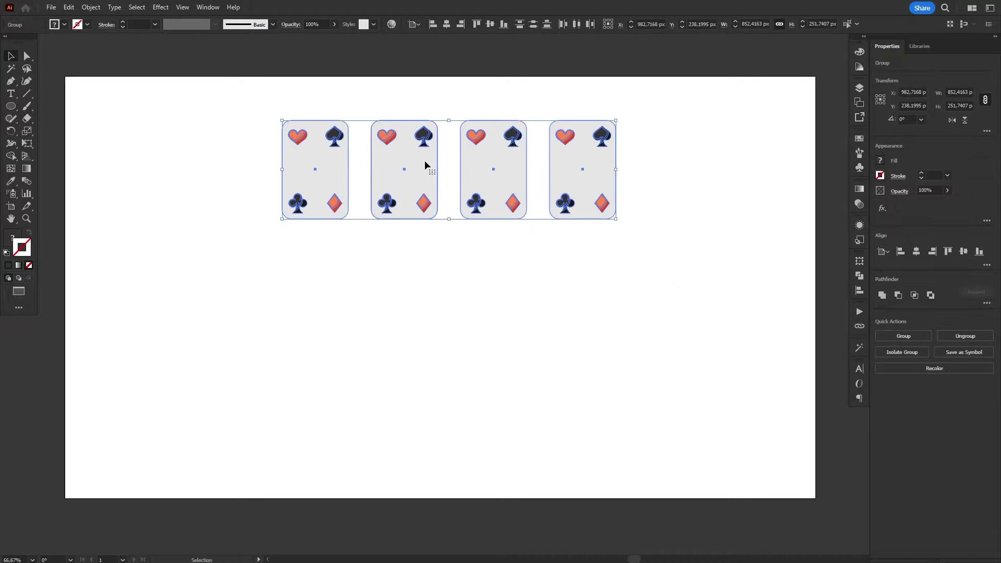
left_click_drag(425, 165, 425, 283)
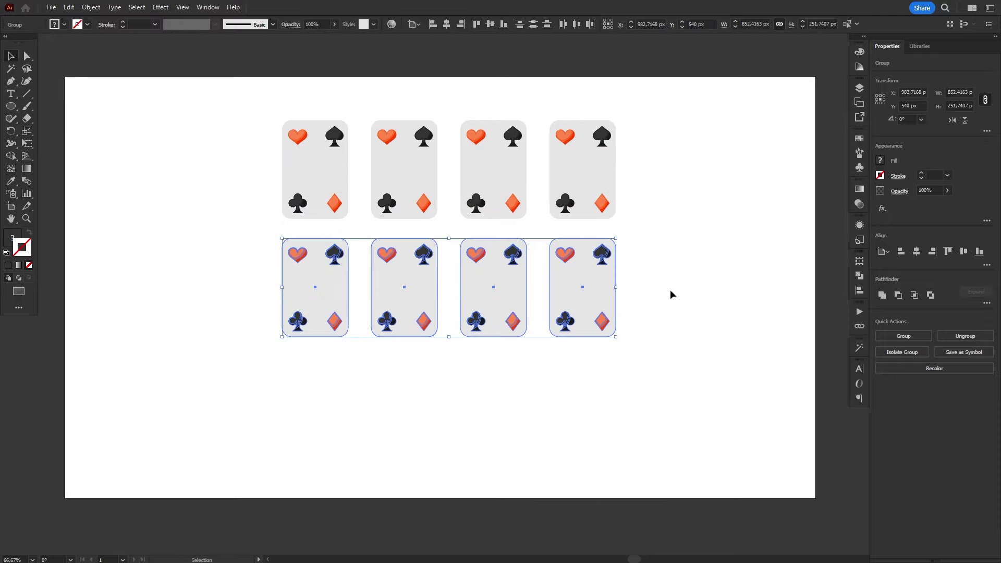
key("ctrl+d")
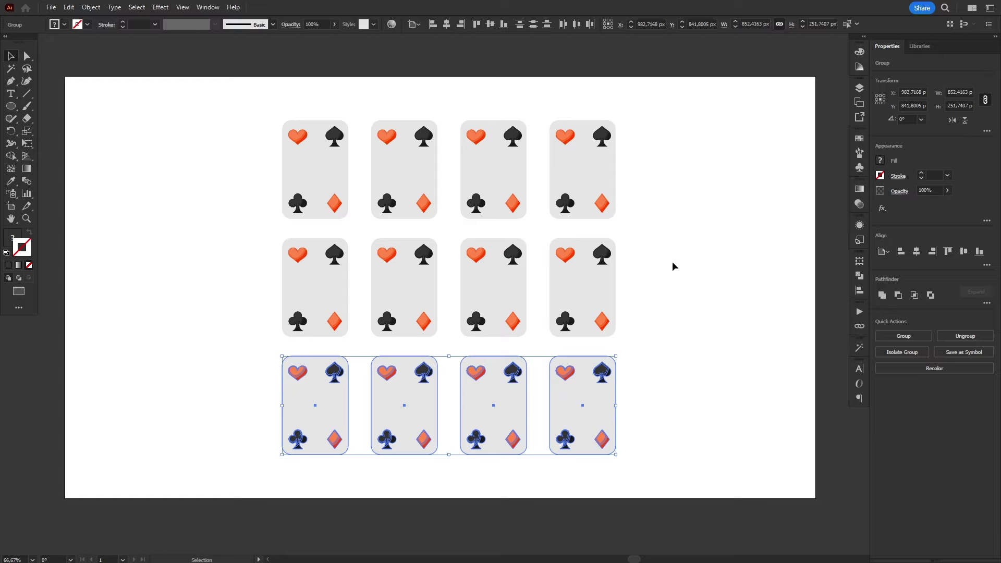
left_click(673, 263)
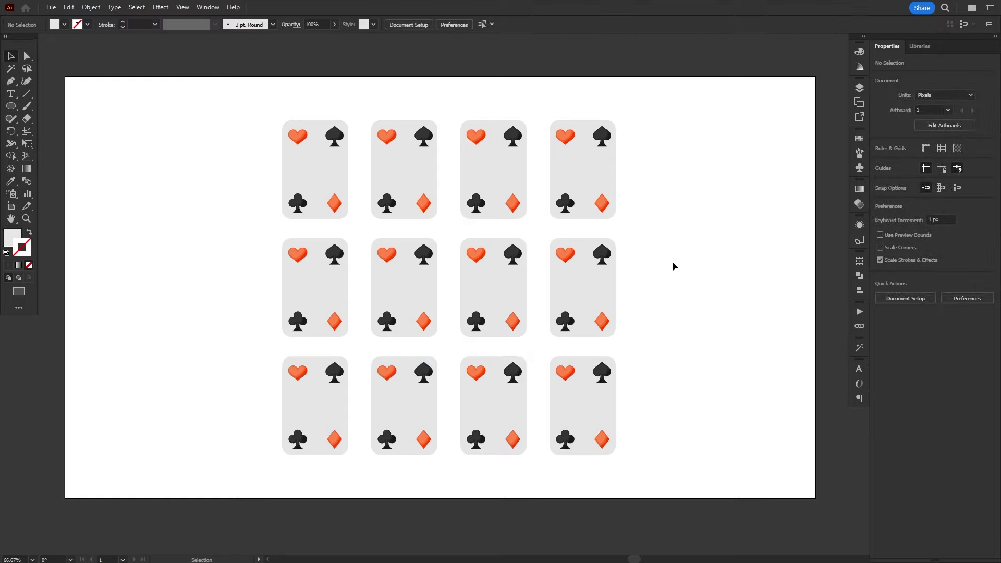
key("a")
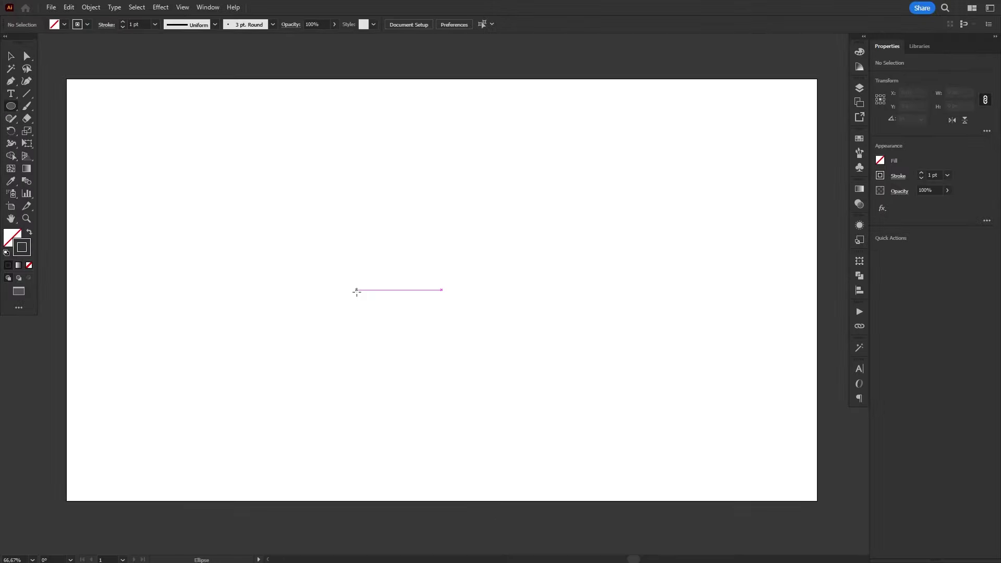
Draw a circle near the artboard centre
left_click_drag(357, 291, 442, 319)
key("l")
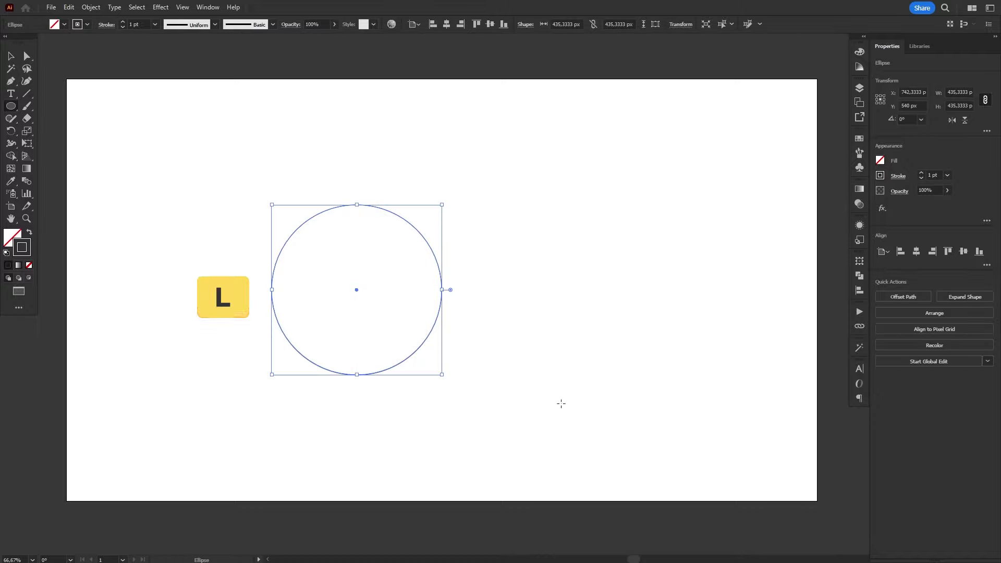
key("r")
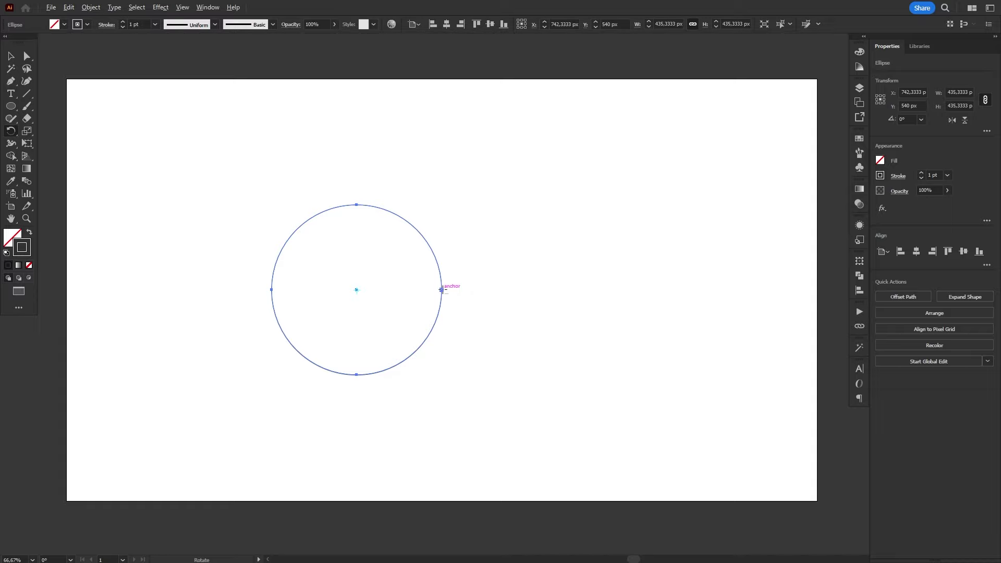
Make a copy of the circle rotated 20° about its right edge point
left_click(442, 290, "alt")
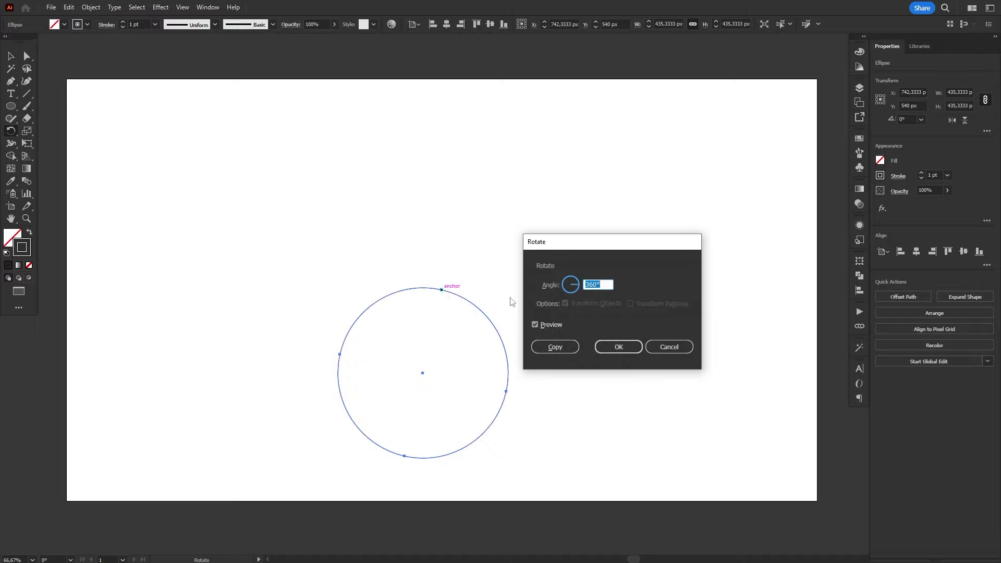
left_click_drag(575, 249, 577, 134)
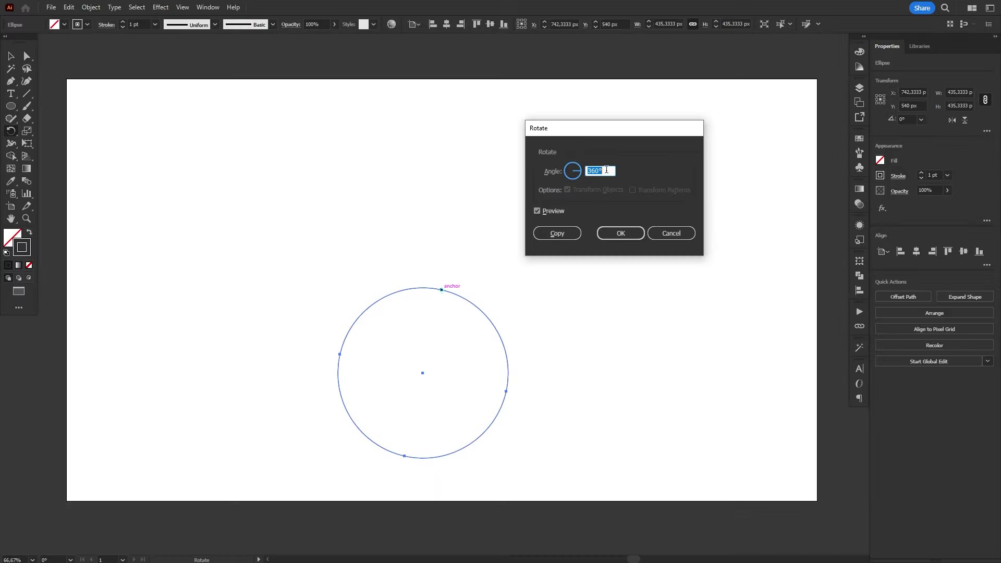
type("20")
key("Tab")
type("20")
key("Tab")
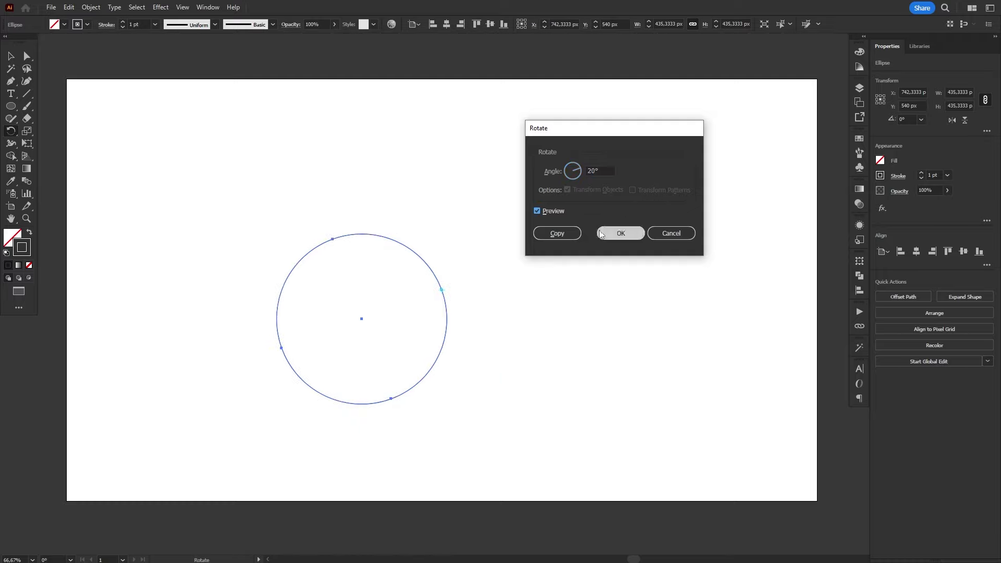
left_click(557, 233)
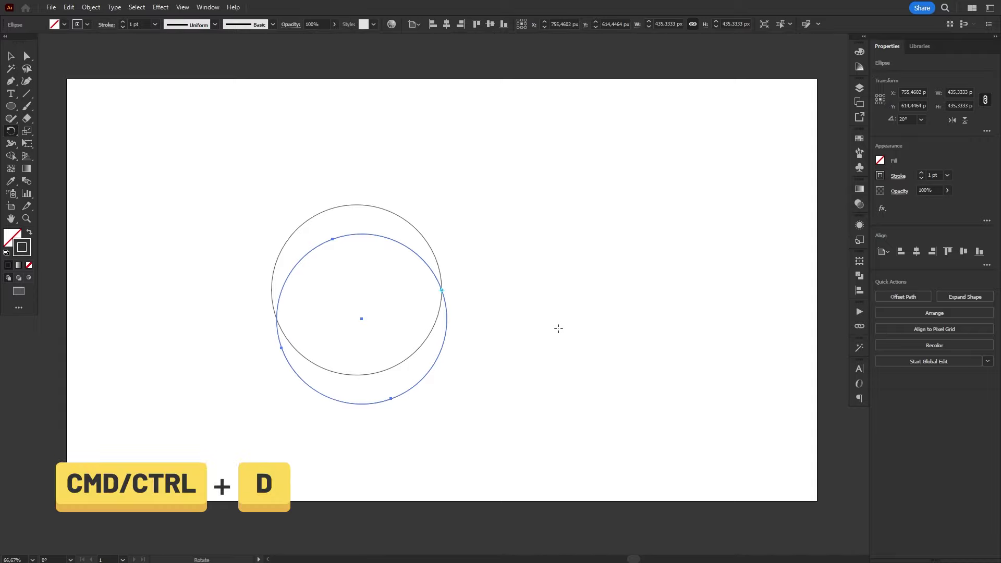
Repeat the 20° rotated copy with Ctrl+D until the ring of circles closes, then deselect
key("ctrl")
key("ctrl+d")
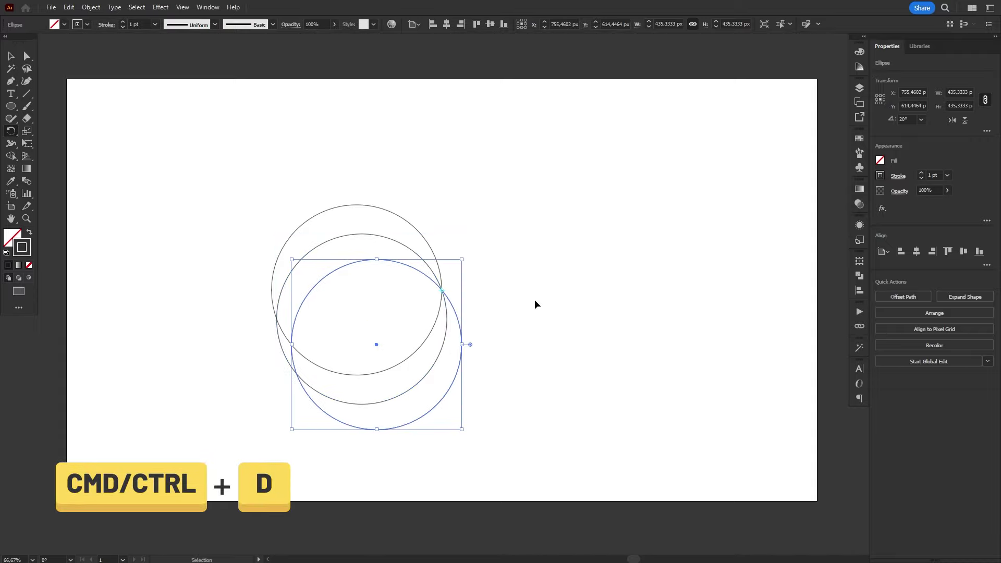
key("ctrl+d")
key("ctrl+d")
key("ctrl+d")
key("ctrl+d")
key("ctrl+d")
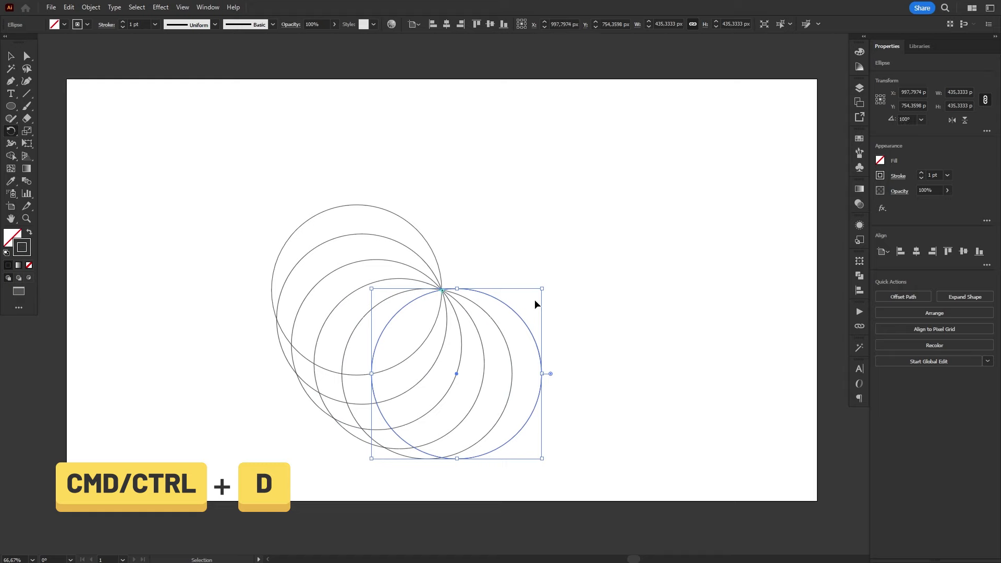
key("ctrl+d")
key("ctrl+d")
key("ctrl+d")
key("ctrl+d")
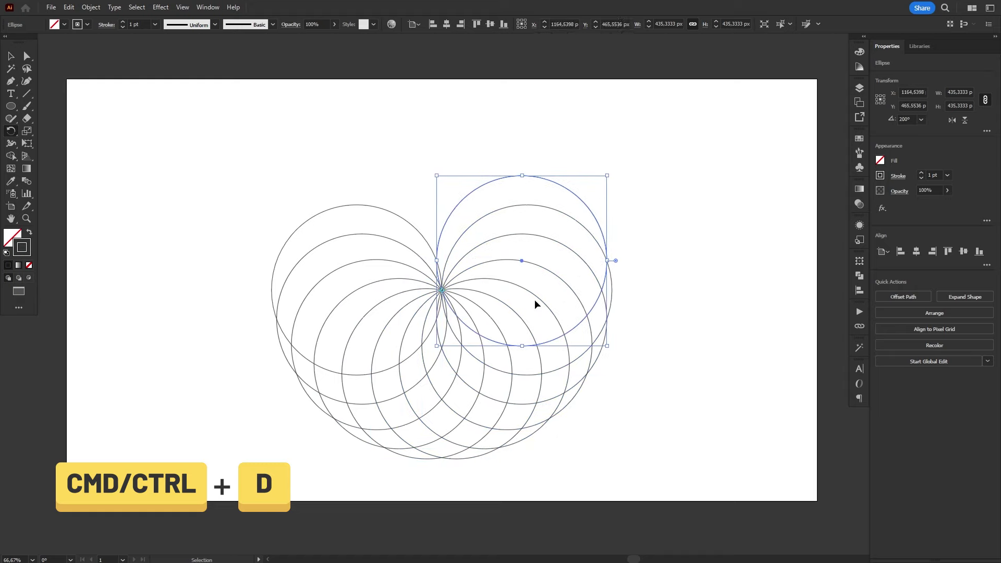
key("ctrl+d")
key("ctrl+d")
key("ctrl+d")
key("ctrl+d")
key("ctrl+d")
key("ctrl+d")
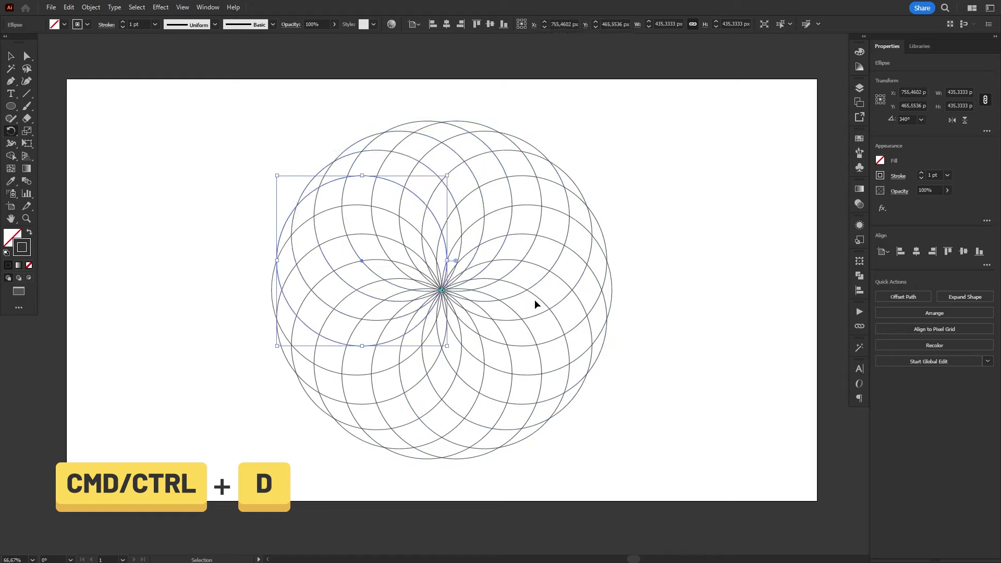
key("v")
left_click(671, 342)
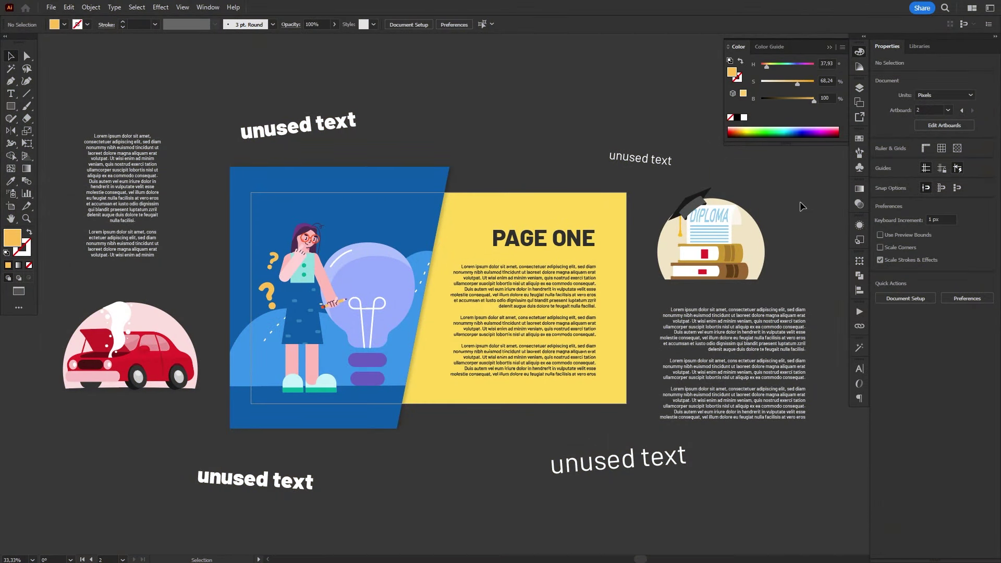
Close the Color panel, then toggle View > Trim View on and back off
left_click(859, 54)
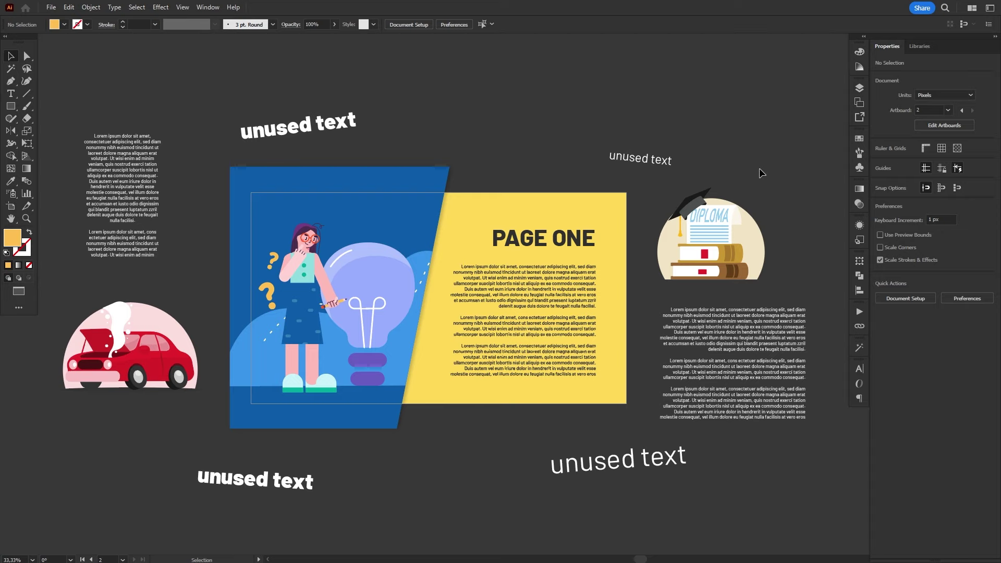
left_click(183, 7)
left_click(204, 69)
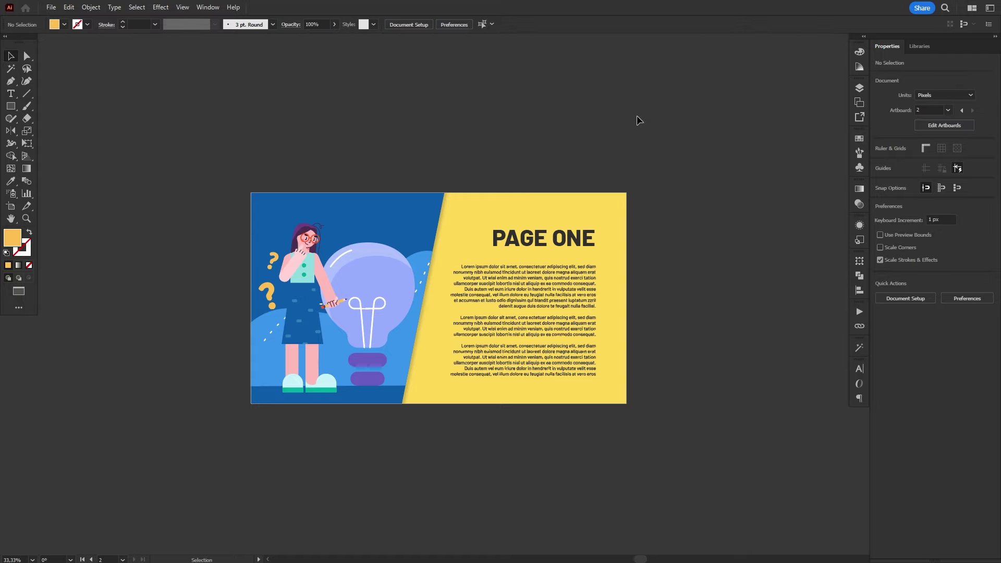
left_click(183, 7)
left_click(204, 68)
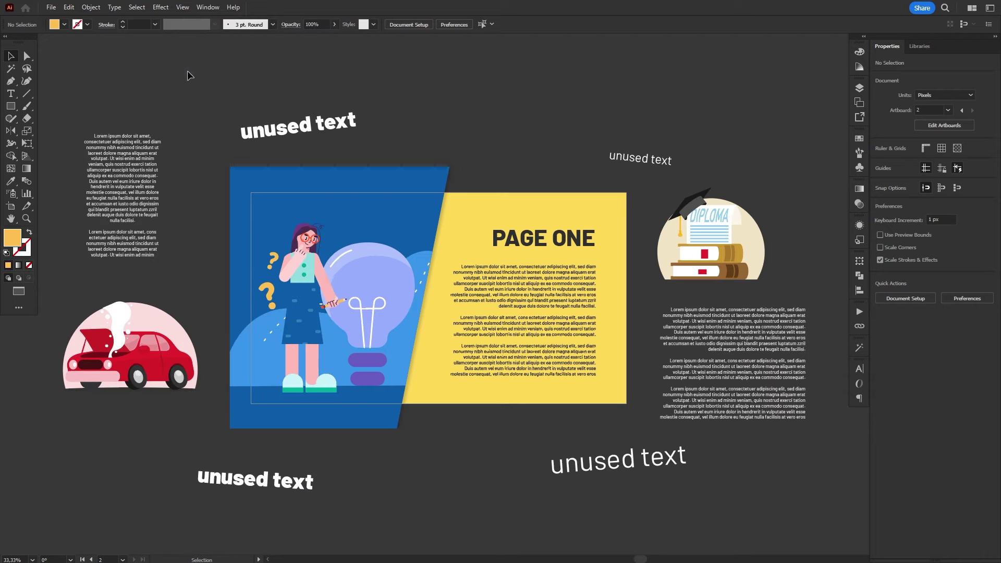
Open Keyboard Shortcuts, list Menu Commands and expand the View category
left_click(69, 7)
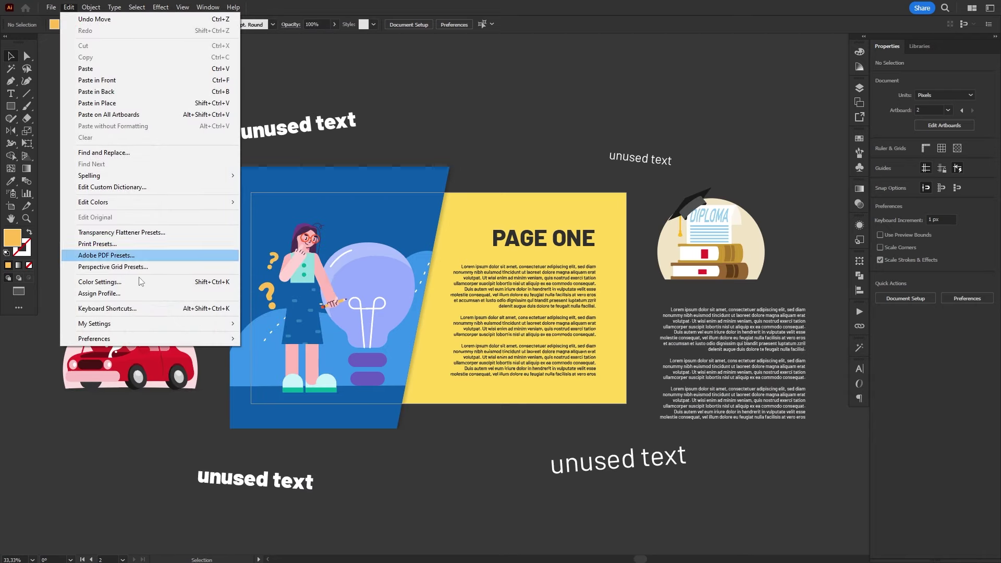
left_click(159, 308)
left_click(509, 152)
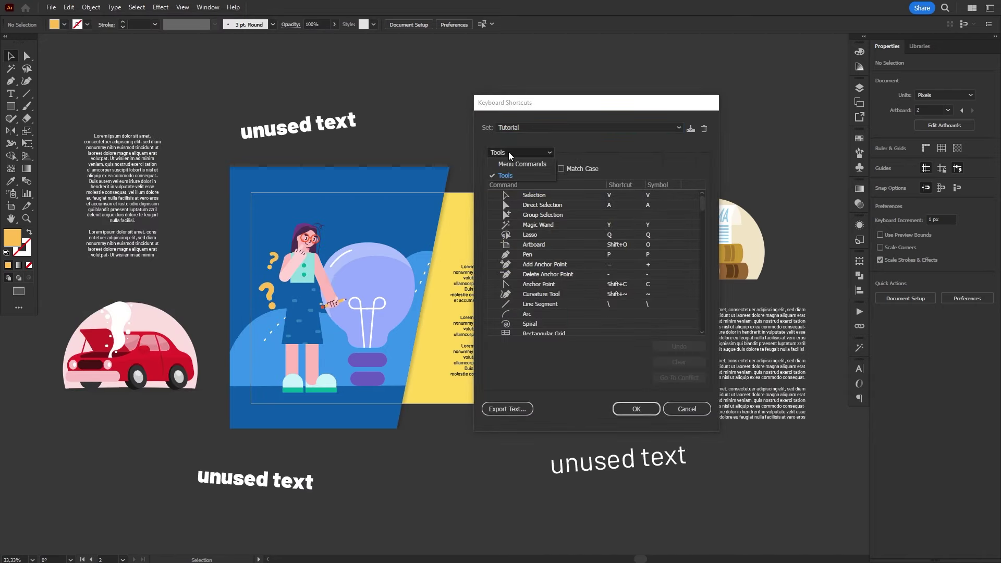
left_click(531, 165)
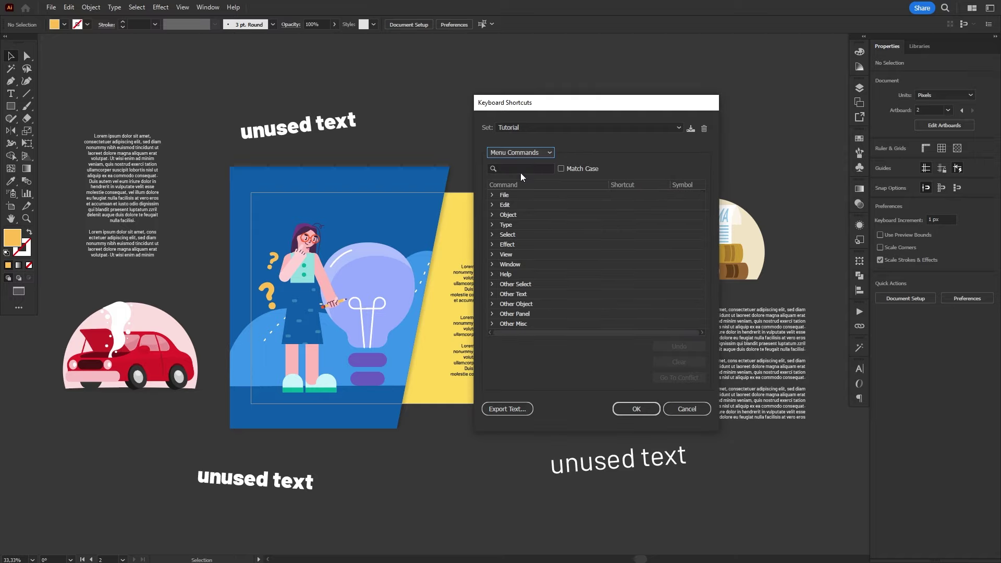
left_click(493, 254)
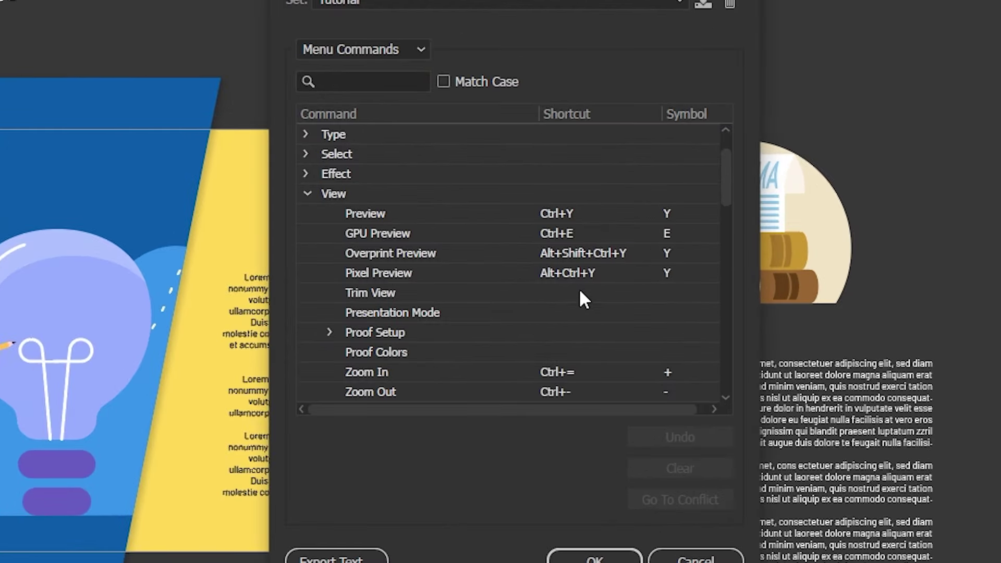
Assign F11 to Trim View and F12 to Presentation Mode, saving into the Tutorial set
left_click(566, 295)
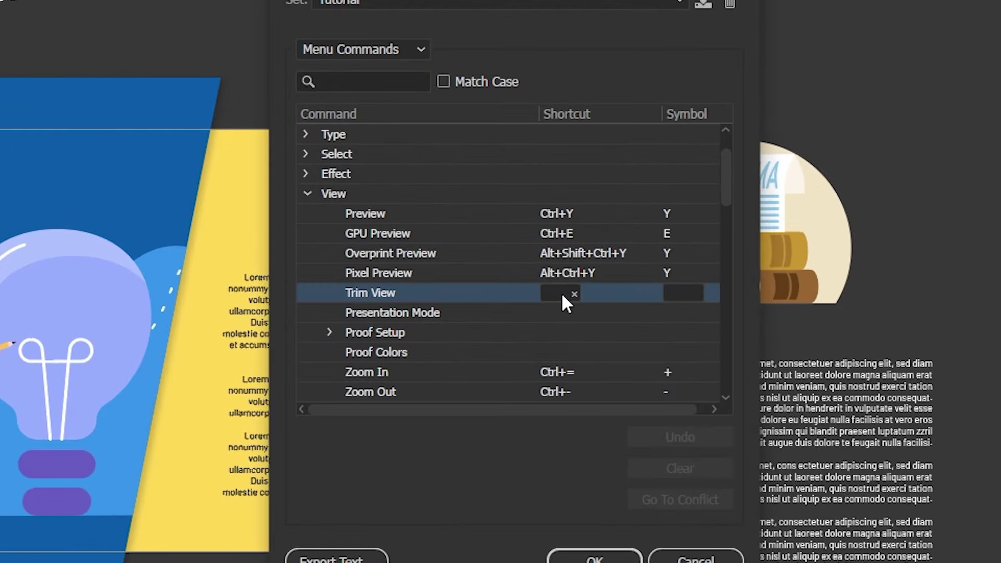
key("F11")
left_click(555, 314)
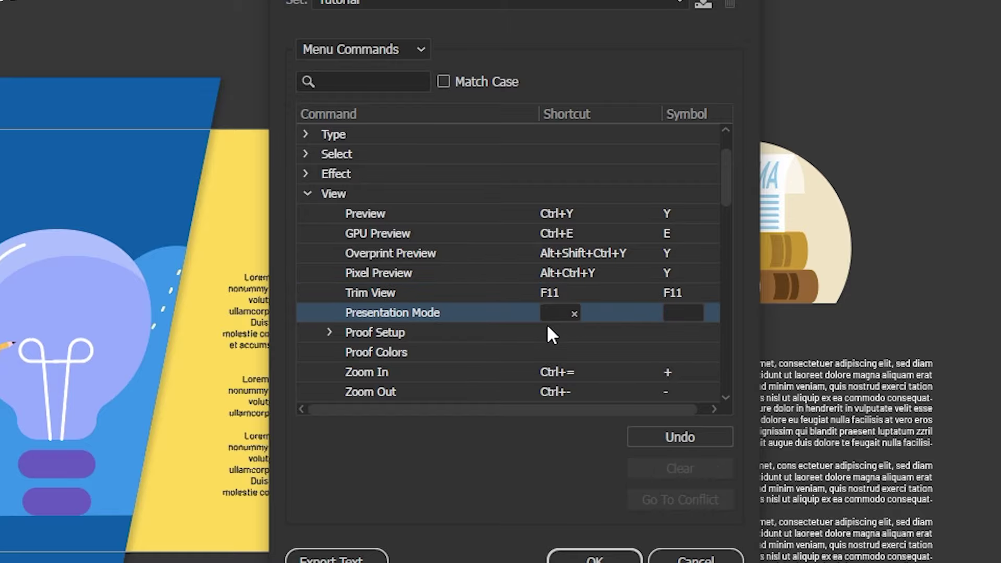
key("F12")
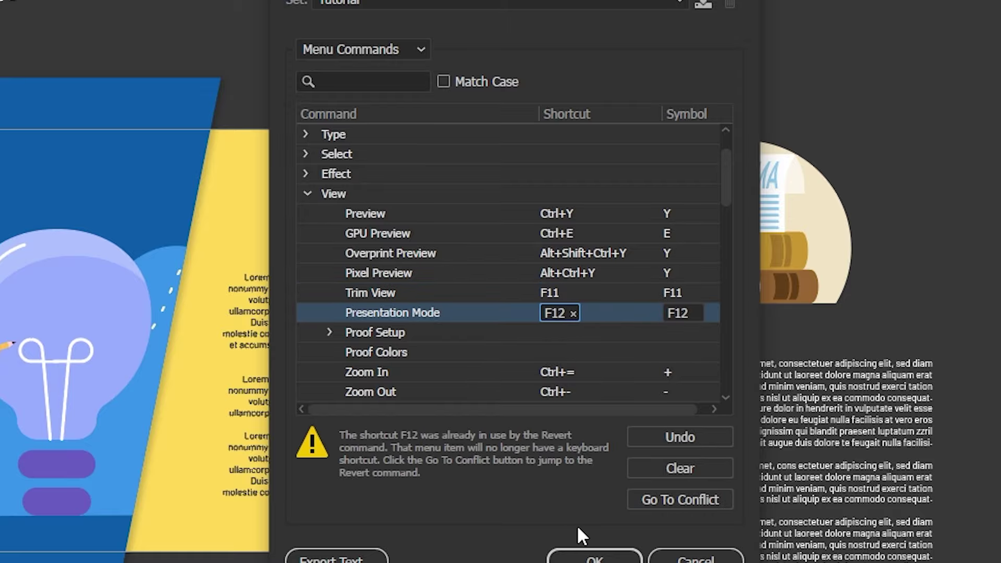
left_click(589, 557)
left_click(613, 286)
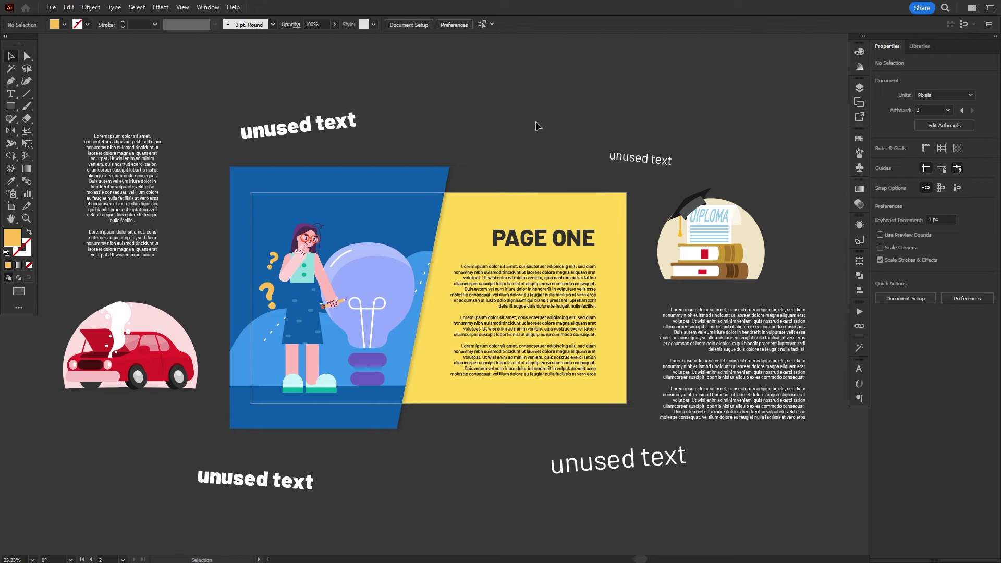
key("F12")
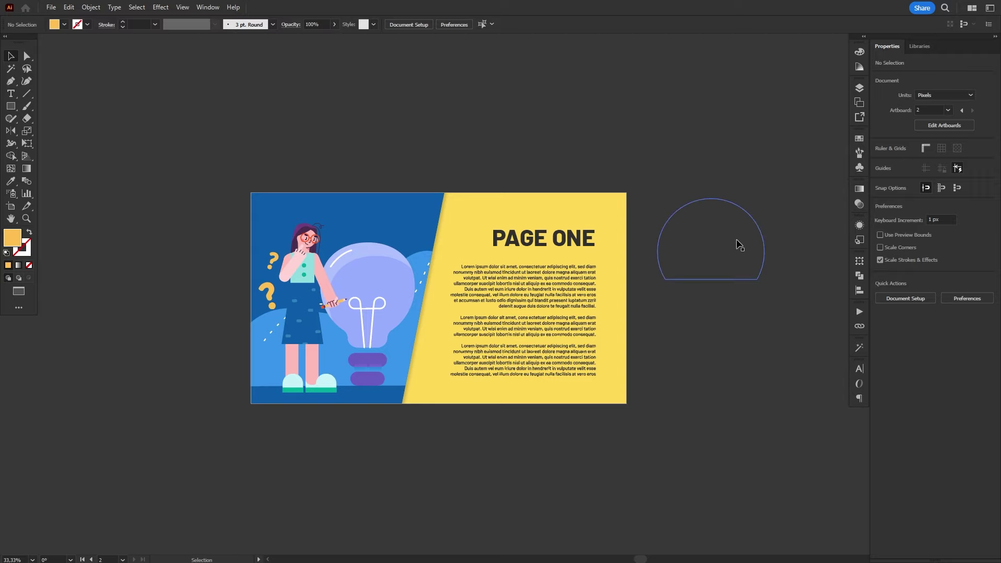
left_click_drag(691, 89, 811, 443)
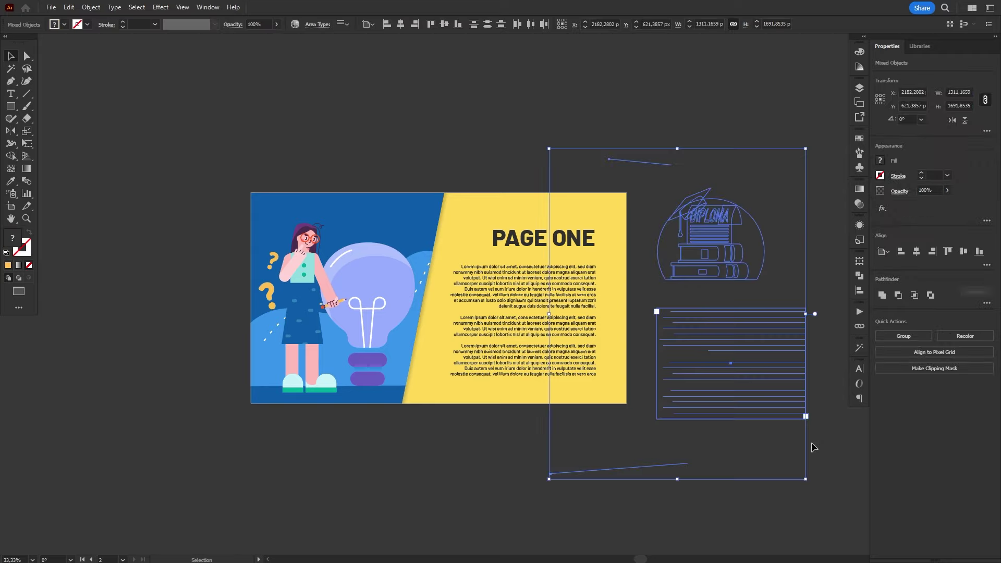
left_click(741, 504)
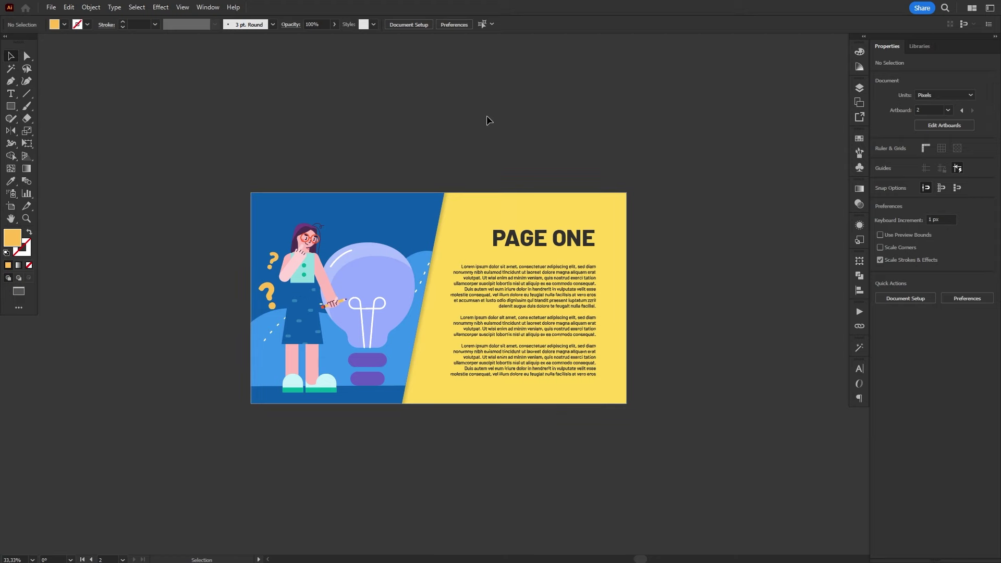
key("ctrl+alt+shift+t")
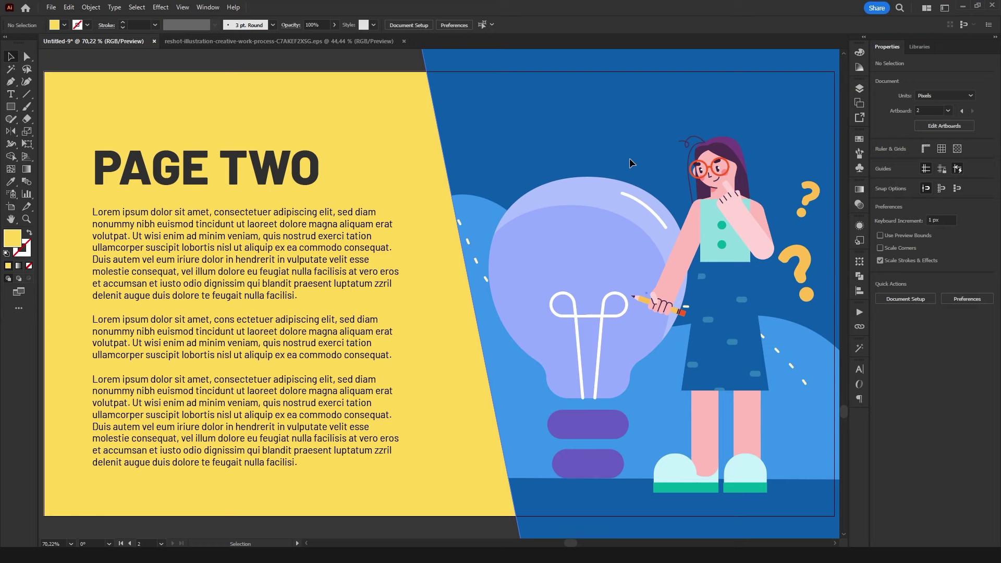
Pan the view, paste the PAGE TWO image and move it below the artboard
scroll(335, 189, "down", 3)
left_click_drag(670, 306, 542, 223)
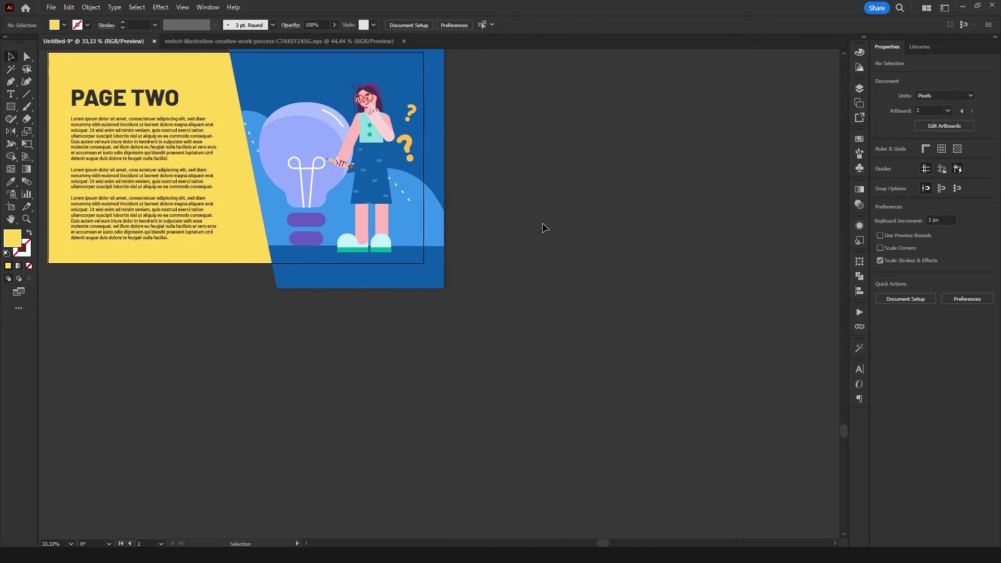
key("ctrl+v")
left_click_drag(593, 275, 661, 401)
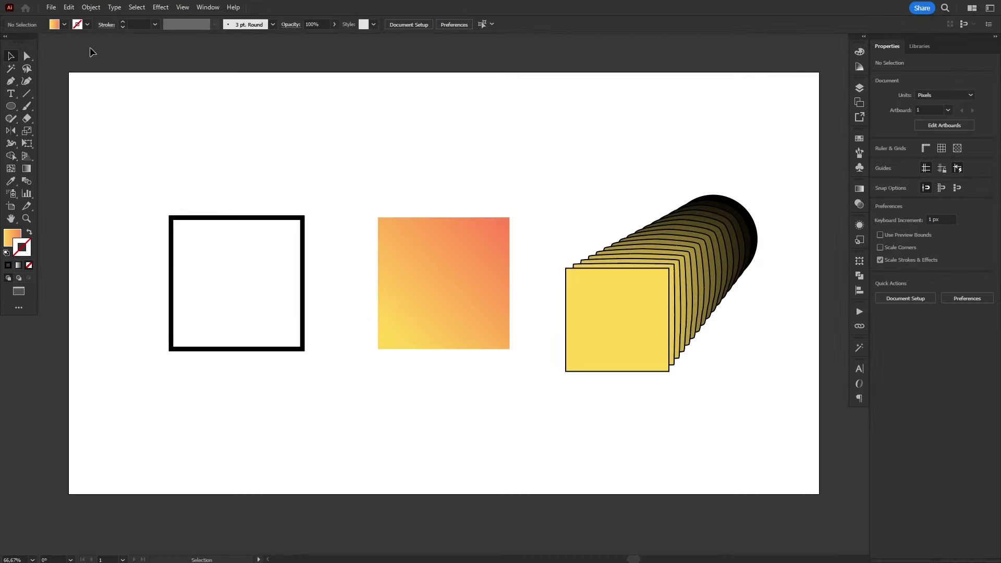
Show the Object menu with Expand and Expand Appearance greyed out
left_click(91, 7)
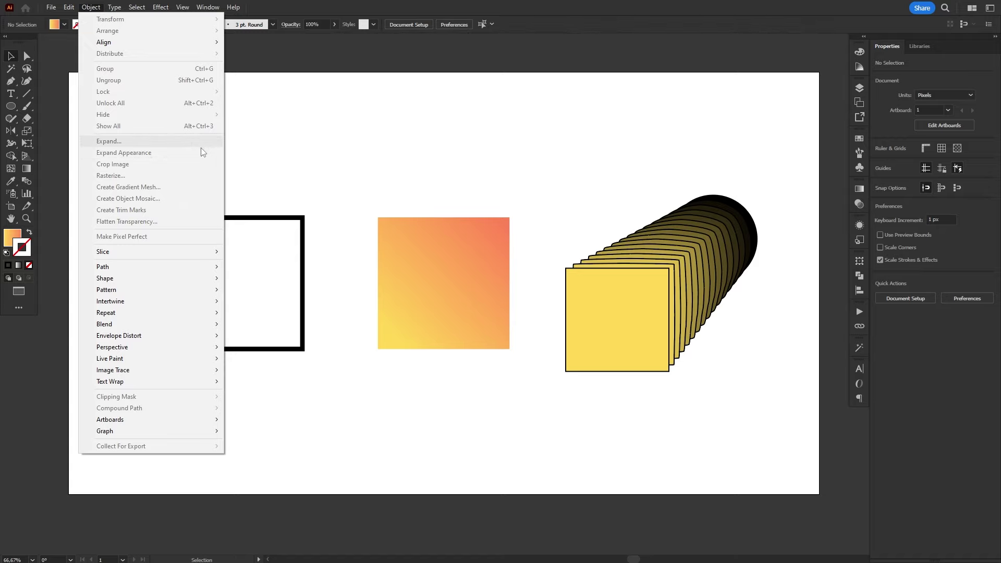
Select the outlined square and inspect its stroke and fill in the Appearance panel
left_click(335, 193)
left_click_drag(333, 197, 158, 371)
left_click(856, 226)
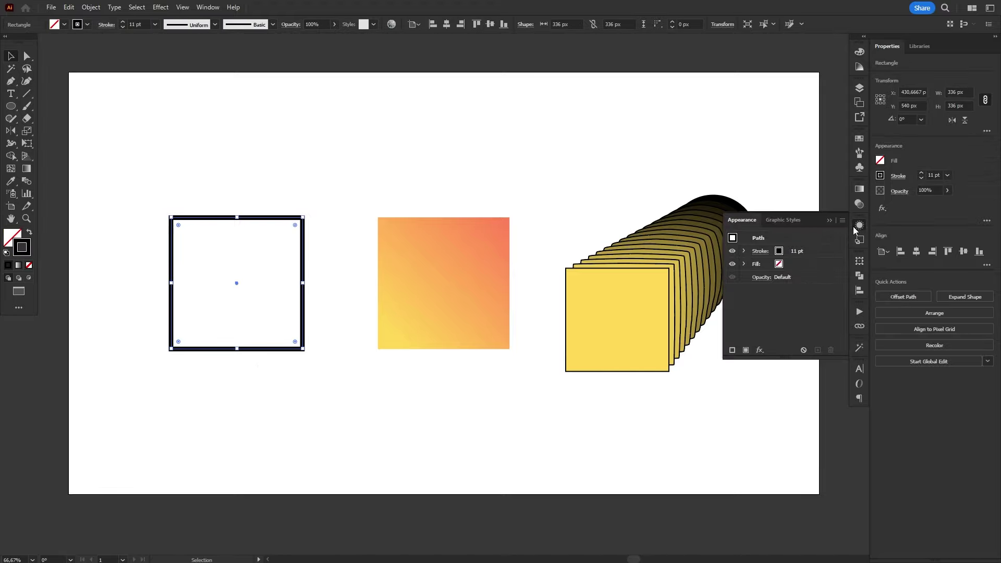
left_click(827, 252)
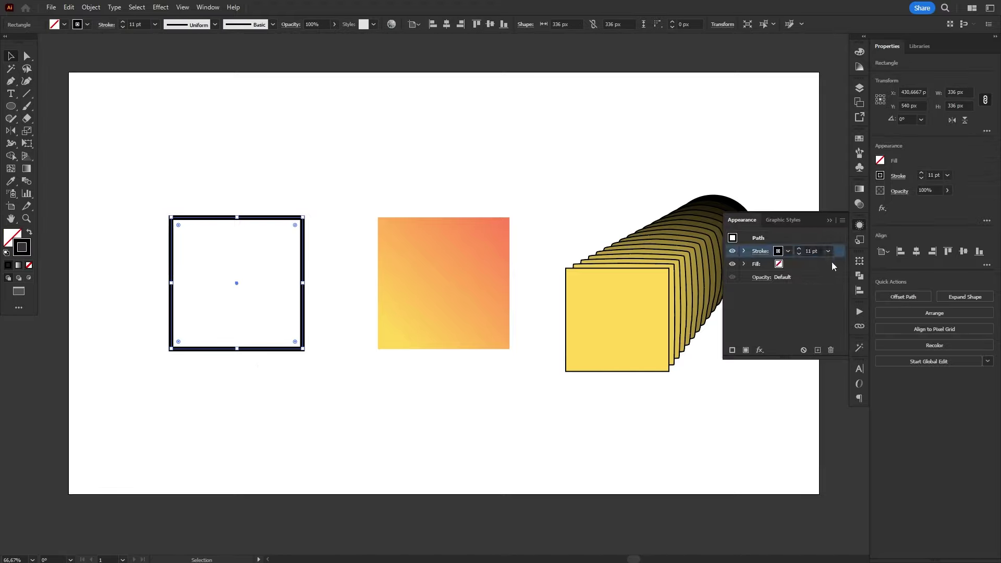
left_click(832, 268)
left_click(833, 252)
left_click(835, 261)
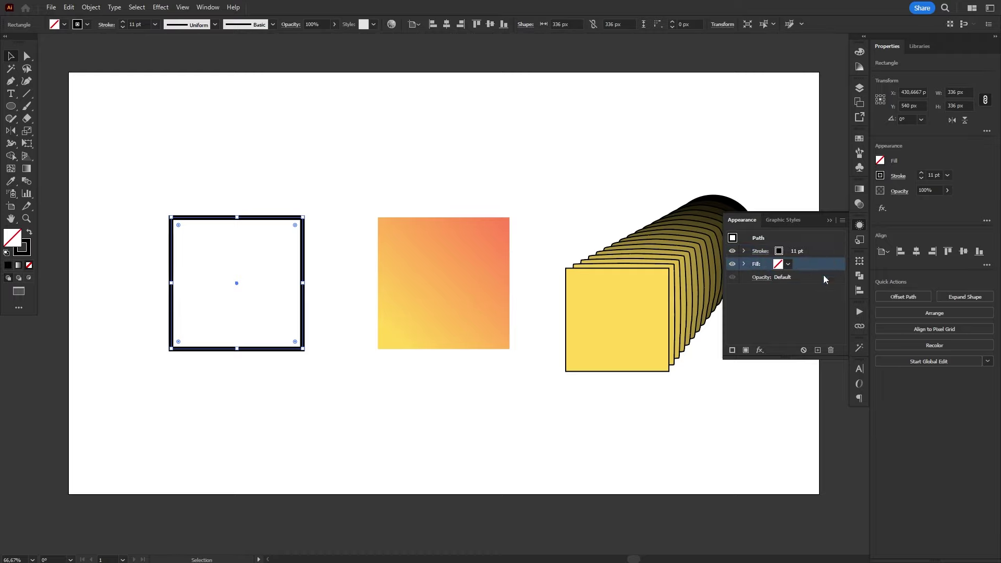
Select the gradient square, then the blend object, and inspect its Blend appearance entry
left_click(469, 317)
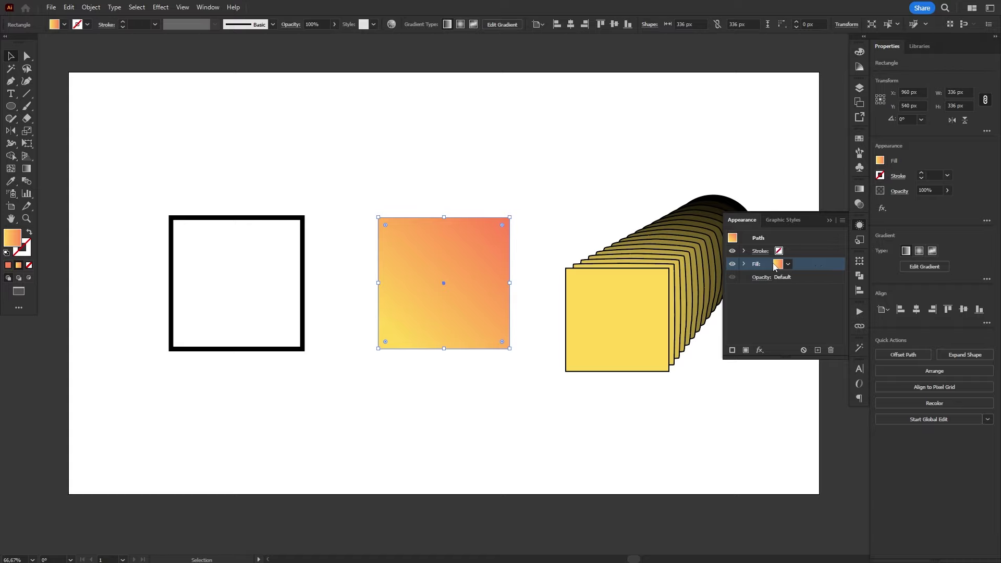
left_click(663, 303)
left_click(769, 238)
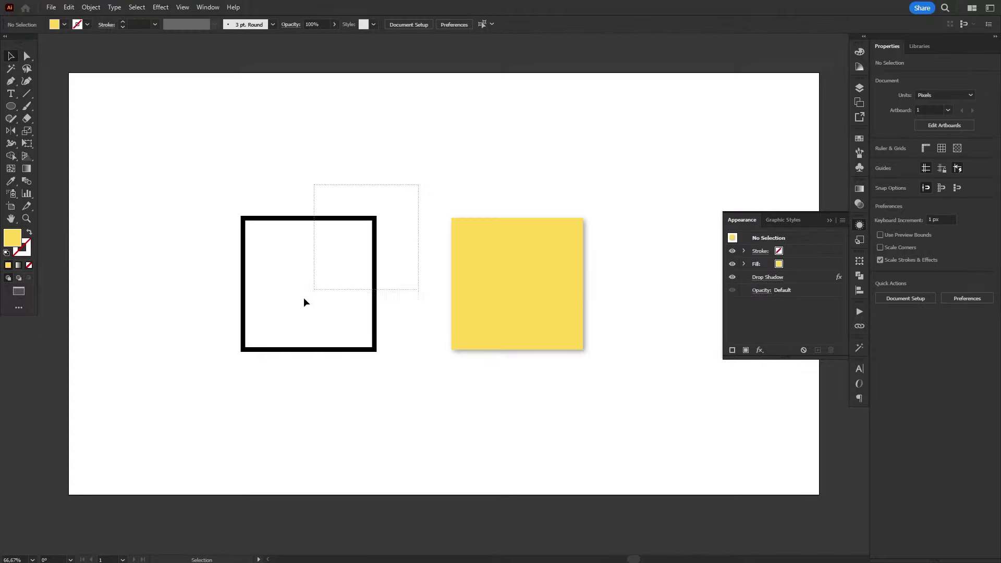
left_click_drag(306, 303, 194, 377)
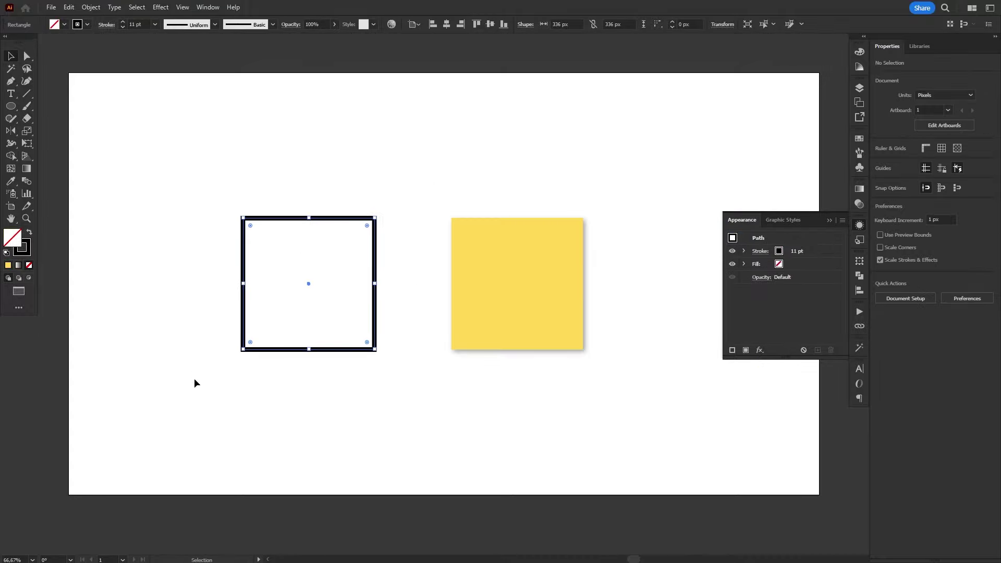
left_click(97, 8)
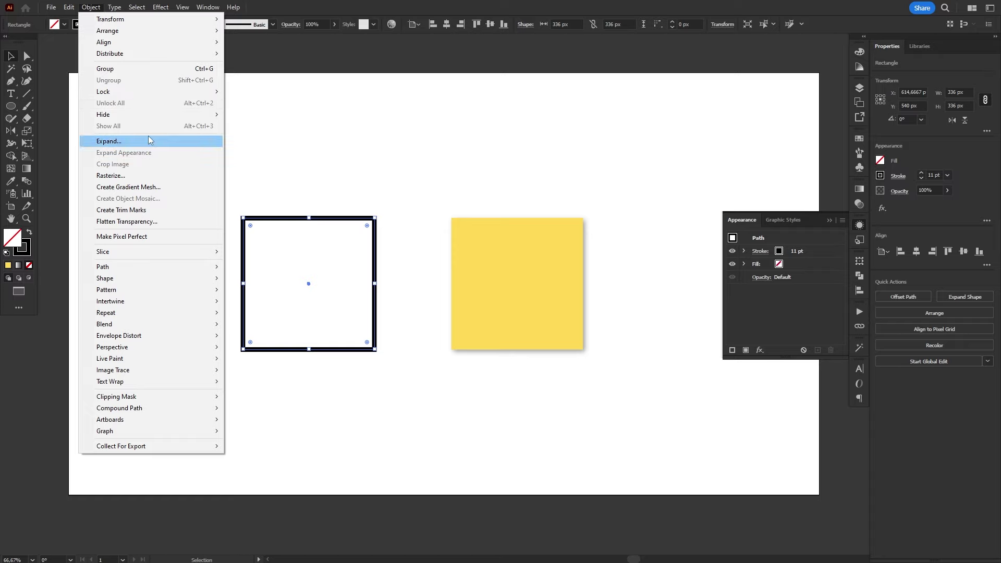
left_click(823, 251)
left_click(822, 264)
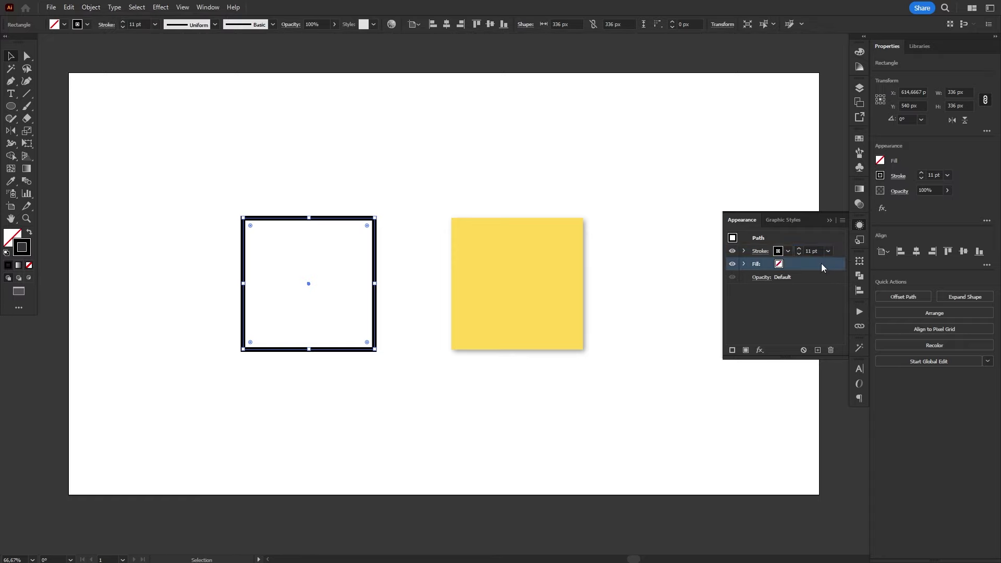
left_click(529, 261)
left_click(91, 8)
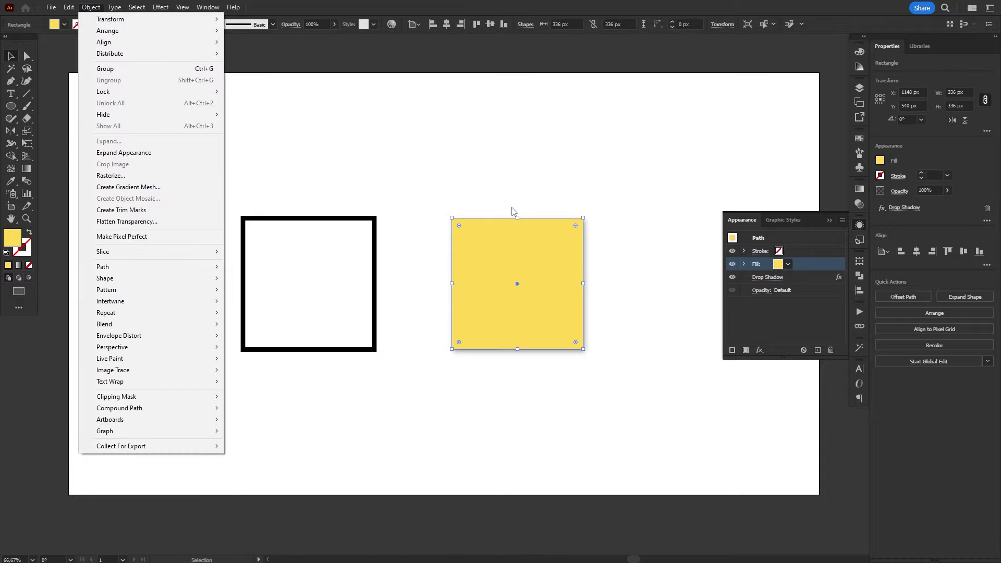
left_click(811, 280)
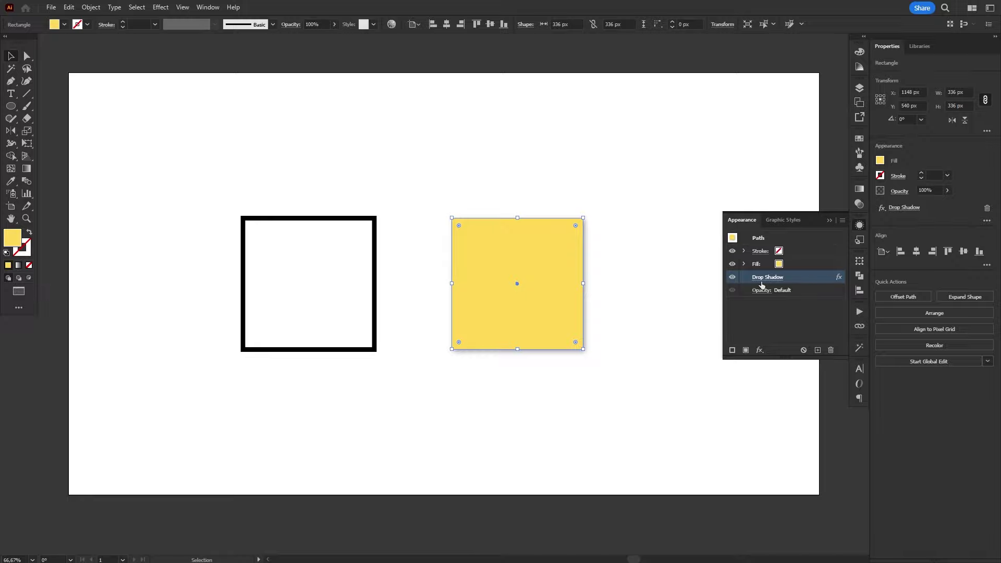
left_click(658, 216)
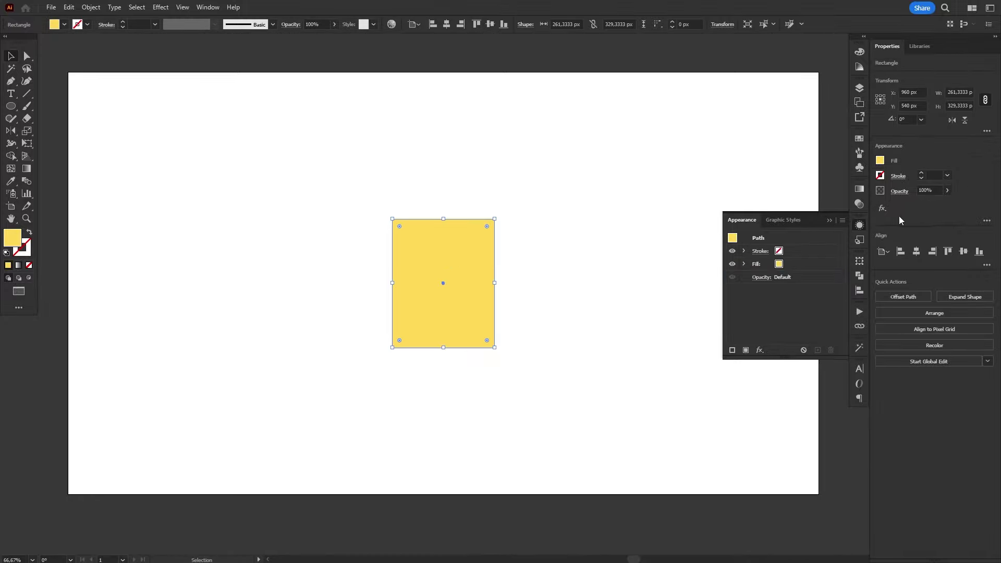
Apply a 220° Twist distortion effect to the yellow rectangle
left_click(883, 209)
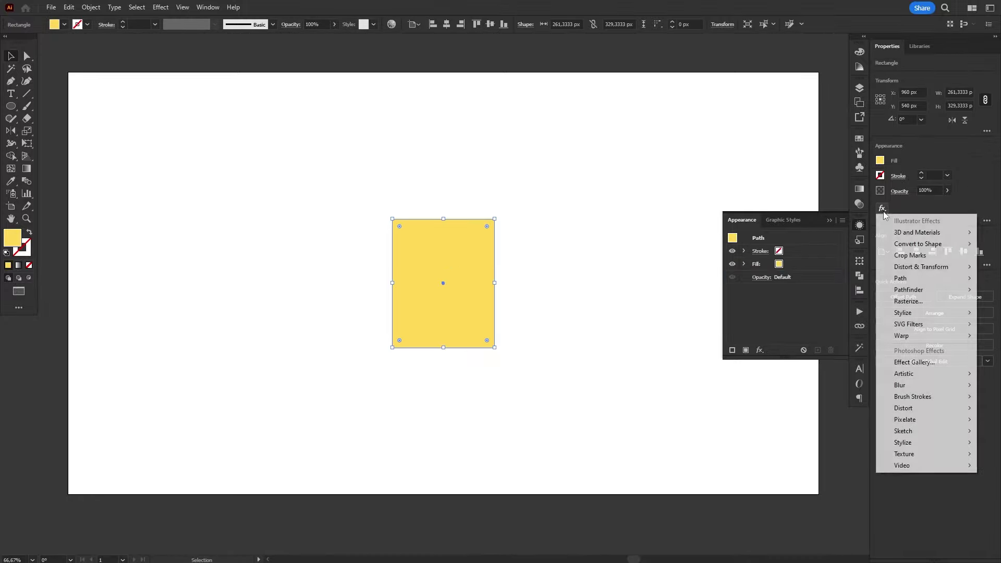
mouse_move(898, 269)
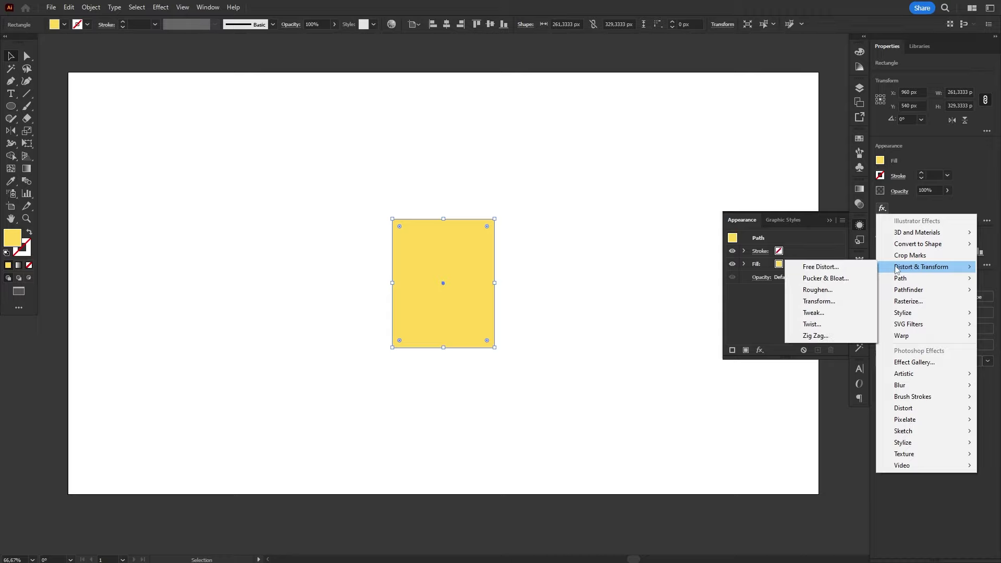
left_click(812, 325)
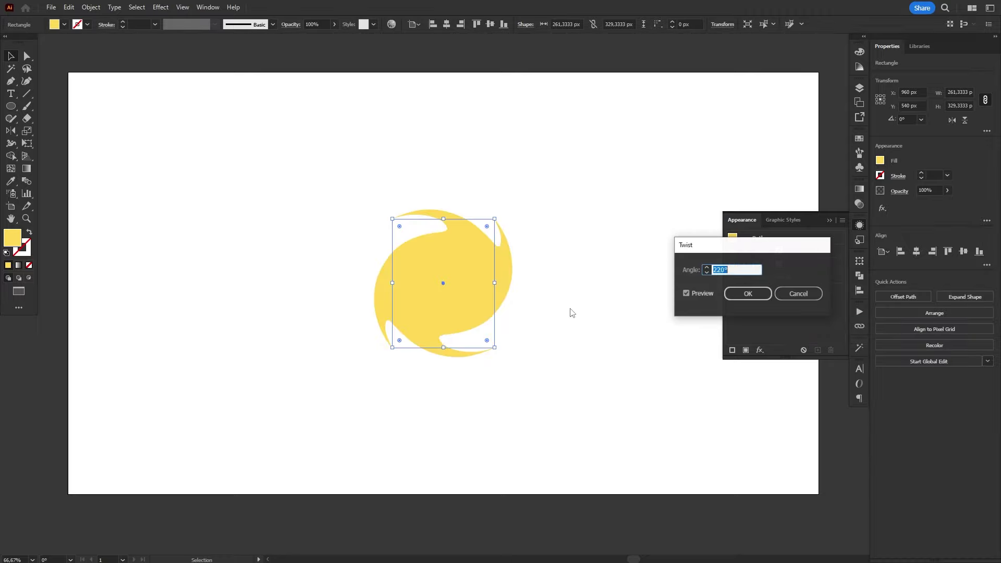
left_click(748, 294)
Stretch the twisted rectangle wider, then resize it taller and narrower
left_click_drag(494, 218, 591, 354)
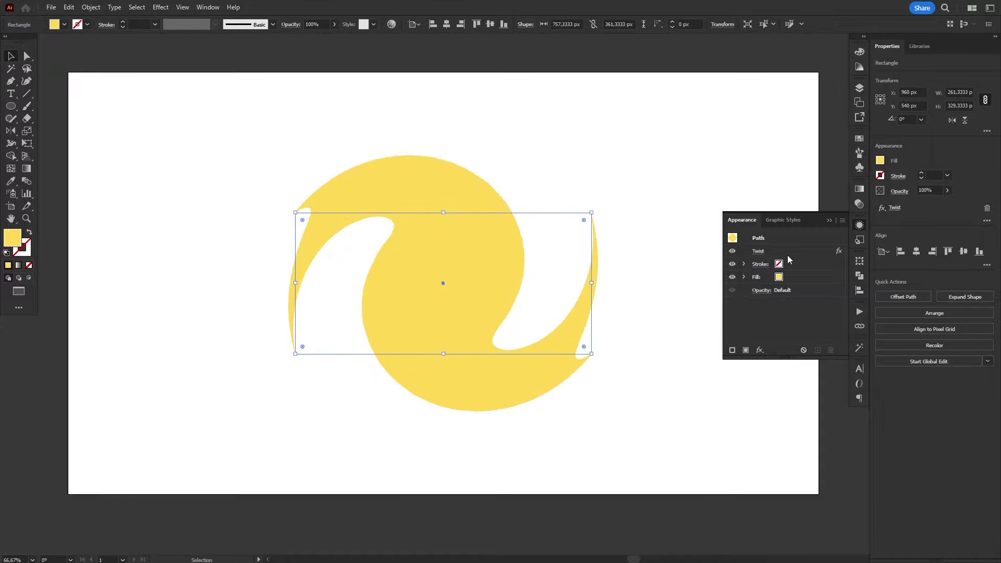
left_click(746, 249)
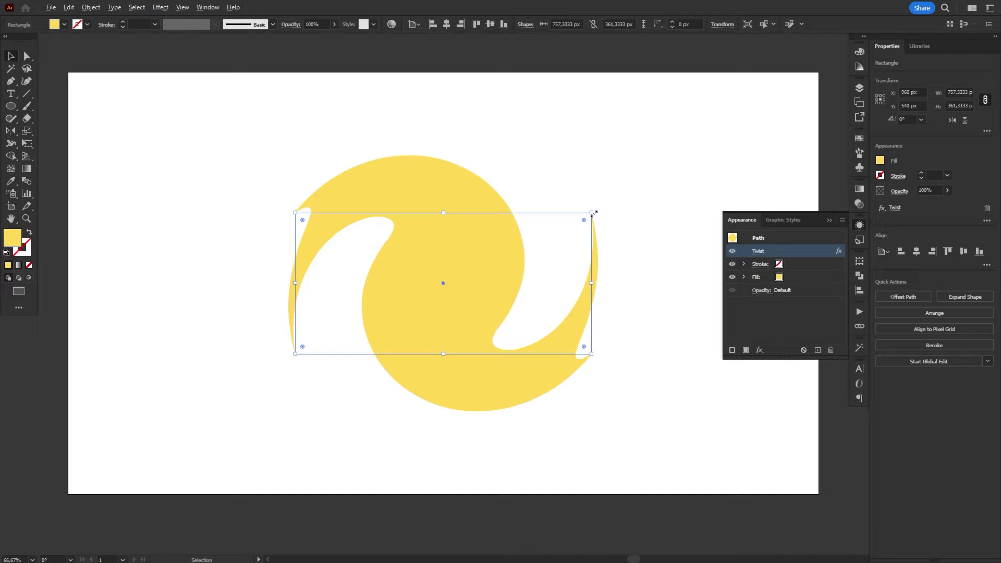
left_click_drag(593, 213, 537, 181)
Expand the twist appearance into a plain path and resize it to 581.3333 × 644 px
left_click(93, 8)
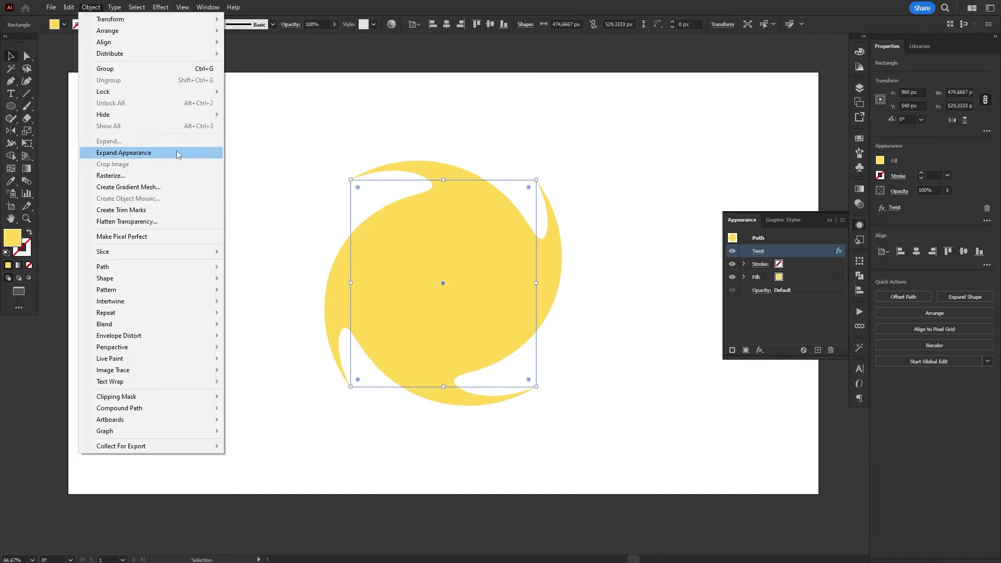
left_click(128, 154)
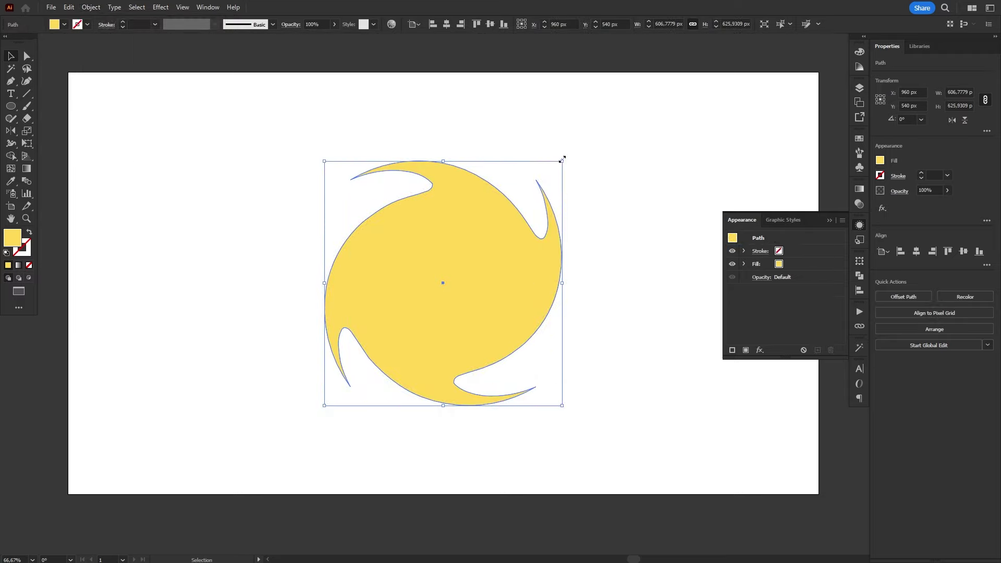
left_click_drag(562, 160, 557, 409)
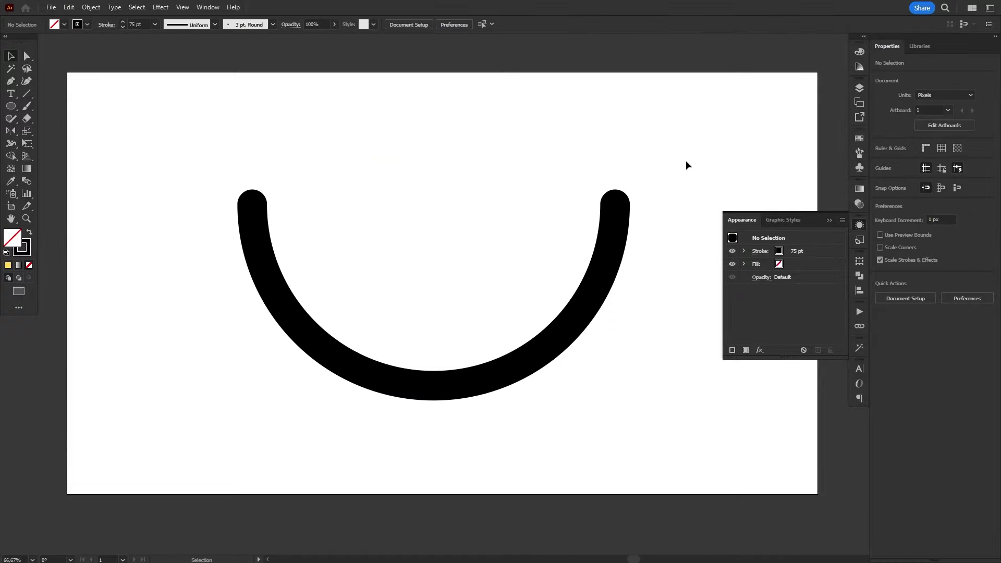
Expand the black arc's 75 pt stroke into a filled shape with Fill and Stroke checked
left_click_drag(686, 161, 473, 343)
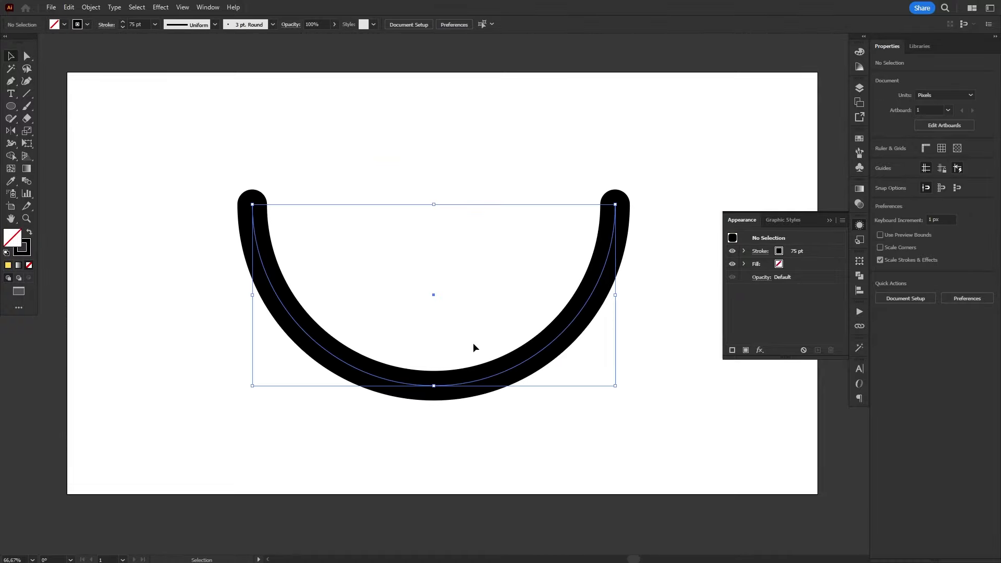
left_click(810, 250)
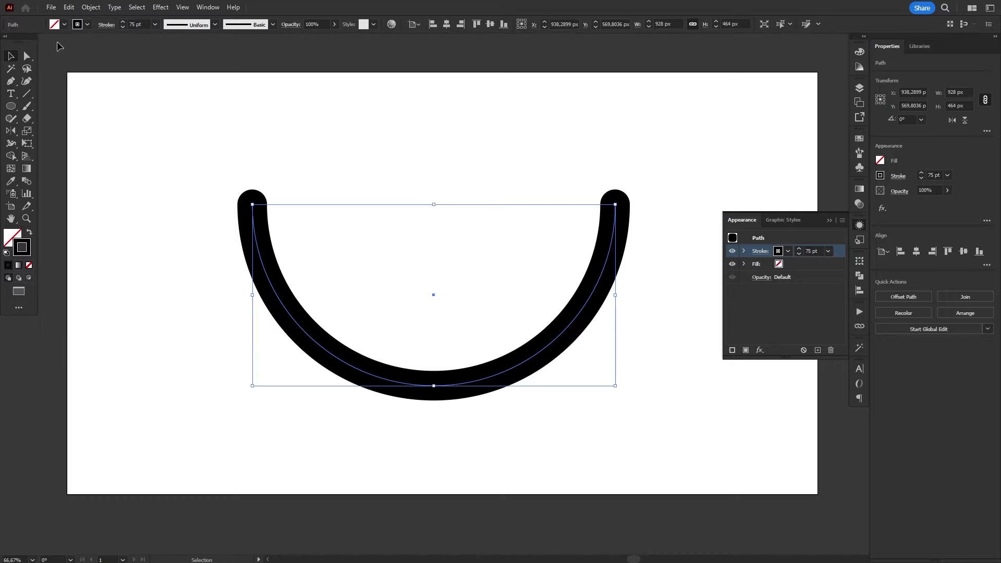
left_click(91, 7)
left_click(128, 145)
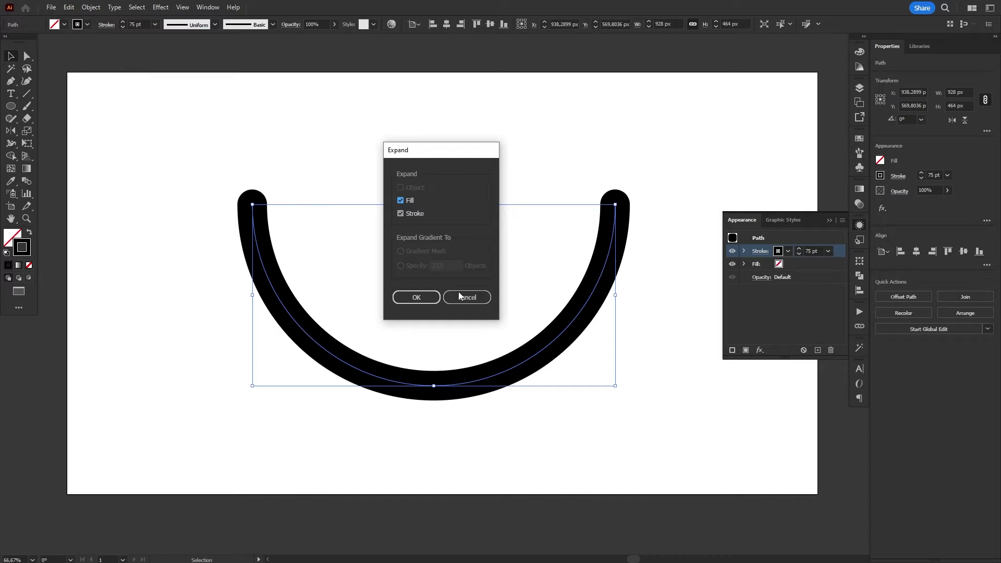
left_click(417, 298)
With Direct Selection (A), drag the arc's inner anchors left and upward to reshape it
key("a")
left_click_drag(605, 205, 533, 199)
left_click_drag(434, 371, 454, 313)
Deselect the arc and bring up the Object menu commands in Keyboard Shortcuts
left_click(473, 239)
key("v")
left_click(349, 216)
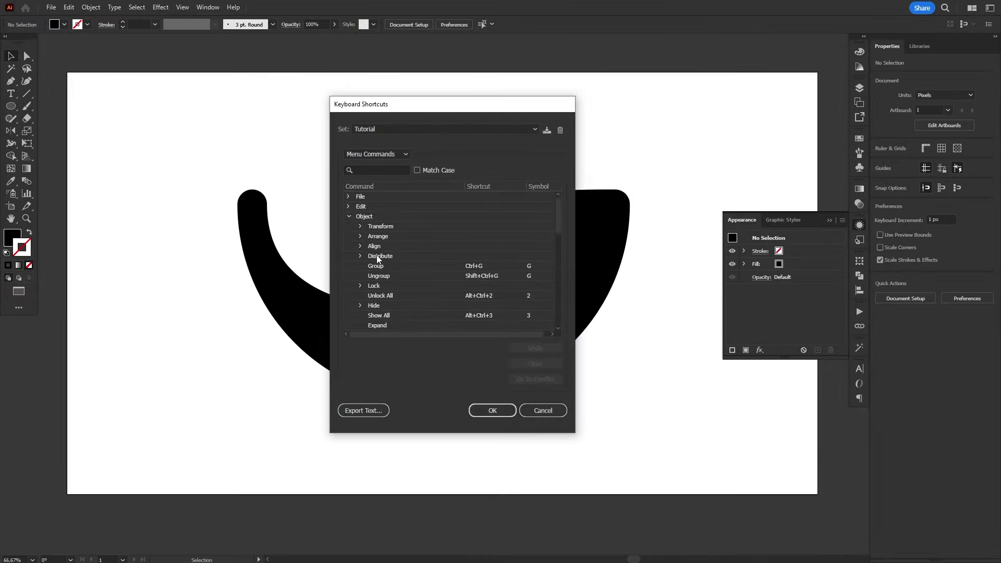
scroll(388, 257, "down", 1)
Set Expand to Shift+Ctrl+1 and Expand Appearance to Shift+Ctrl+2 in the Tutorial set
left_click(474, 297)
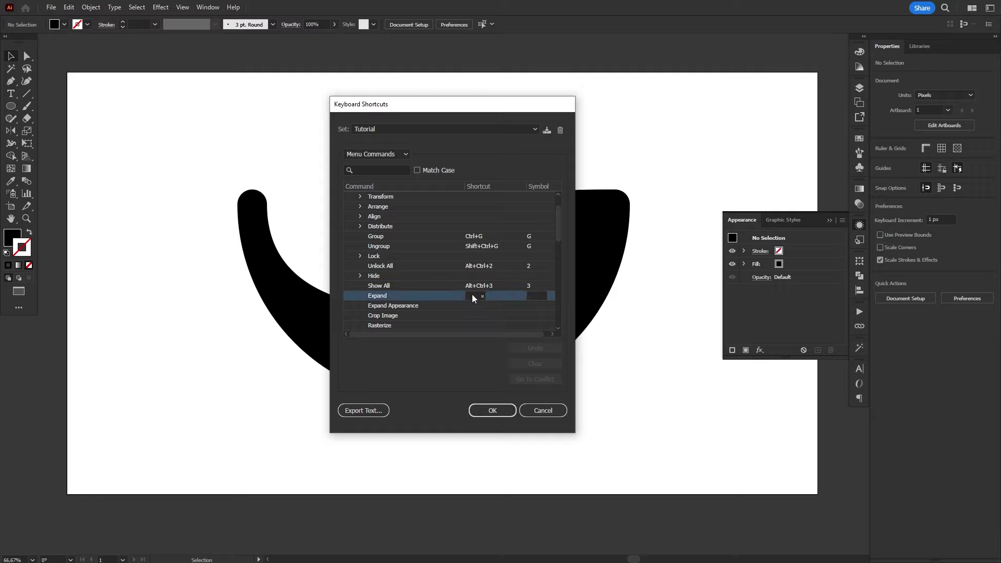
key("shift+ctrl+1")
left_click(474, 305)
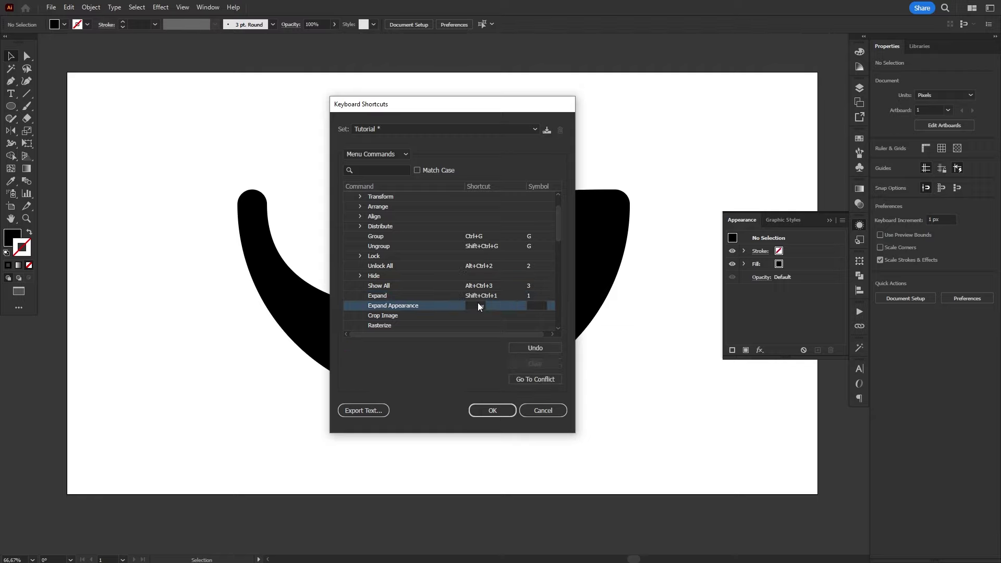
key("shift+ctrl+2")
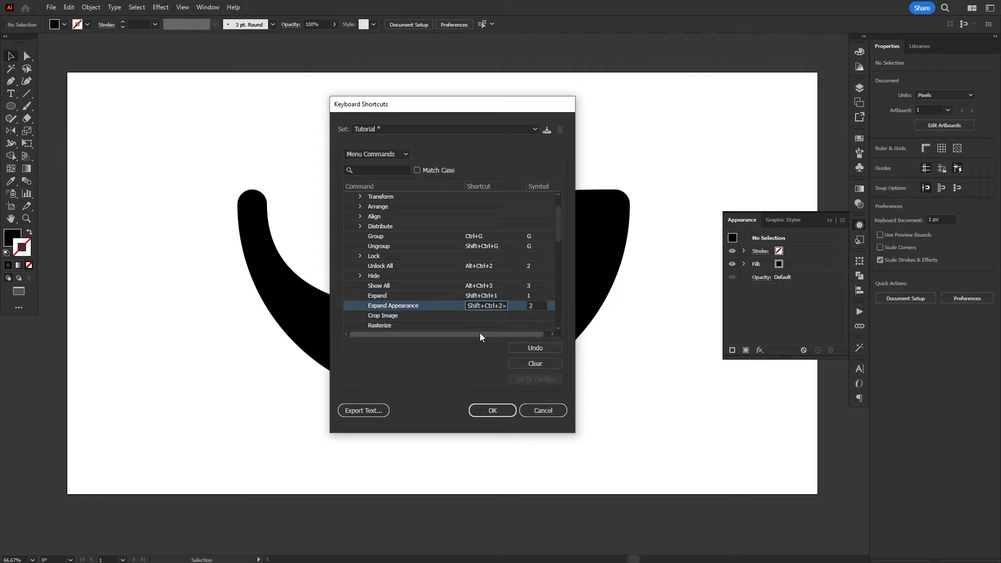